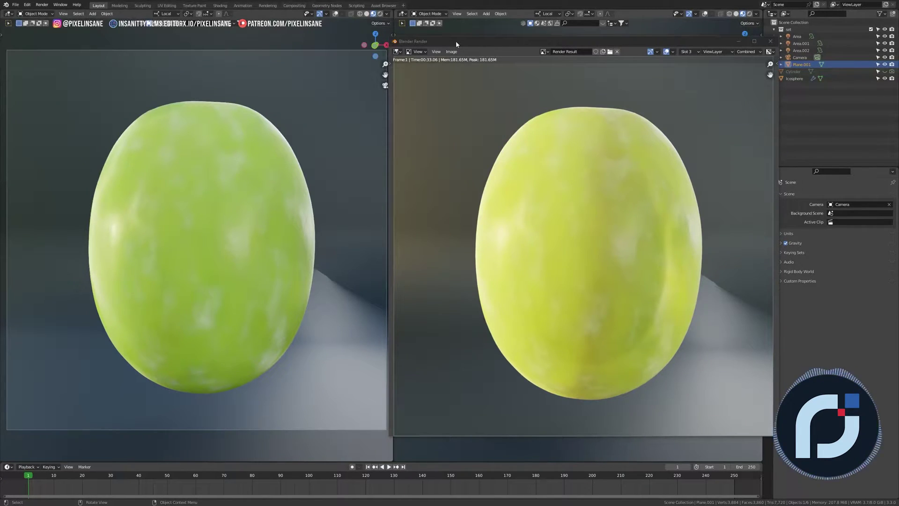
{"action": "left_click", "coordinate": [451, 52]}
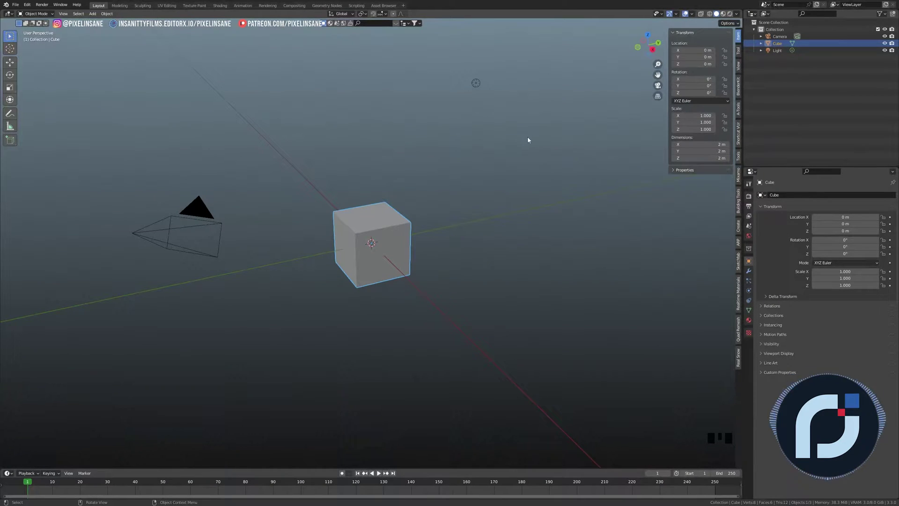
Delete all the default scene objects and add an ico sphere mesh at the origin
{"action": "key", "text": "a"}
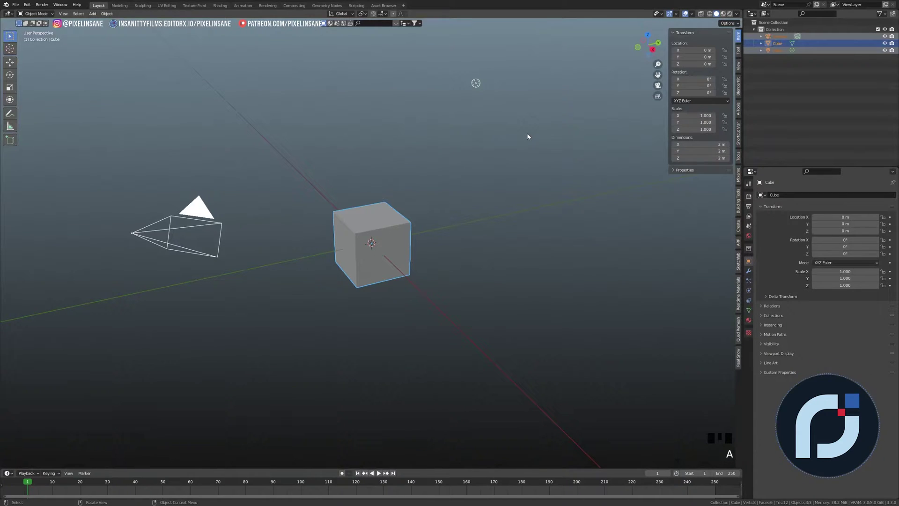
{"action": "key", "text": "x"}
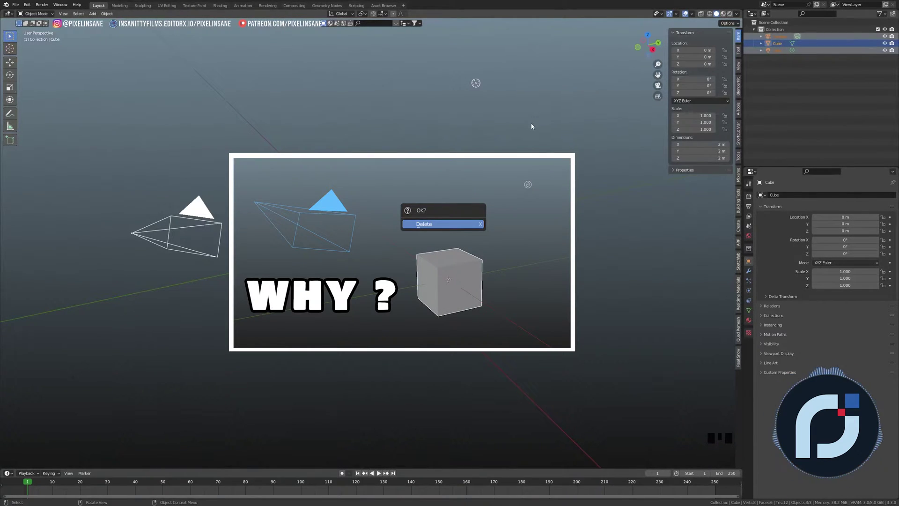
{"action": "key", "text": "Delete"}
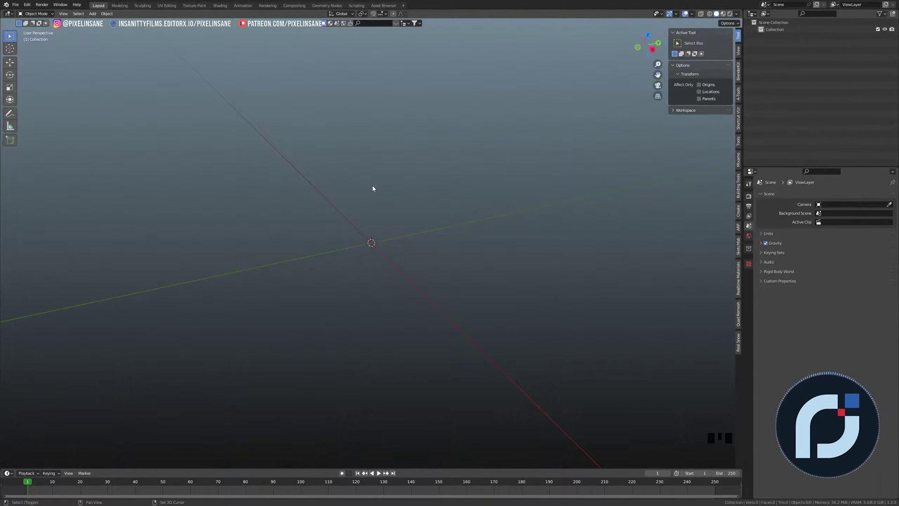
{"action": "key", "text": "shift+a"}
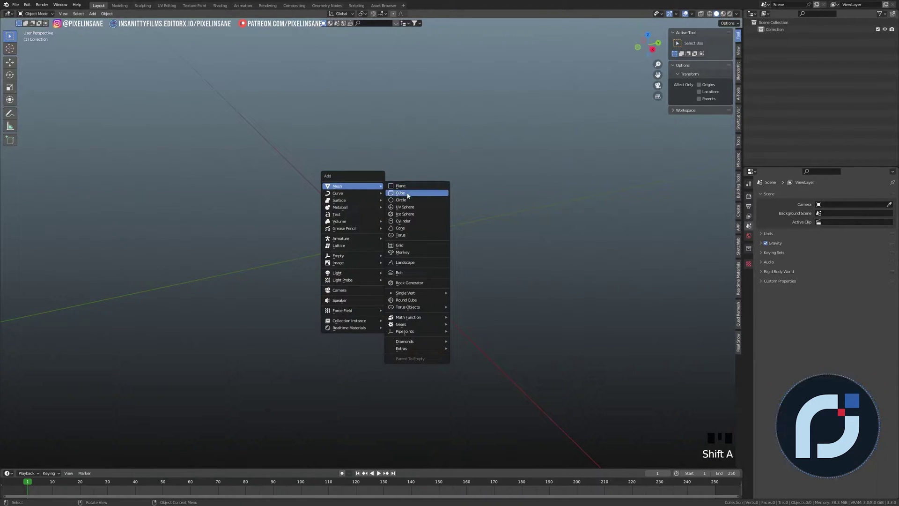
{"action": "left_click", "coordinate": [411, 216]}
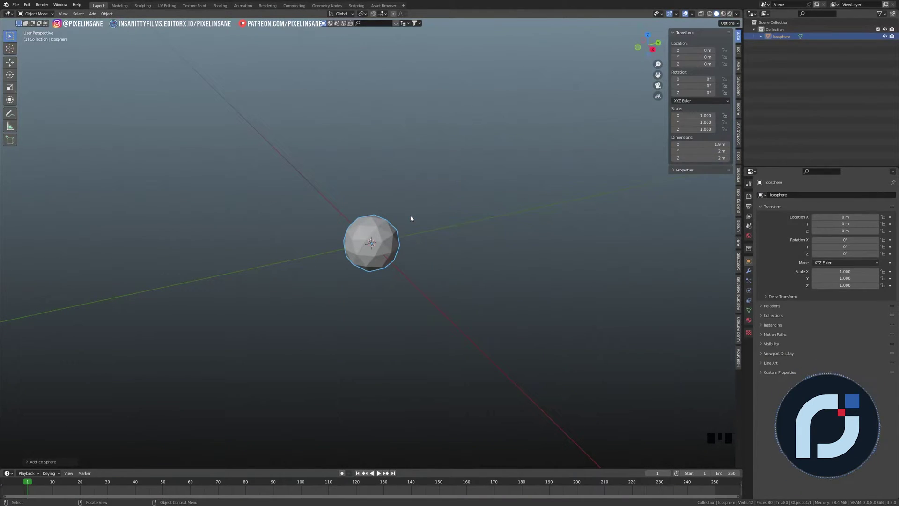
In Edit Mode, stretch the entire ico sphere along Z to about 1.41 times its height
{"action": "scroll", "coordinate": [235, 260], "scroll_direction": "up", "scroll_amount": 2}
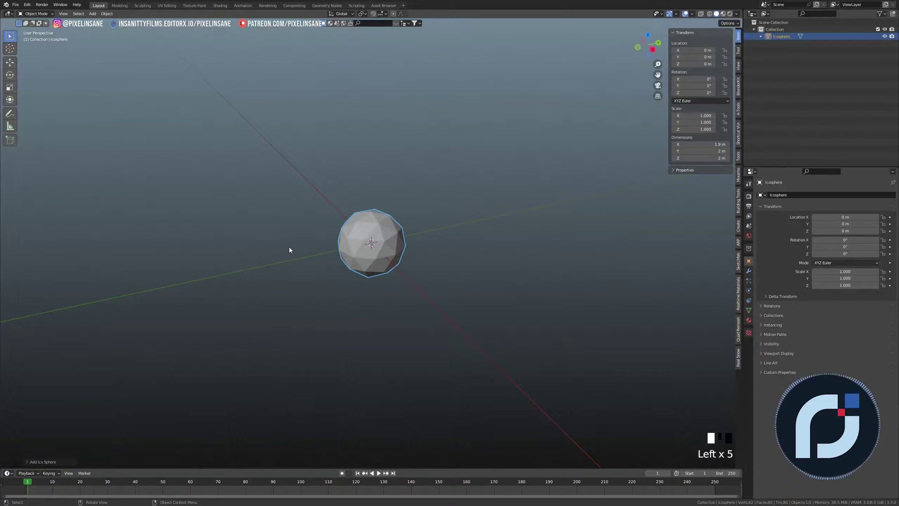
{"action": "scroll", "coordinate": [376, 238], "scroll_direction": "up", "scroll_amount": 5}
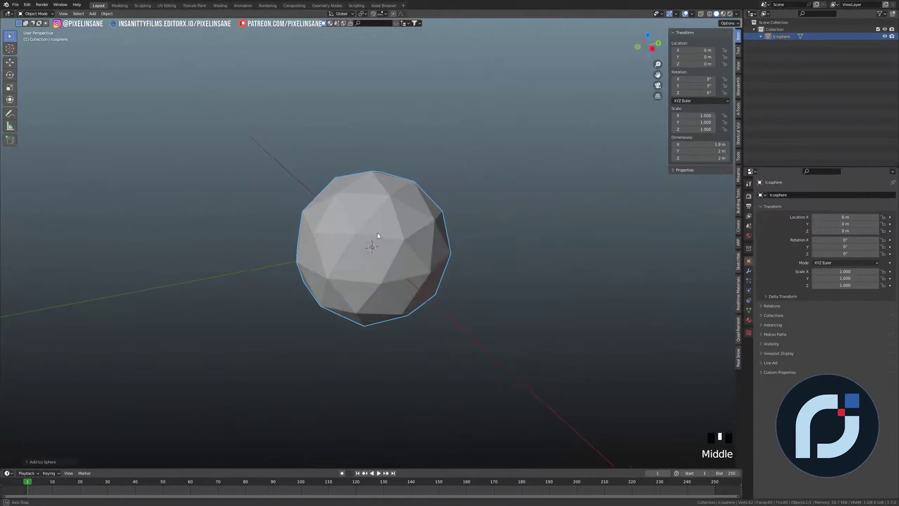
{"action": "middle_click_drag", "start_coordinate": [378, 235], "coordinate": [462, 153]}
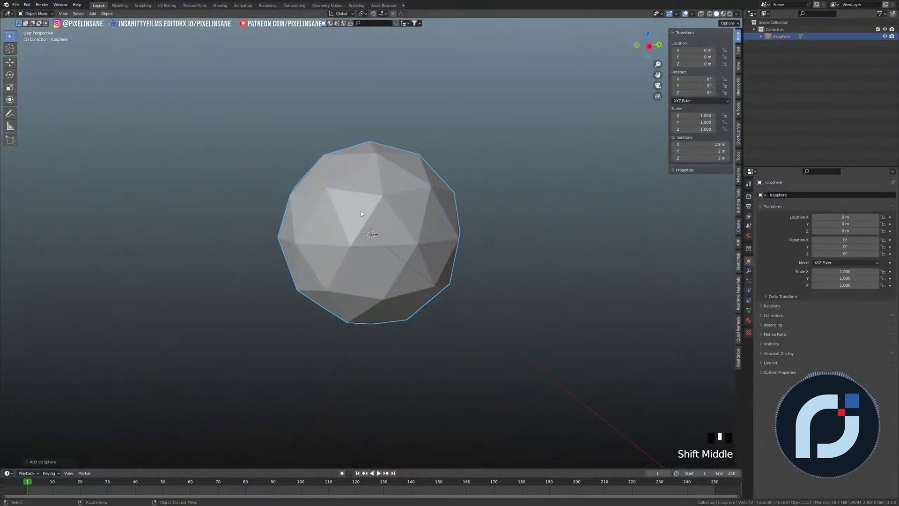
{"action": "key", "text": "KP_3"}
{"action": "key", "text": "Tab"}
{"action": "key", "text": "Tab"}
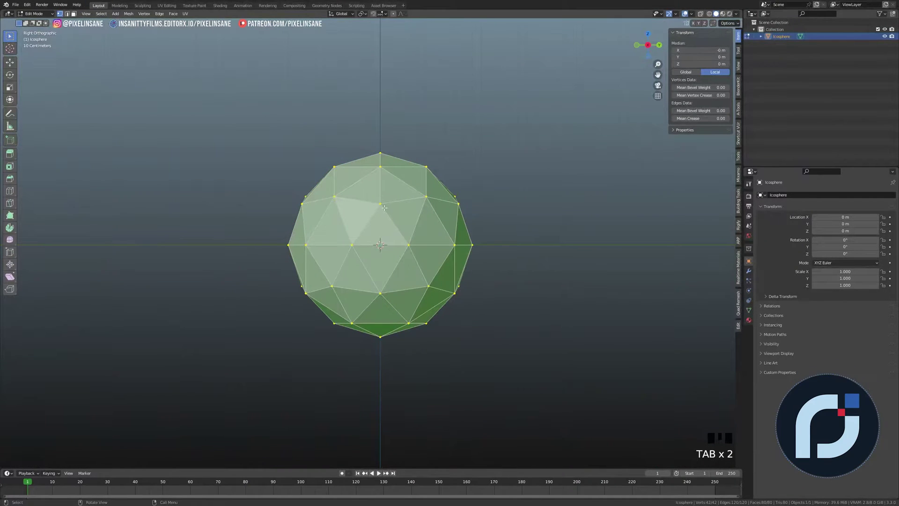
{"action": "key", "text": "s"}
{"action": "key", "text": "z"}
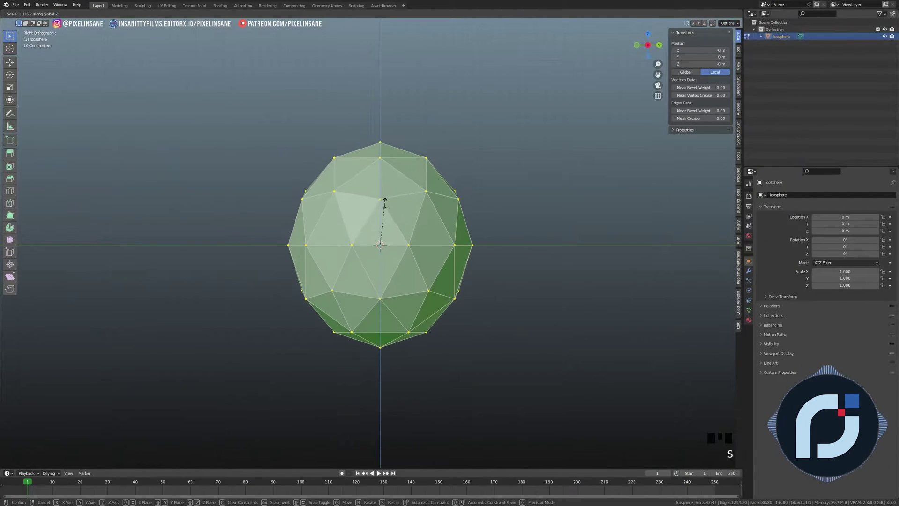
{"action": "left_click", "coordinate": [384, 192]}
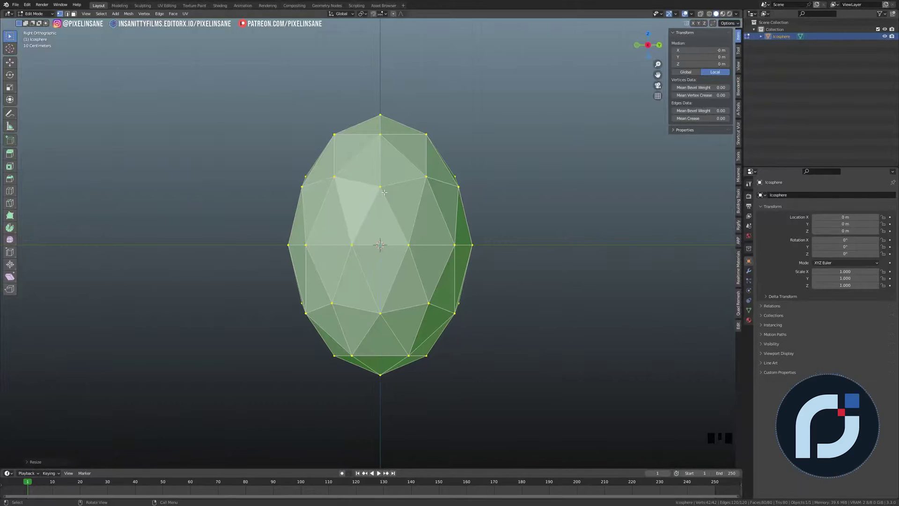
Raise the ico sphere's bottom vertex about 0.06 m along Z to flatten the lower tip slightly
{"action": "scroll", "coordinate": [379, 205], "scroll_direction": "down", "scroll_amount": 1}
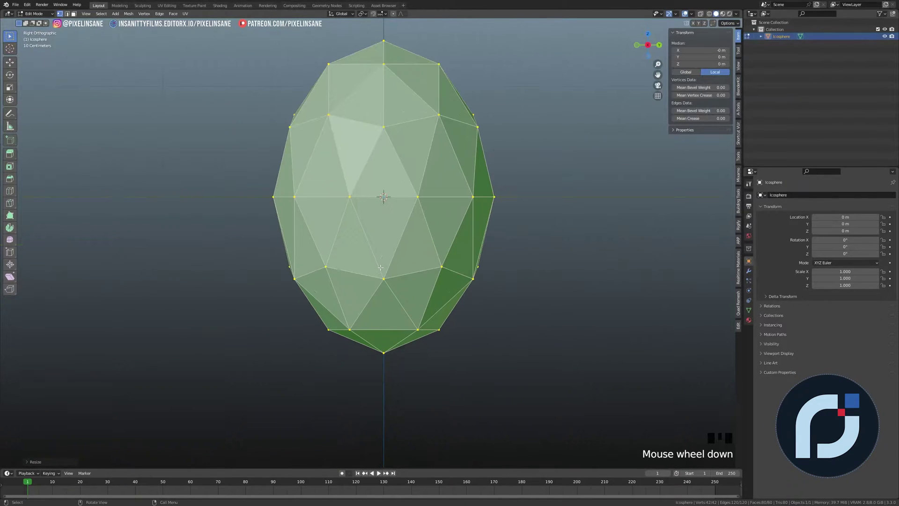
{"action": "left_click", "coordinate": [383, 352]}
{"action": "key", "text": "g"}
{"action": "key", "text": "g"}
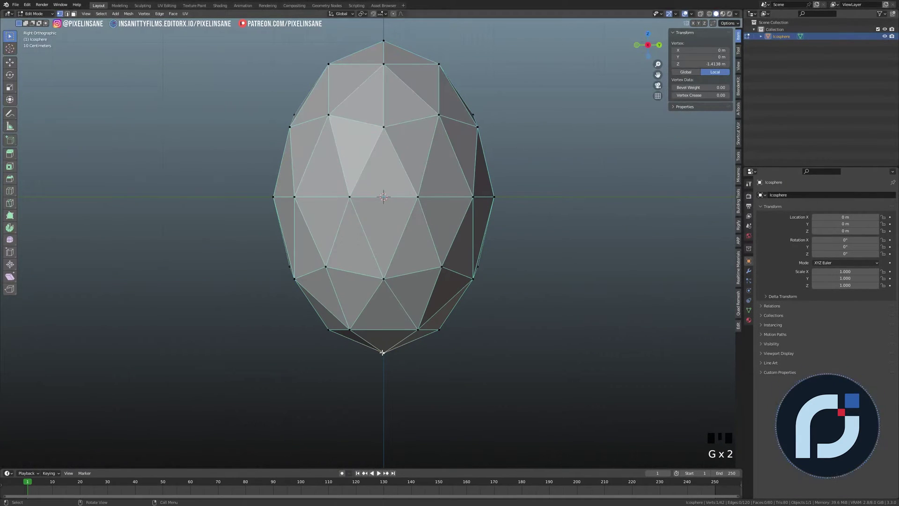
{"action": "key", "text": "g"}
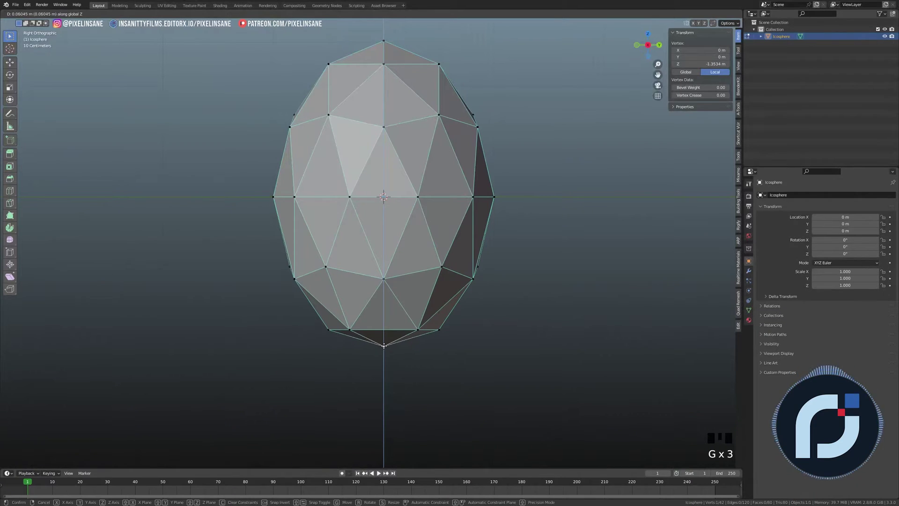
{"action": "left_click", "coordinate": [384, 345]}
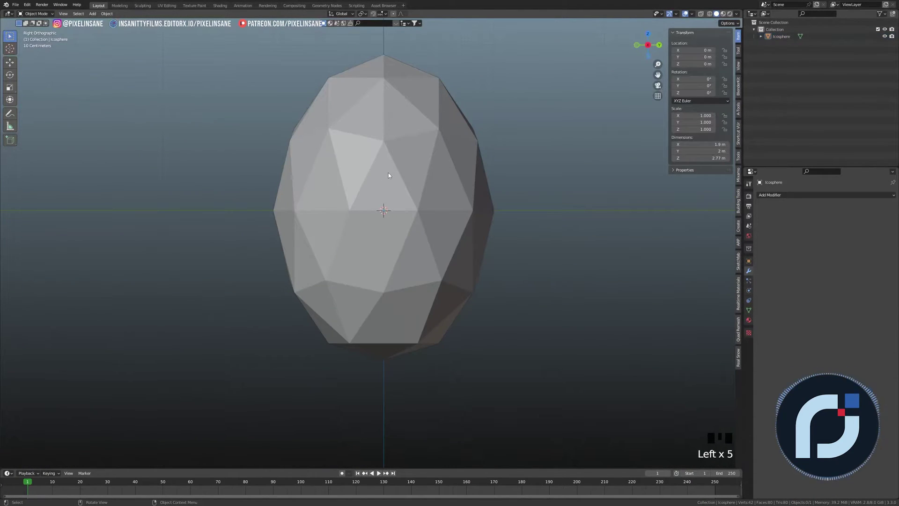
Add a Subdivision Surface modifier to the stretched ico sphere in Object Mode
{"action": "left_click", "coordinate": [388, 175]}
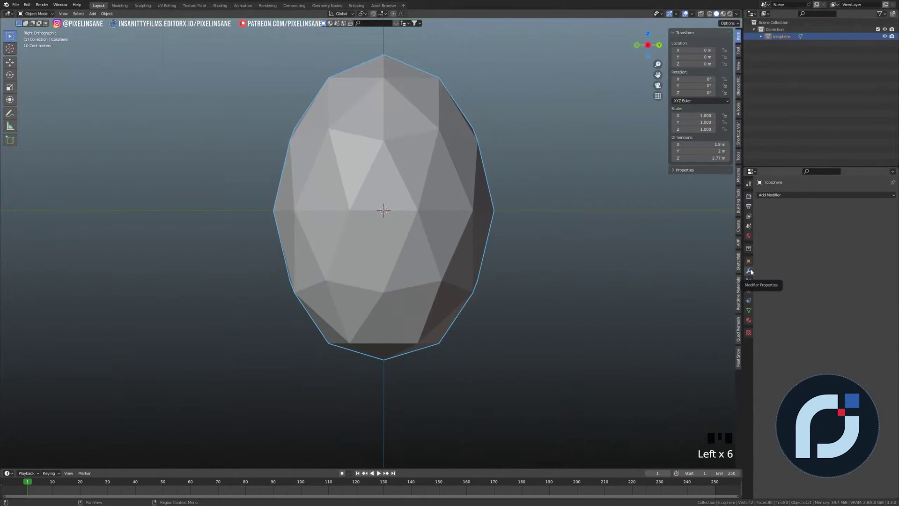
{"action": "left_click", "coordinate": [789, 194]}
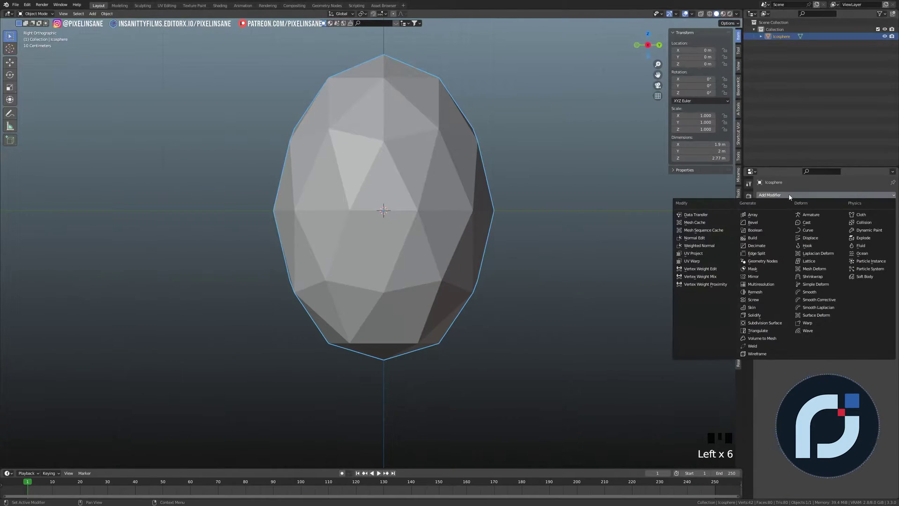
{"action": "left_click", "coordinate": [768, 323]}
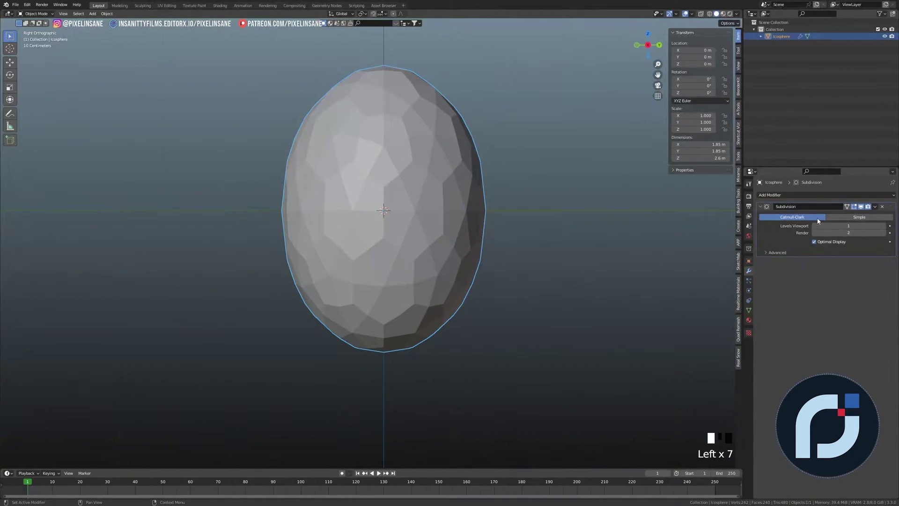
Shade the ico sphere smooth and set the modifier's viewport subdivision level to 2
{"action": "right_click", "coordinate": [446, 162]}
{"action": "left_click", "coordinate": [448, 163]}
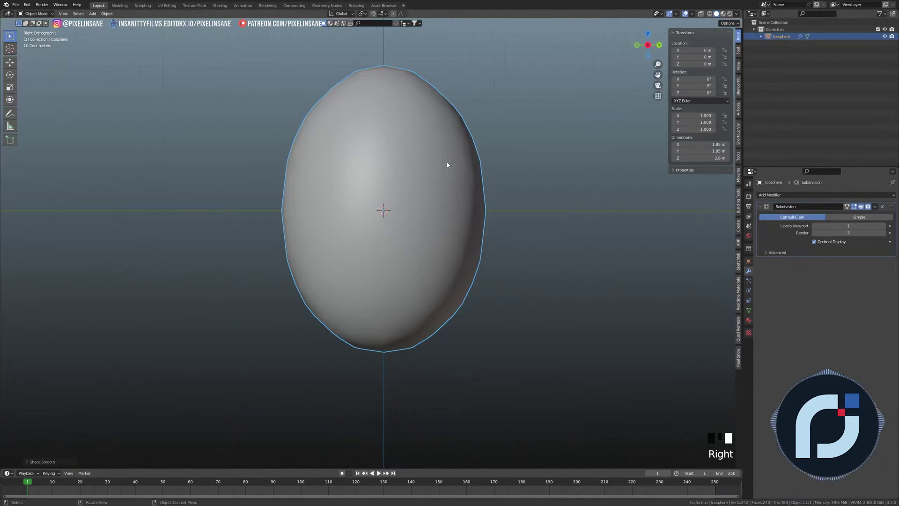
{"action": "left_click", "coordinate": [884, 226]}
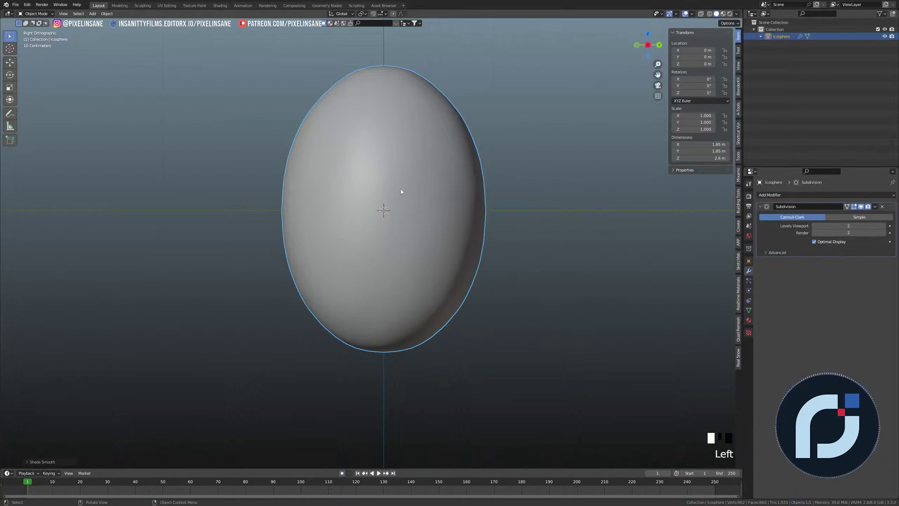
Move the bottom vertex further up along Z to about -1.29 m in Edit Mode
{"action": "key", "text": "Tab"}
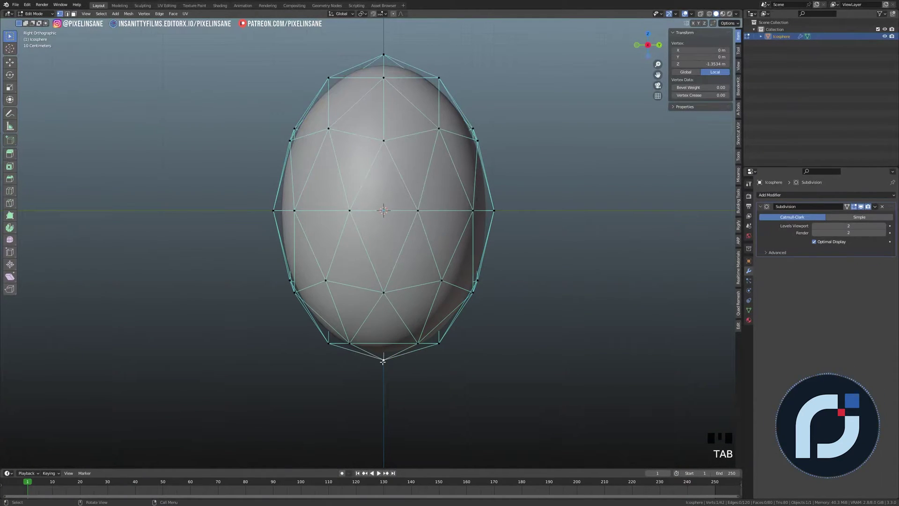
{"action": "left_click", "coordinate": [383, 361]}
{"action": "key", "text": "g"}
{"action": "key", "text": "z"}
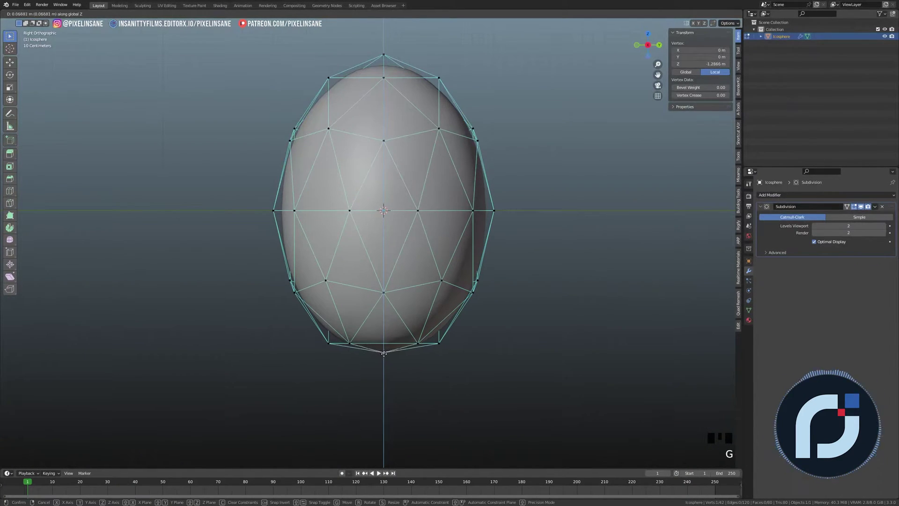
{"action": "left_click", "coordinate": [384, 352]}
Switch to the browser, examine the shape of a single green grape in a reference photo, and return to Blender
{"action": "middle_click_drag", "start_coordinate": [378, 67], "coordinate": [361, 174], "text": "shift"}
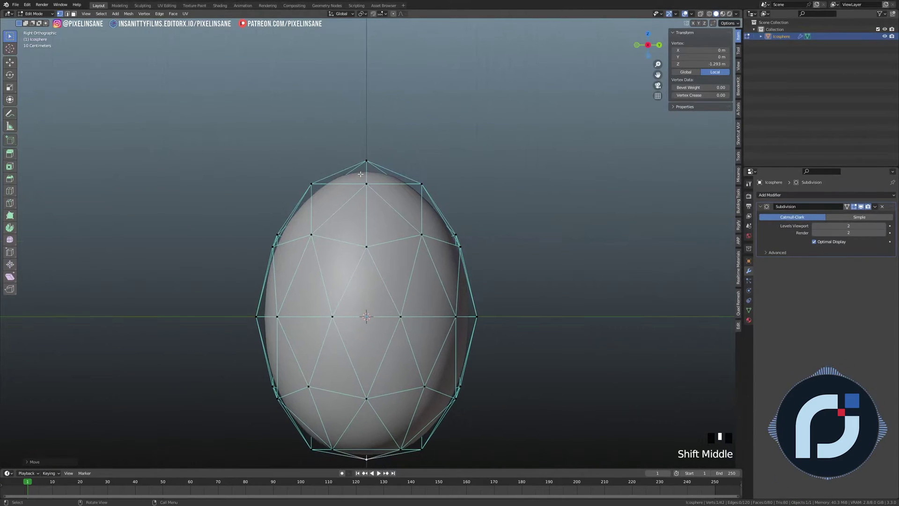
{"action": "key", "text": "alt+Tab"}
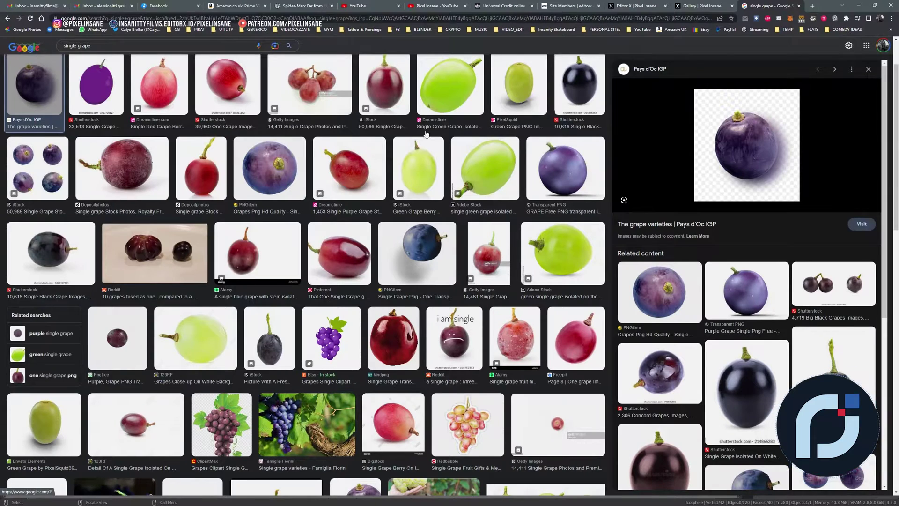
{"action": "left_click", "coordinate": [417, 155]}
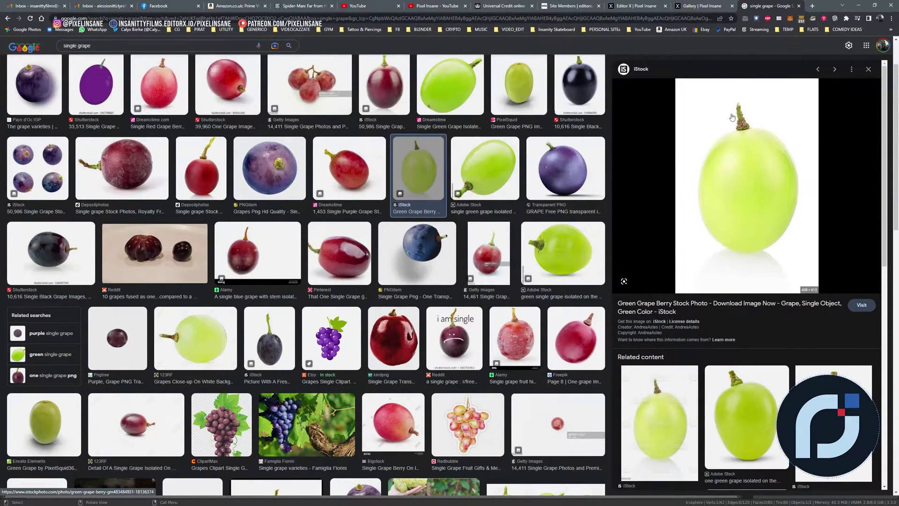
{"action": "key", "text": "alt+Tab"}
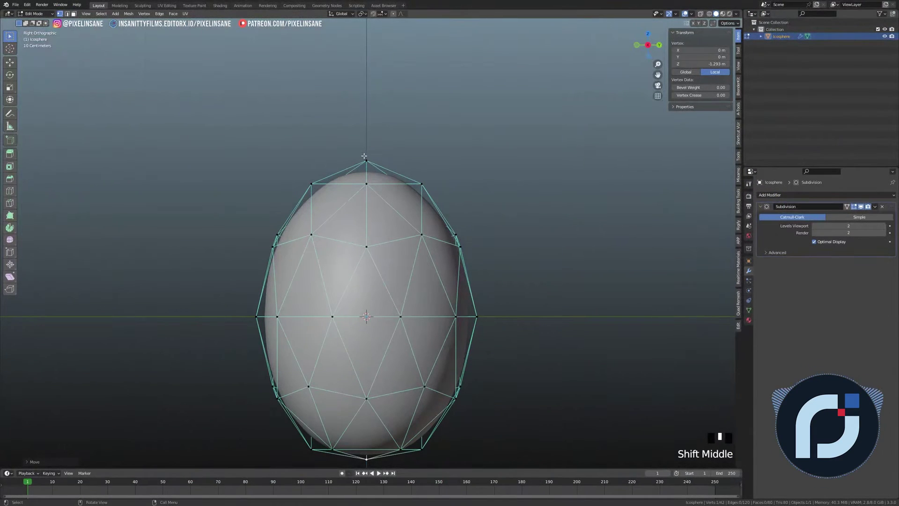
Lower the top vertex along Z to about 1.05 m to form a shallow dent, and return to Object Mode
{"action": "left_click", "coordinate": [366, 159]}
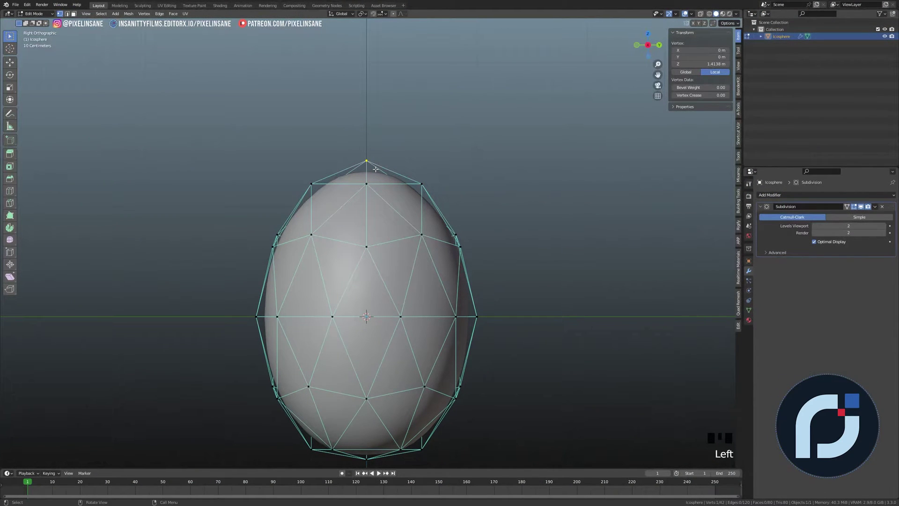
{"action": "key", "text": "g"}
{"action": "key", "text": "z"}
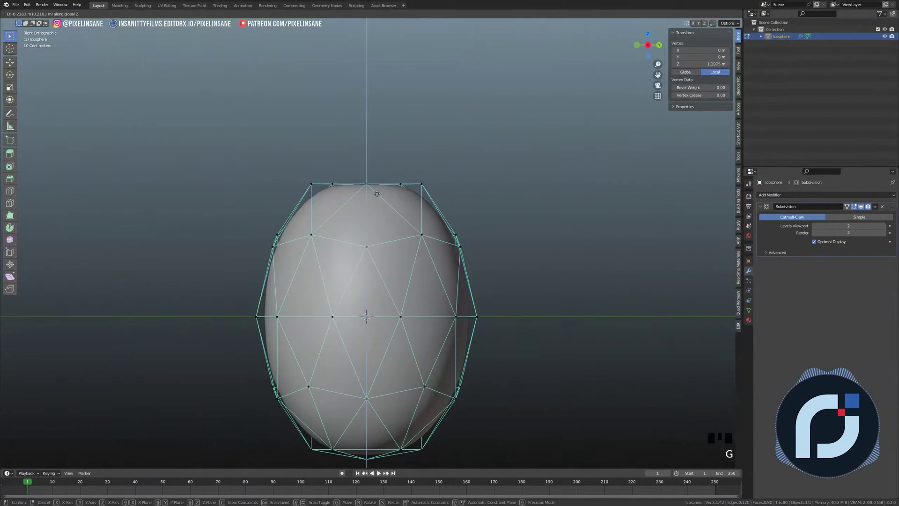
{"action": "left_click", "coordinate": [378, 209]}
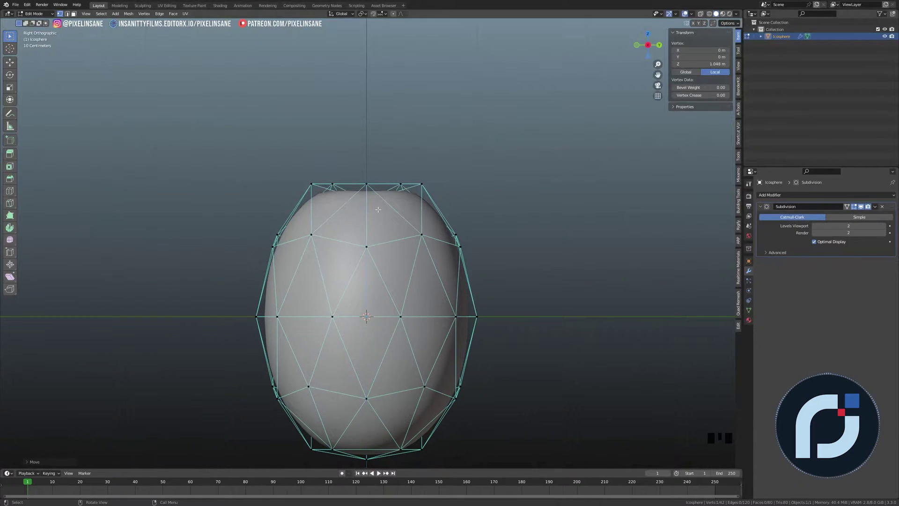
{"action": "middle_click_drag", "start_coordinate": [373, 252], "coordinate": [406, 169], "text": "shift"}
{"action": "key", "text": "Tab"}
{"action": "left_click", "coordinate": [541, 158]}
{"action": "scroll", "coordinate": [542, 157], "scroll_direction": "up", "scroll_amount": 2}
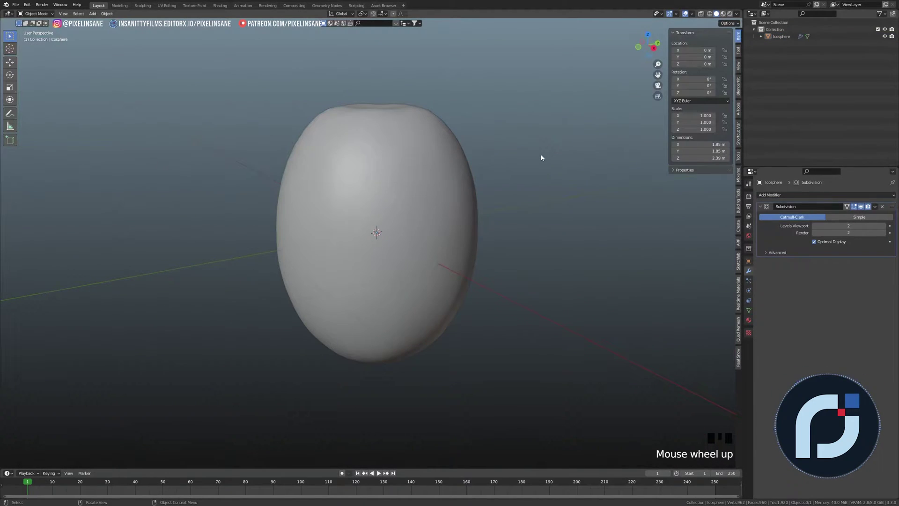
Set the render engine to Cycles with GPU Compute as the device
{"action": "left_click", "coordinate": [749, 196]}
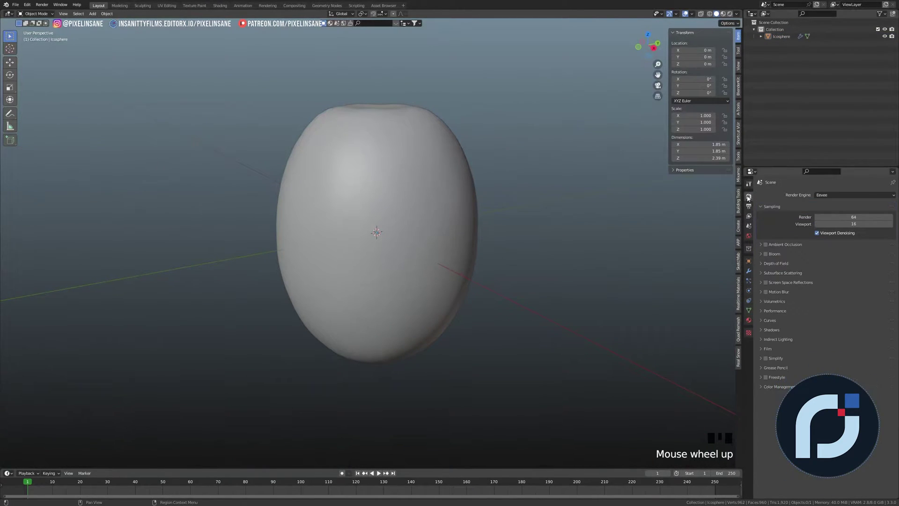
{"action": "left_click", "coordinate": [826, 196]}
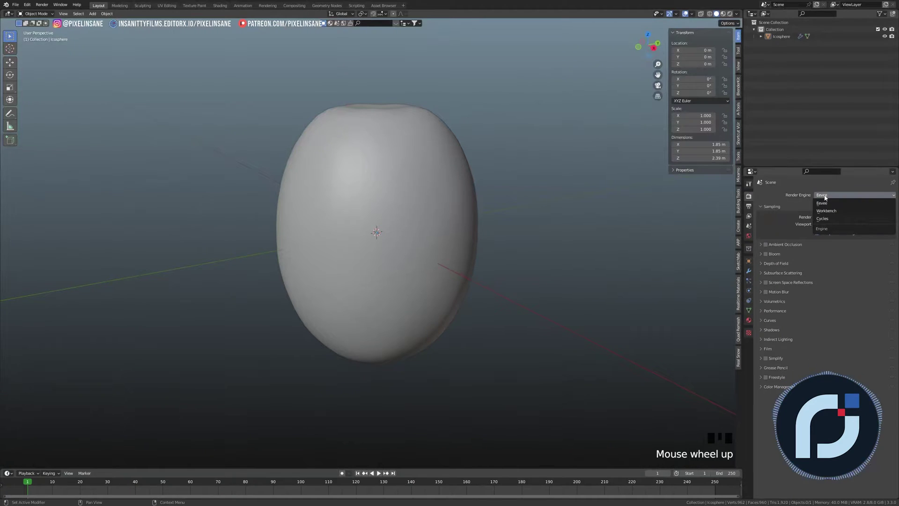
{"action": "left_click", "coordinate": [823, 219]}
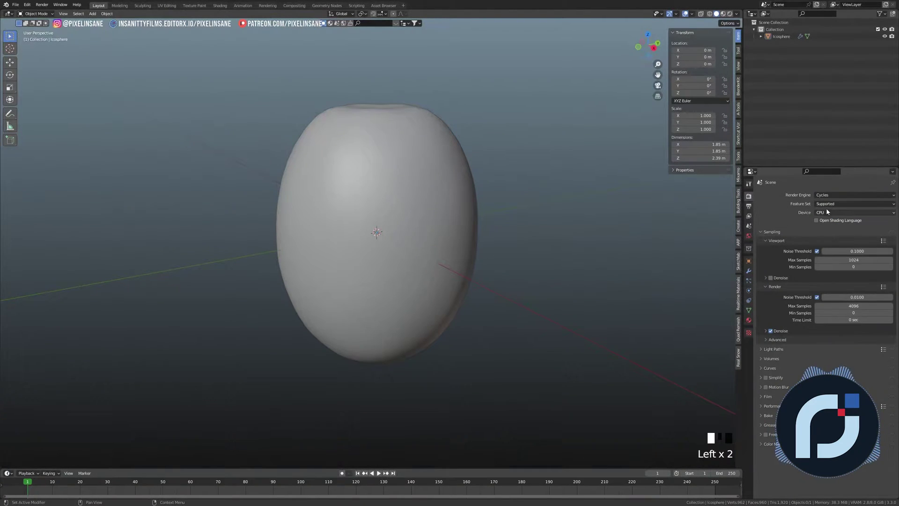
{"action": "left_click", "coordinate": [827, 212]}
{"action": "left_click", "coordinate": [828, 230]}
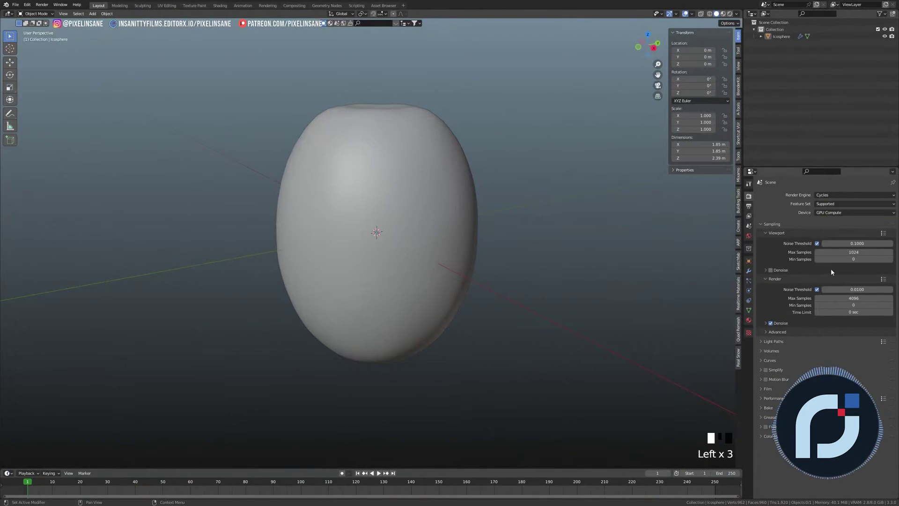
Set the viewport's maximum samples to 32 and enable viewport denoising
{"action": "left_click", "coordinate": [858, 252]}
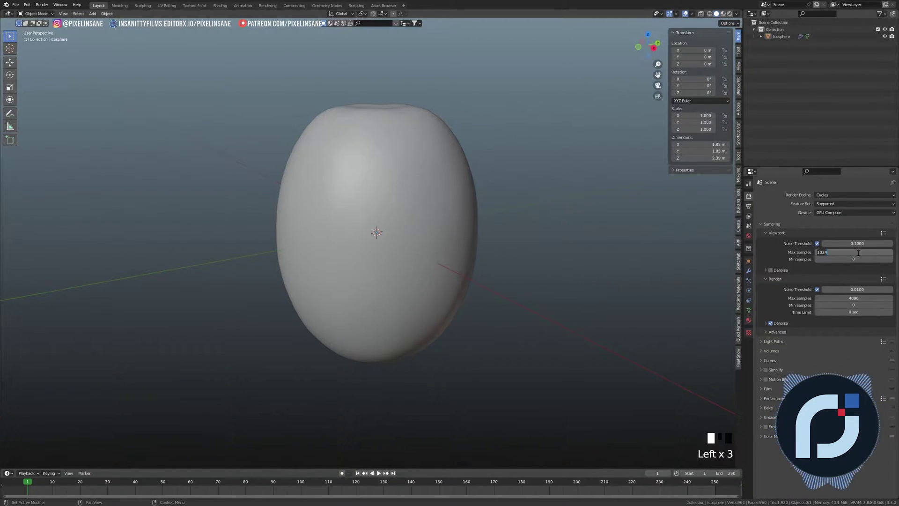
{"action": "type", "text": "32"}
{"action": "left_click", "coordinate": [770, 270]}
{"action": "left_click", "coordinate": [770, 270]}
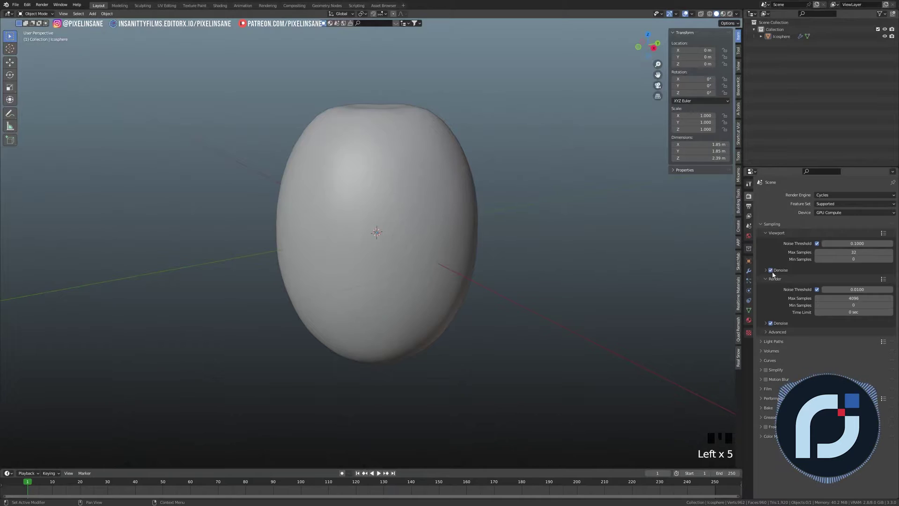
Set the final render's maximum samples to 128 and its noise threshold to 0.1
{"action": "left_click", "coordinate": [850, 298]}
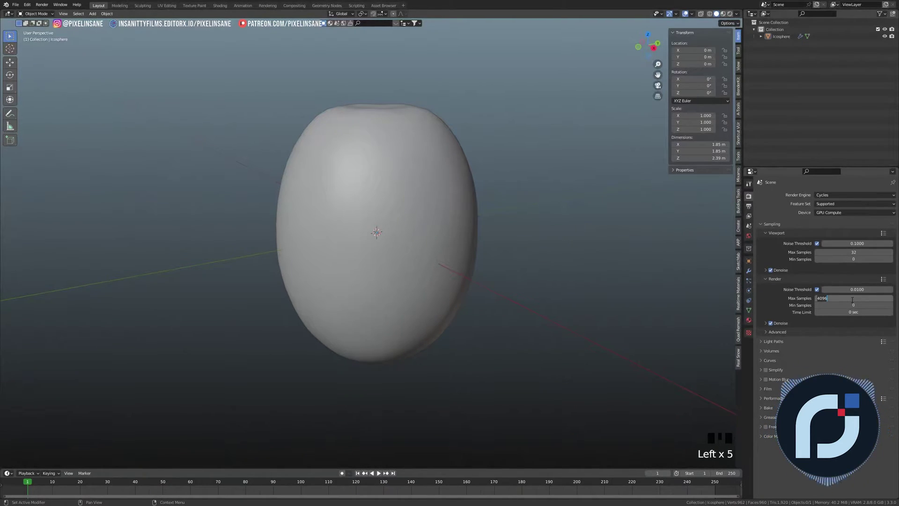
{"action": "key", "text": "Return"}
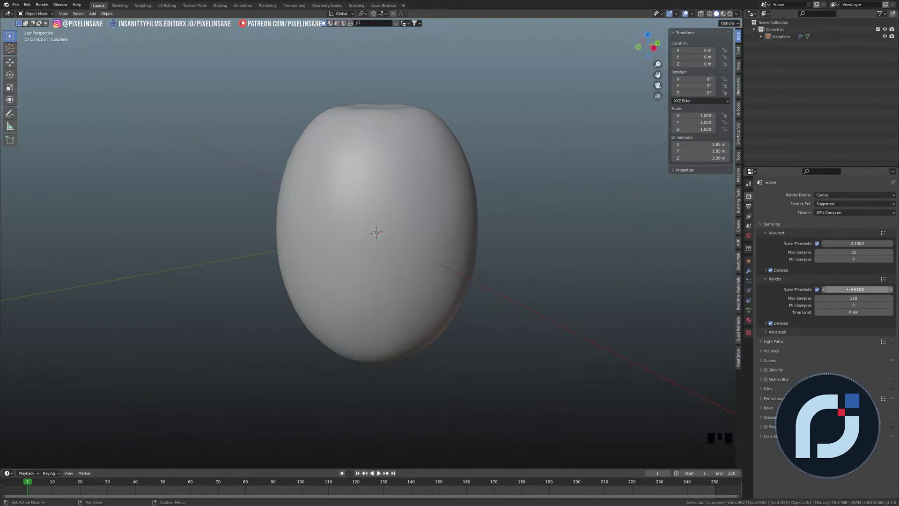
{"action": "left_click", "coordinate": [851, 289]}
{"action": "type", "text": ".1"}
{"action": "left_click", "coordinate": [851, 289]}
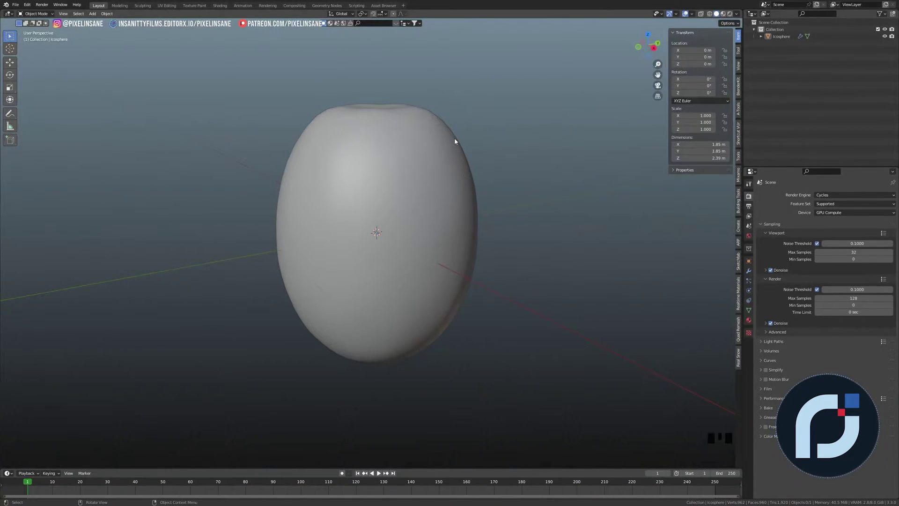
Switch the viewport shading to Material Preview and have it use the scene lights and scene world
{"action": "key", "text": "z"}
{"action": "key", "text": "z"}
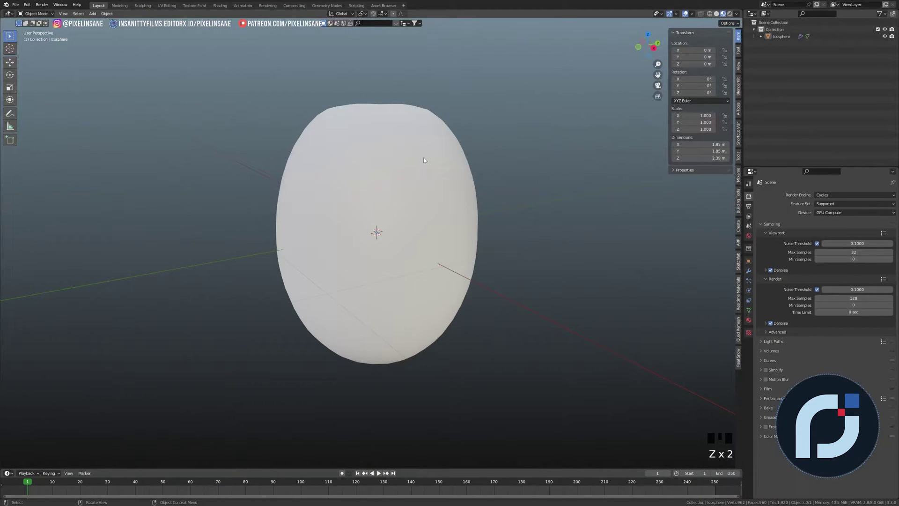
{"action": "left_click", "coordinate": [736, 15]}
{"action": "left_click_drag", "start_coordinate": [696, 50], "coordinate": [696, 56]}
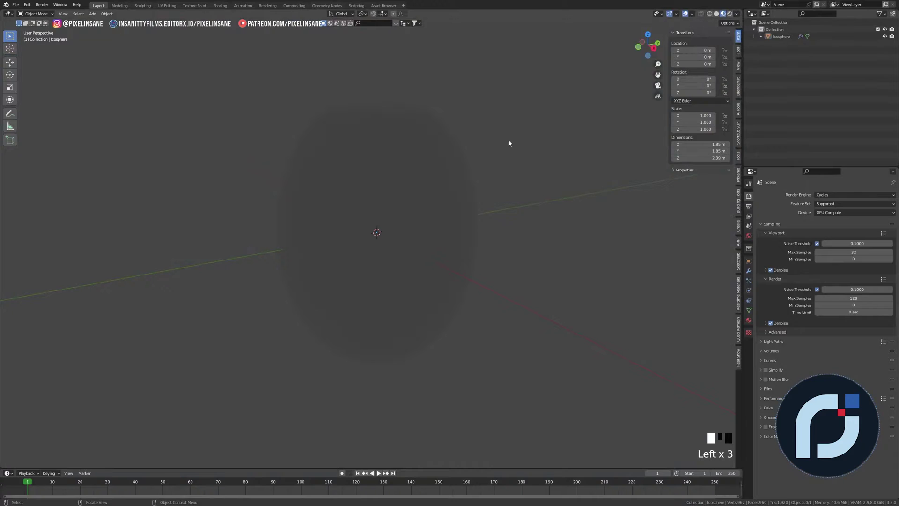
Add an area light and move it above the grape
{"action": "middle_click_drag", "start_coordinate": [471, 124], "coordinate": [445, 125]}
{"action": "key", "text": "shift+a"}
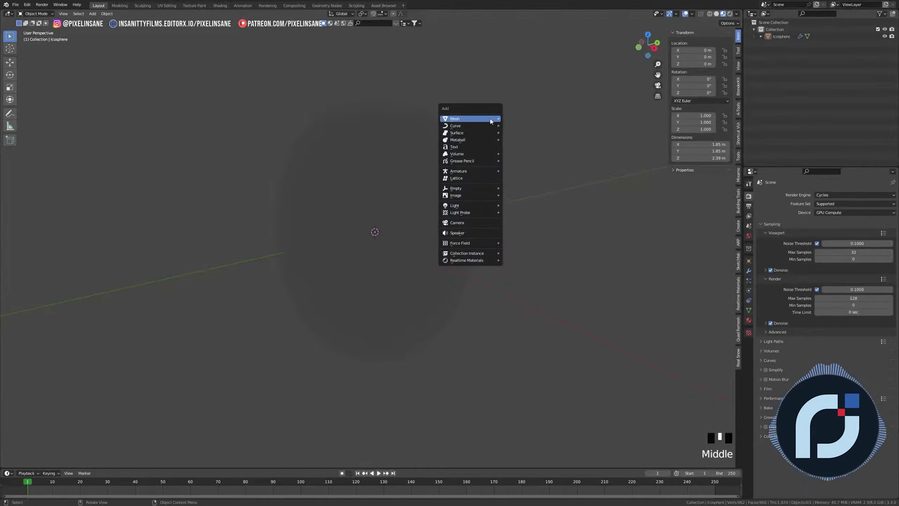
{"action": "mouse_move", "coordinate": [472, 209]}
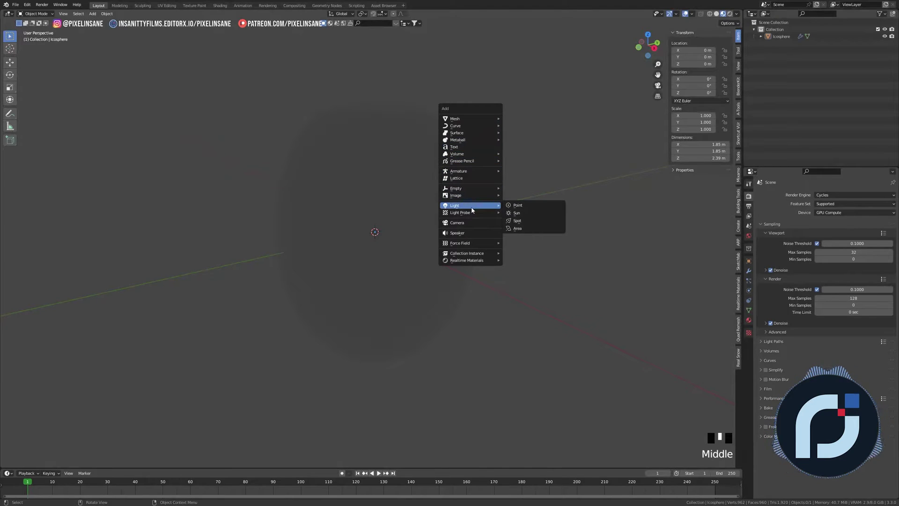
{"action": "left_click", "coordinate": [534, 229]}
{"action": "scroll", "coordinate": [396, 265], "scroll_direction": "down", "scroll_amount": 3}
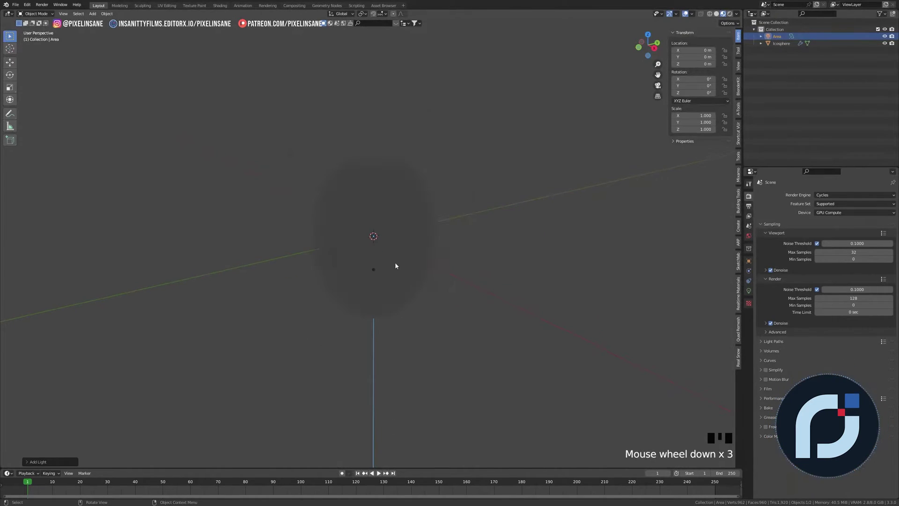
{"action": "key", "text": "g"}
{"action": "left_click", "coordinate": [565, 323]}
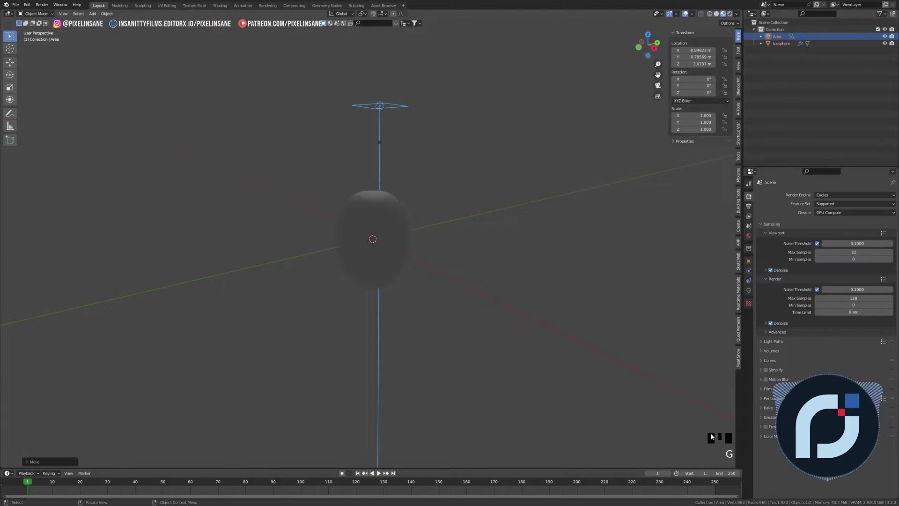
In front view, move the area light to about X 3.12 m, Z 2.72 m and rotate it about 46.8° around Y towards the grape
{"action": "left_click", "coordinate": [414, 221]}
{"action": "middle_click_drag", "start_coordinate": [414, 221], "coordinate": [433, 204]}
{"action": "key", "text": "KP_1"}
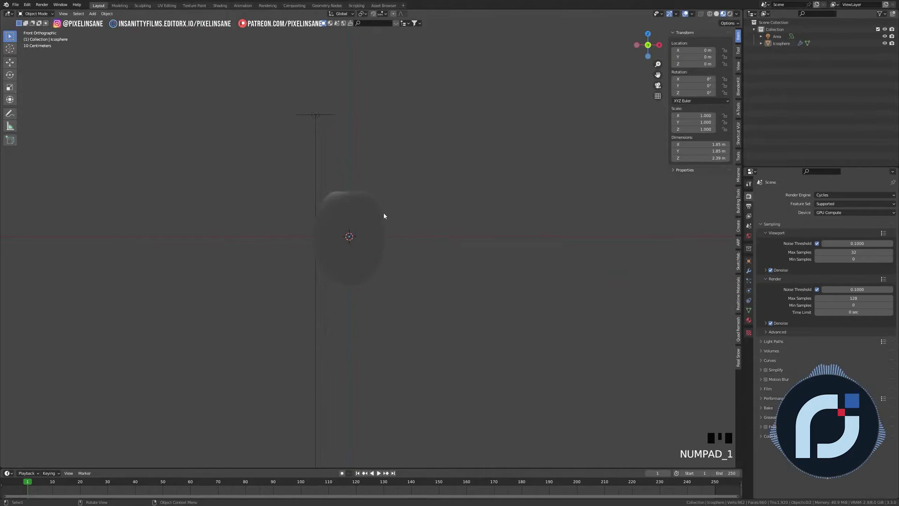
{"action": "scroll", "coordinate": [271, 68], "scroll_direction": "up", "scroll_amount": 2}
{"action": "left_click", "coordinate": [286, 61]}
{"action": "key", "text": "g"}
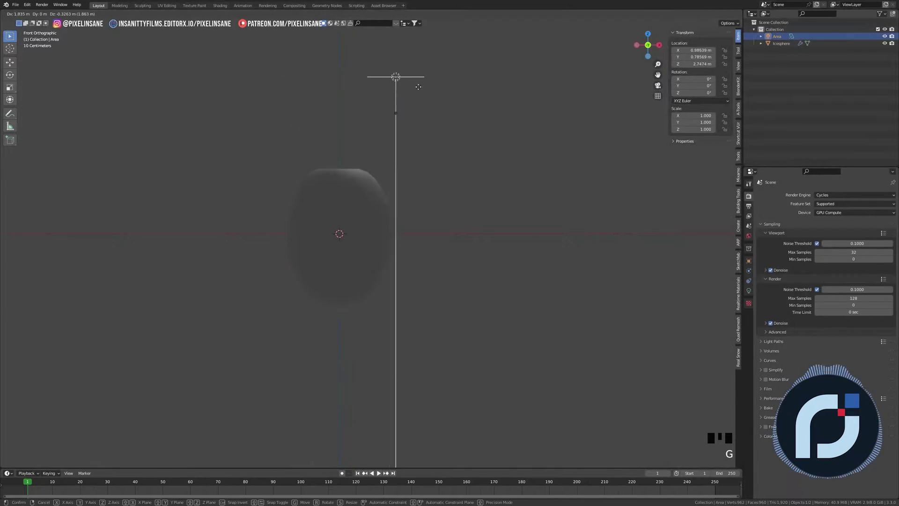
{"action": "left_click", "coordinate": [547, 208]}
{"action": "key", "text": "r"}
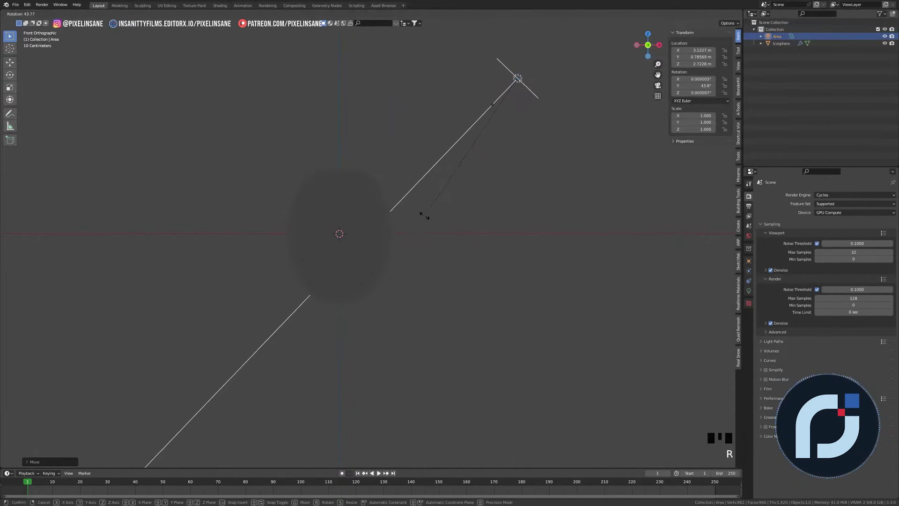
{"action": "left_click", "coordinate": [420, 211]}
Scale the area light up to about 2.34
{"action": "key", "text": "s"}
{"action": "right_click", "coordinate": [610, 233]}
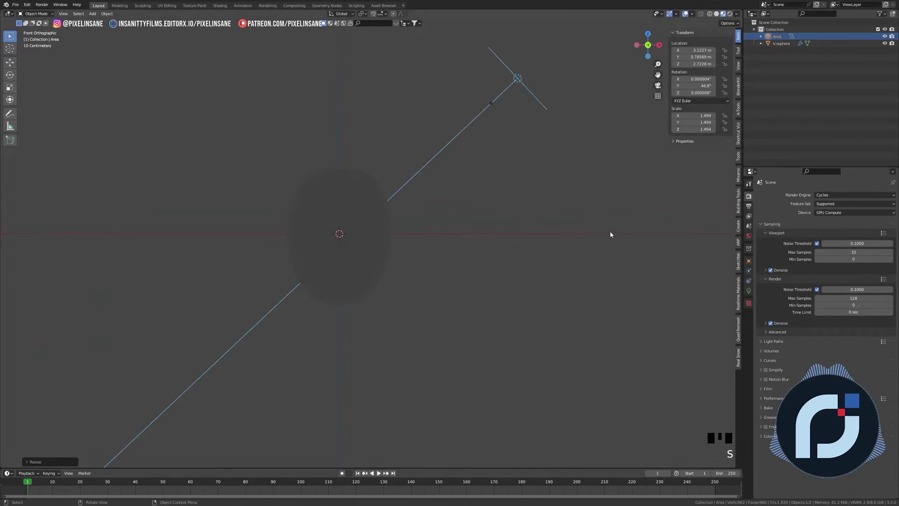
{"action": "key", "text": "s"}
{"action": "left_click", "coordinate": [653, 257]}
{"action": "key", "text": "s"}
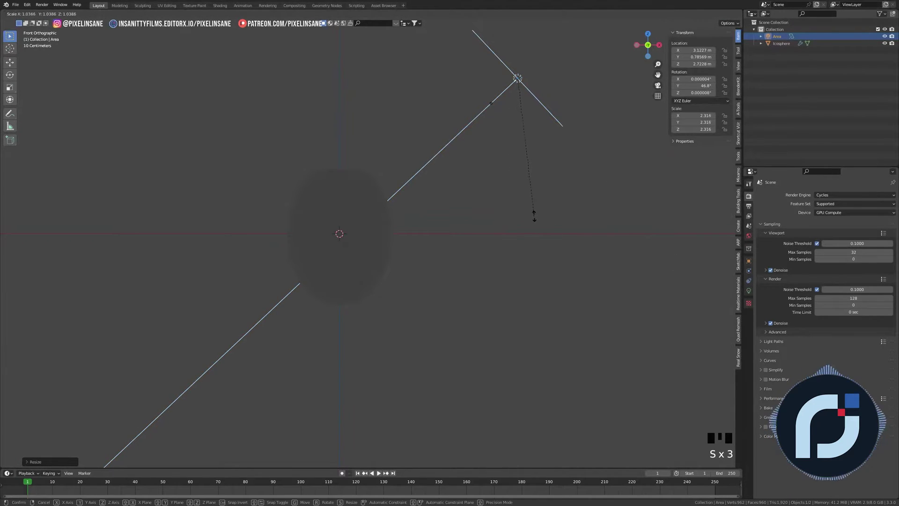
{"action": "left_click", "coordinate": [538, 216]}
Move the area light in top view to about X 3.57 m, Y -2.6 m and rotate it in top and front views towards the grape
{"action": "key", "text": "KP_7"}
{"action": "scroll", "coordinate": [538, 220], "scroll_direction": "down", "scroll_amount": 2}
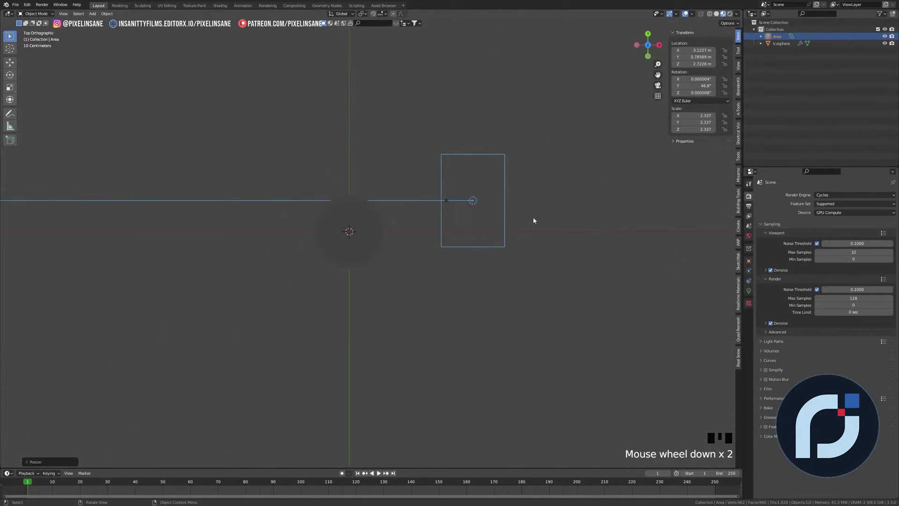
{"action": "key", "text": "g"}
{"action": "left_click", "coordinate": [552, 353]}
{"action": "key", "text": "r"}
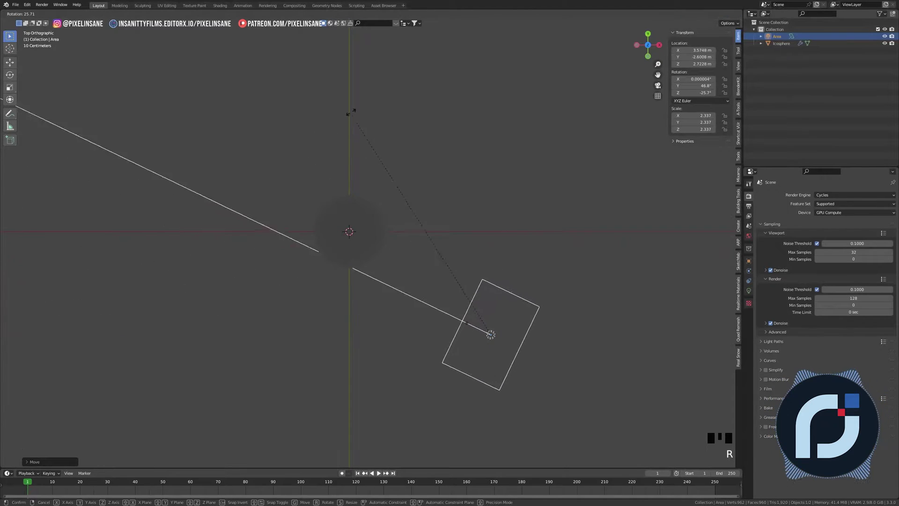
{"action": "key", "text": "KP_1"}
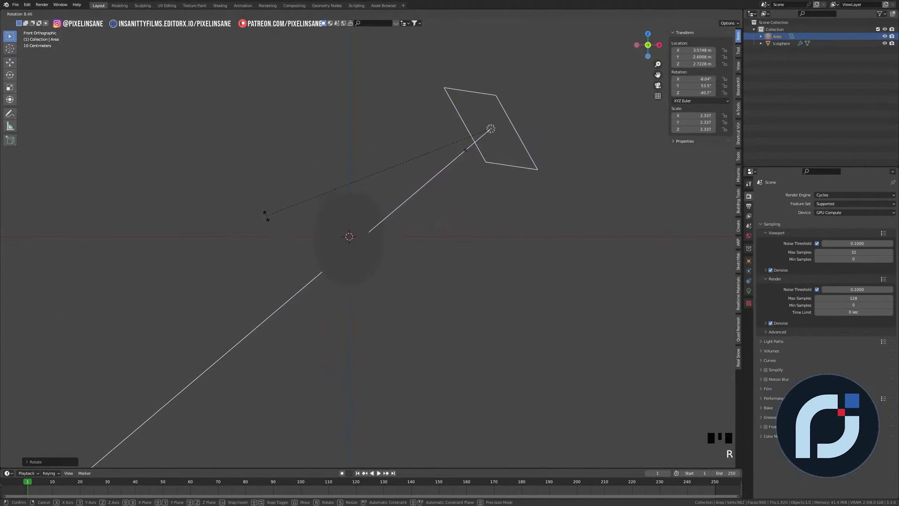
{"action": "left_click", "coordinate": [263, 215]}
Lower the area light to about X 4.12 m, Z 0.83 m and refine its rotation in front and top views to aim at the grape
{"action": "key", "text": "g"}
{"action": "key", "text": "r"}
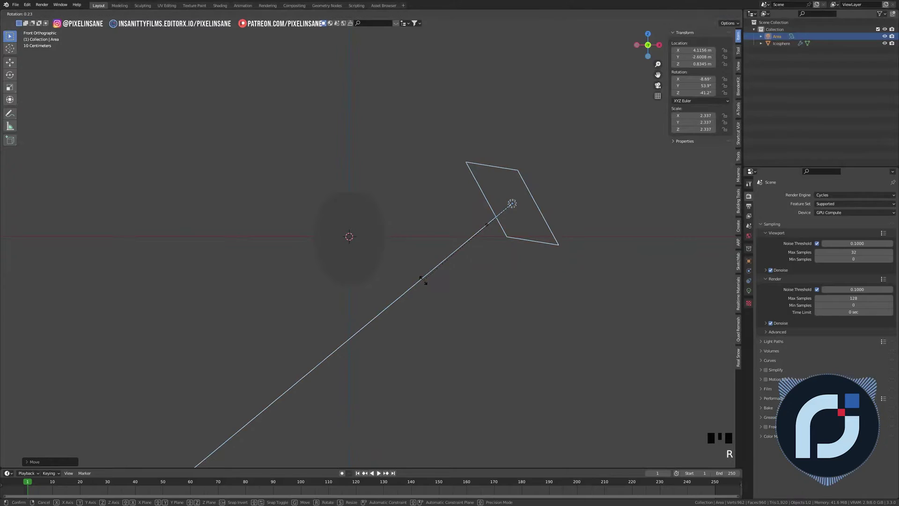
{"action": "left_click", "coordinate": [401, 211]}
{"action": "key", "text": "KP_7"}
{"action": "middle_click_drag", "start_coordinate": [397, 209], "coordinate": [398, 210], "text": "shift"}
{"action": "key", "text": "r"}
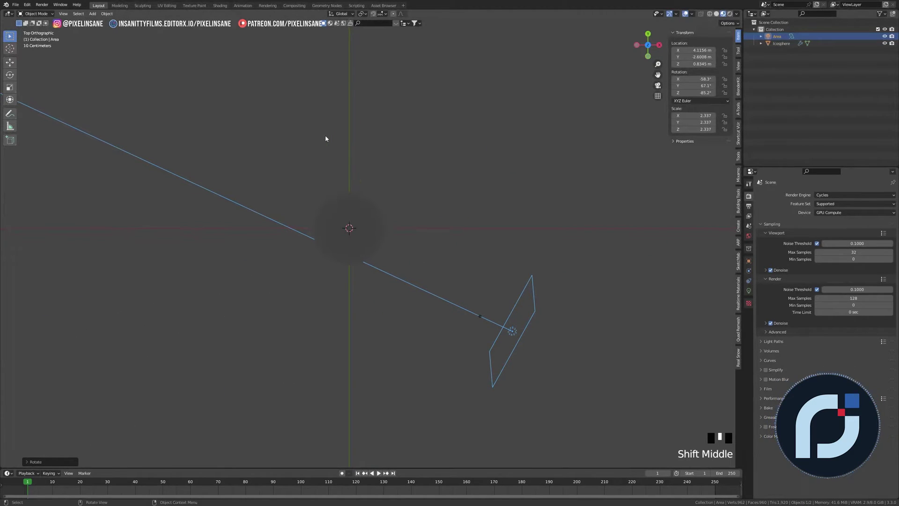
{"action": "left_click", "coordinate": [350, 143]}
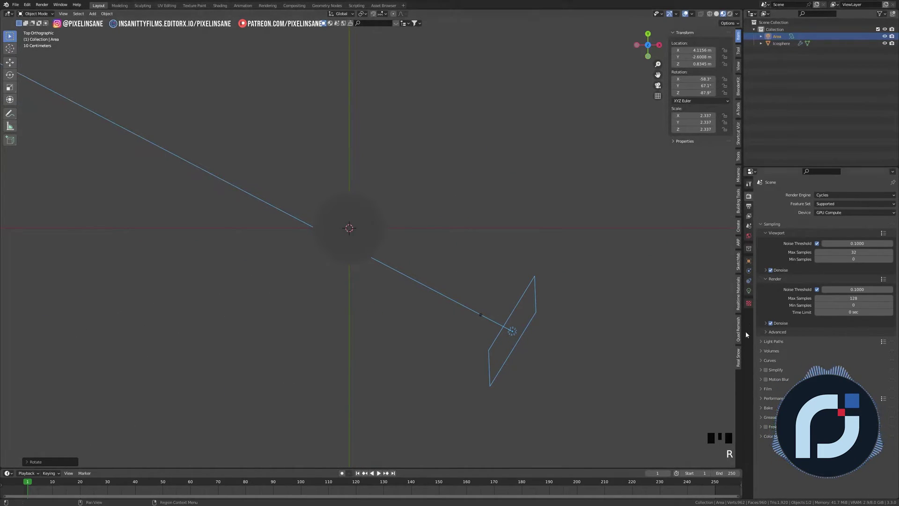
Set the area light's power to 1000 W
{"action": "left_click", "coordinate": [749, 290]}
{"action": "left_click", "coordinate": [834, 243]}
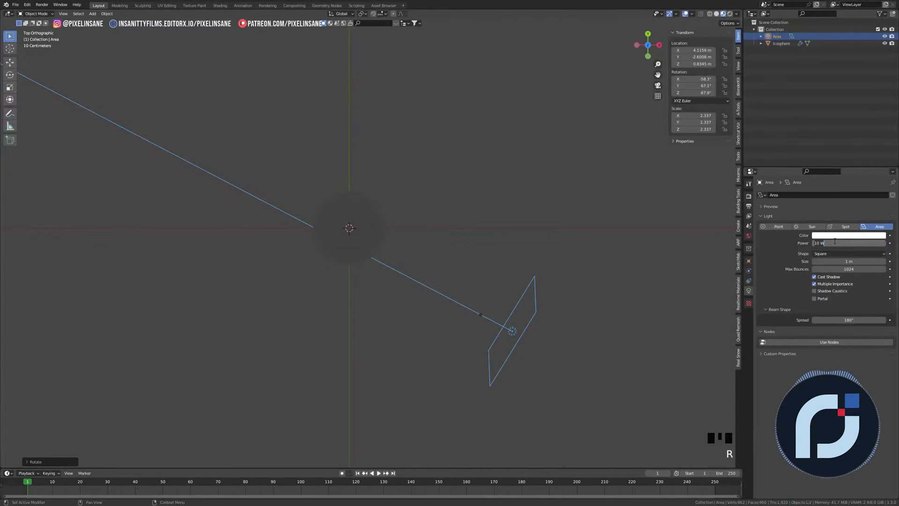
{"action": "type", "text": "1000"}
{"action": "key", "text": "Return"}
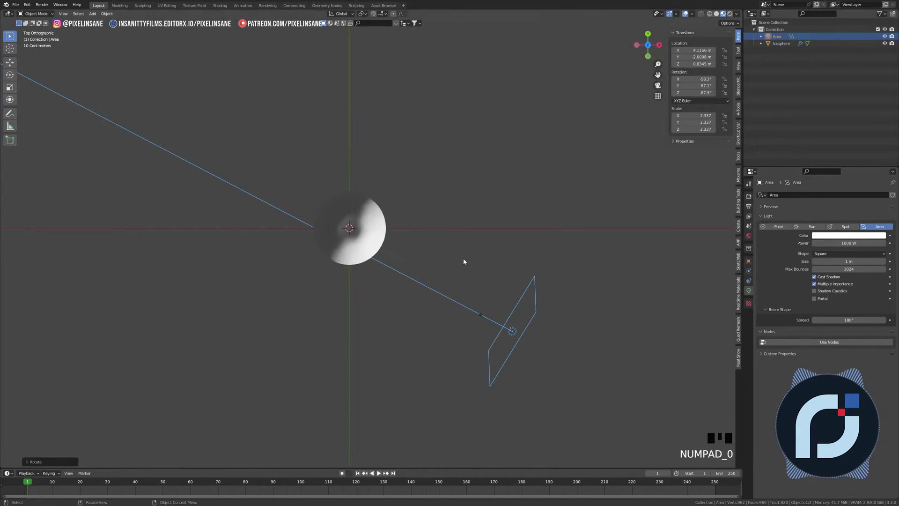
Duplicate the area light in front view to the grape's opposite side at about X -4.99 m, Z 1.14 m, and rotate the copy towards the grape
{"action": "scroll", "coordinate": [401, 235], "scroll_direction": "up", "scroll_amount": 2}
{"action": "middle_click_drag", "start_coordinate": [389, 225], "coordinate": [382, 130]}
{"action": "double_click", "coordinate": [504, 172]}
{"action": "left_click", "coordinate": [504, 172]}
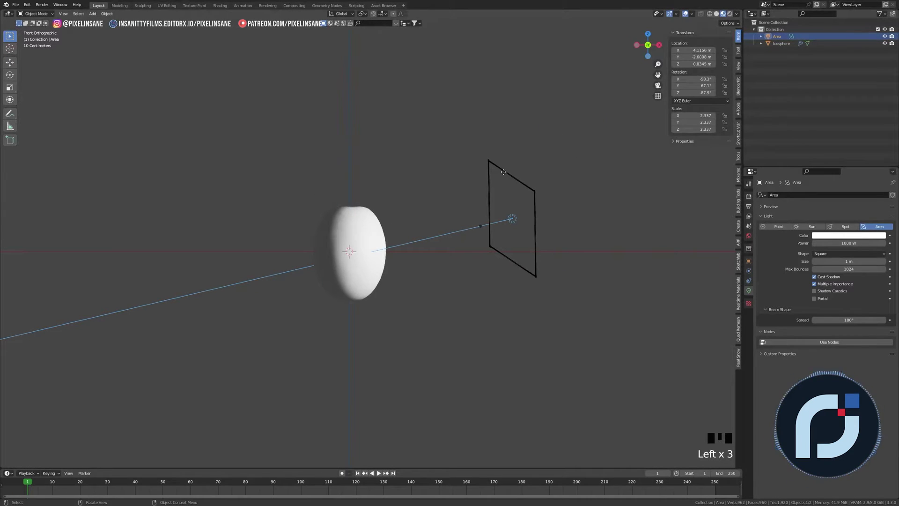
{"action": "key", "text": "shift+d"}
{"action": "left_click", "coordinate": [143, 160]}
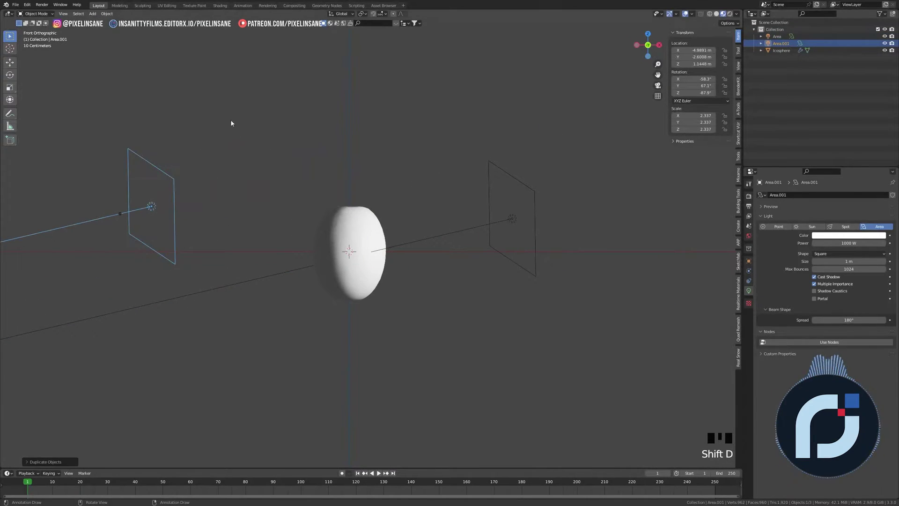
{"action": "key", "text": "r"}
{"action": "left_click", "coordinate": [86, 224]}
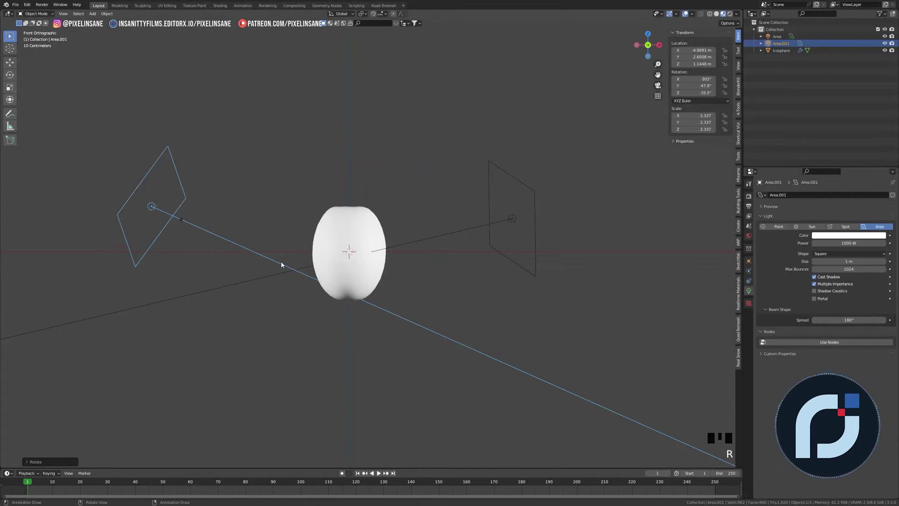
Move the duplicated area light away from the grape to about X -11.63 m, Y -6.65 m and scale it up to about 5.09
{"action": "key", "text": "KP_7"}
{"action": "key", "text": "g"}
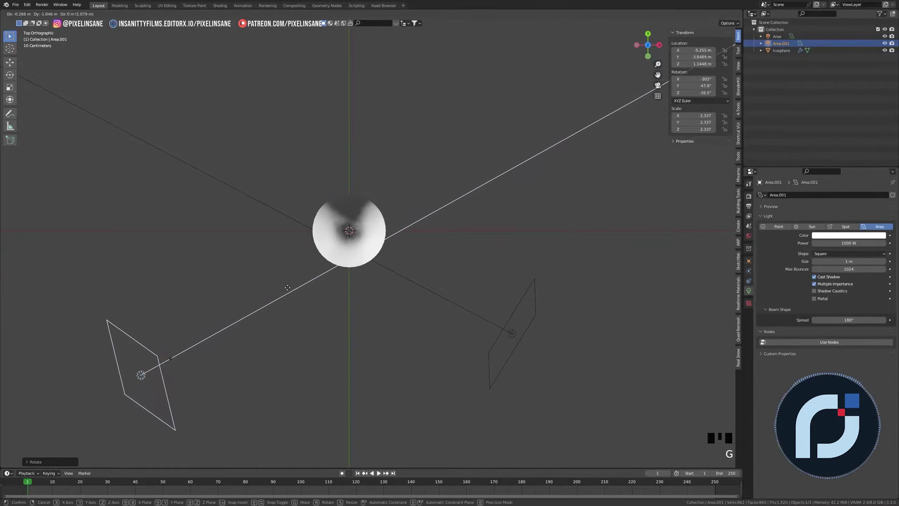
{"action": "left_click", "coordinate": [186, 305]}
{"action": "scroll", "coordinate": [264, 269], "scroll_direction": "down", "scroll_amount": 3}
{"action": "key", "text": "g"}
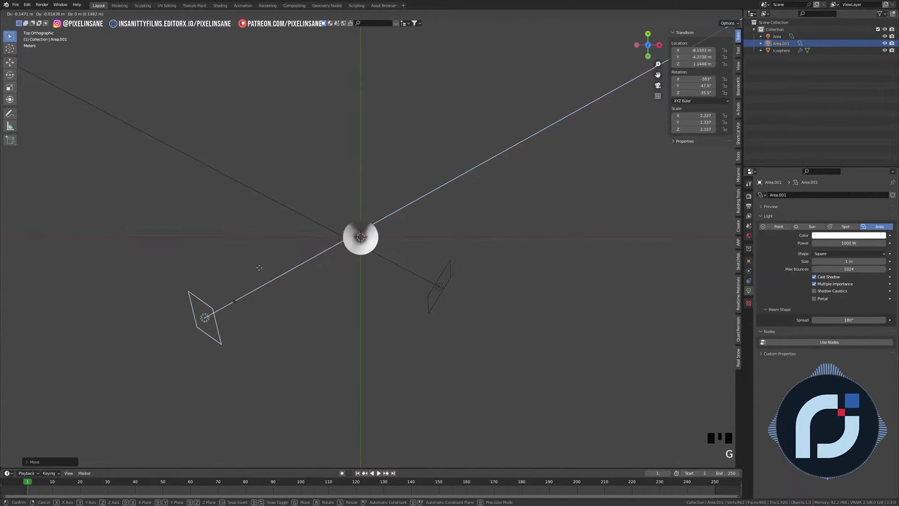
{"action": "left_click", "coordinate": [309, 282]}
{"action": "key", "text": "s"}
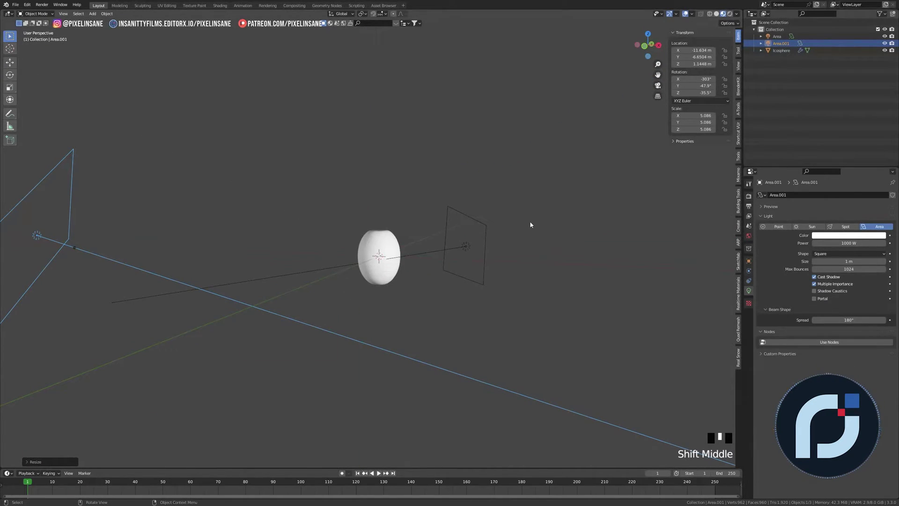
Set the world background colour to an Environment Texture and load the HDRI image spruit_sunrise_2k.exr
{"action": "left_click", "coordinate": [748, 237]}
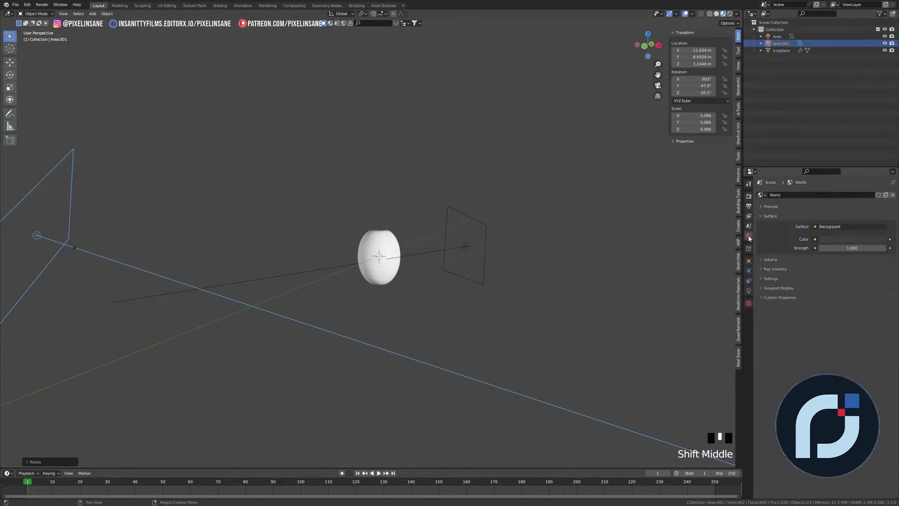
{"action": "left_click", "coordinate": [816, 239]}
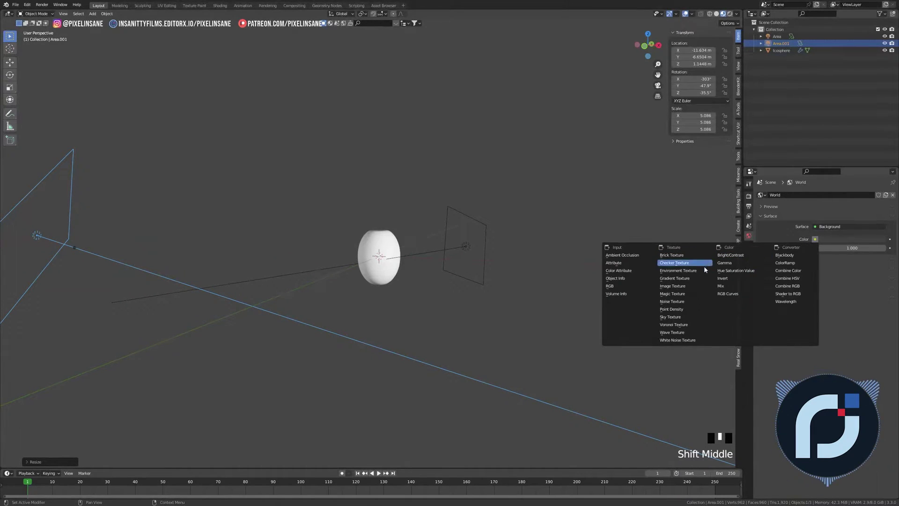
{"action": "left_click", "coordinate": [683, 270]}
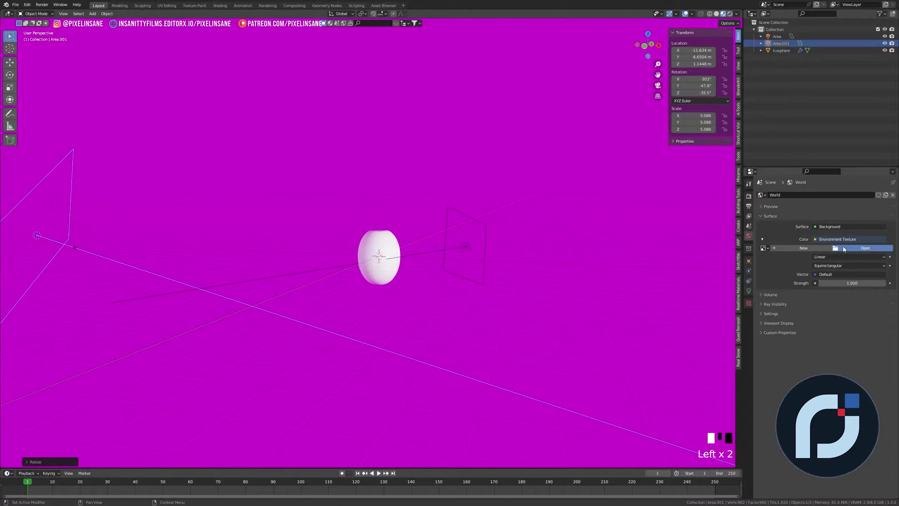
{"action": "left_click", "coordinate": [844, 249]}
{"action": "left_click", "coordinate": [190, 297]}
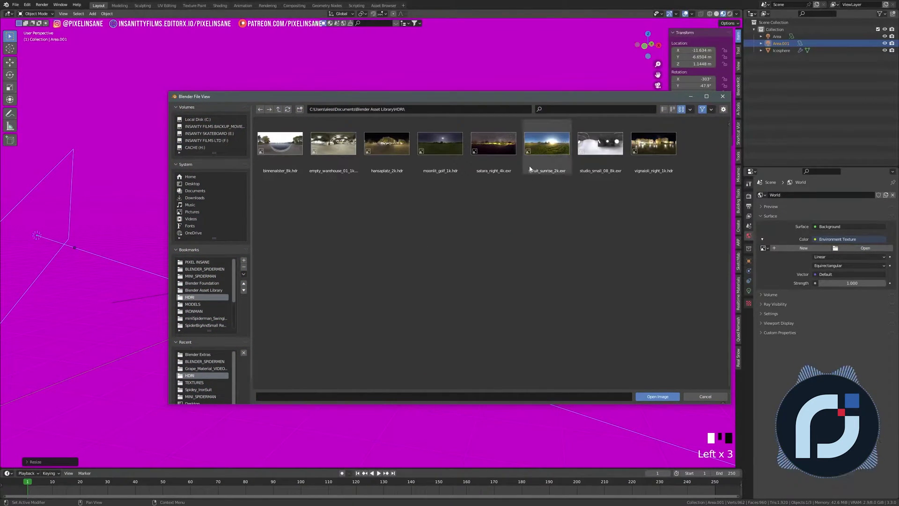
{"action": "left_click", "coordinate": [543, 152]}
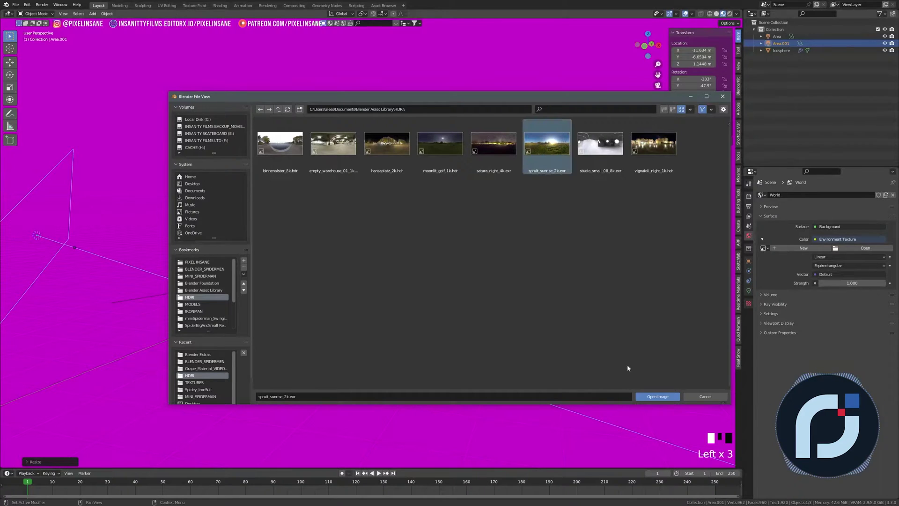
{"action": "left_click", "coordinate": [657, 397]}
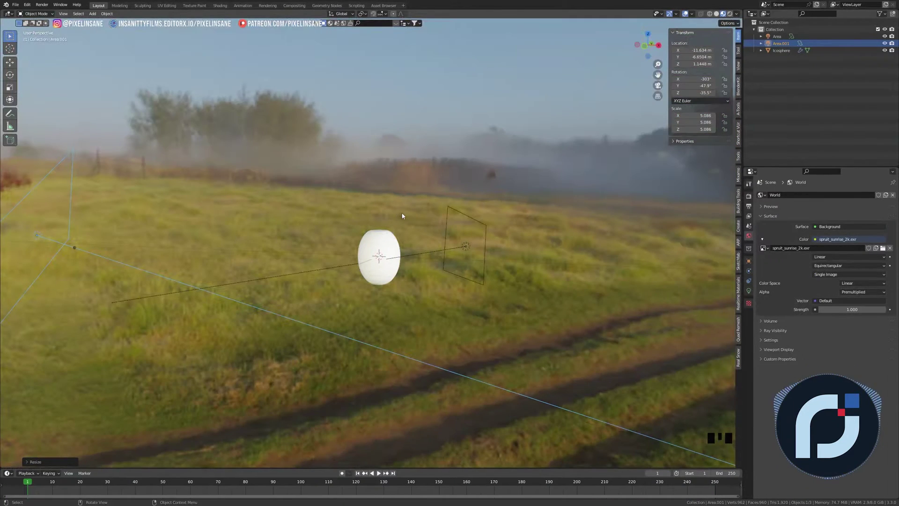
Add a camera and align it to a close front view of the grape
{"action": "scroll", "coordinate": [392, 259], "scroll_direction": "up", "scroll_amount": 4}
{"action": "middle_click_drag", "start_coordinate": [392, 259], "coordinate": [436, 182]}
{"action": "key", "text": "shift+a"}
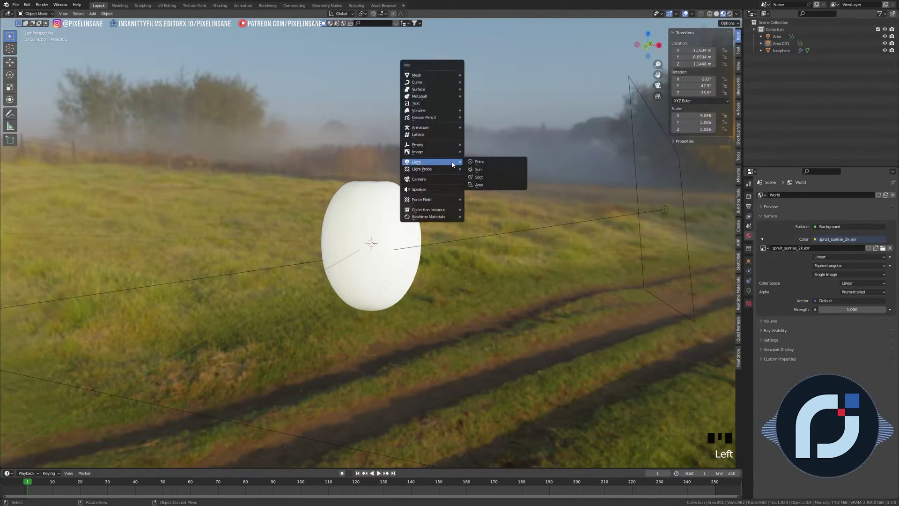
{"action": "left_click", "coordinate": [418, 182]}
{"action": "scroll", "coordinate": [395, 190], "scroll_direction": "down", "scroll_amount": 3}
{"action": "middle_click_drag", "start_coordinate": [394, 190], "coordinate": [370, 197]}
{"action": "scroll", "coordinate": [335, 216], "scroll_direction": "down", "scroll_amount": 2}
{"action": "scroll", "coordinate": [342, 198], "scroll_direction": "up", "scroll_amount": 6}
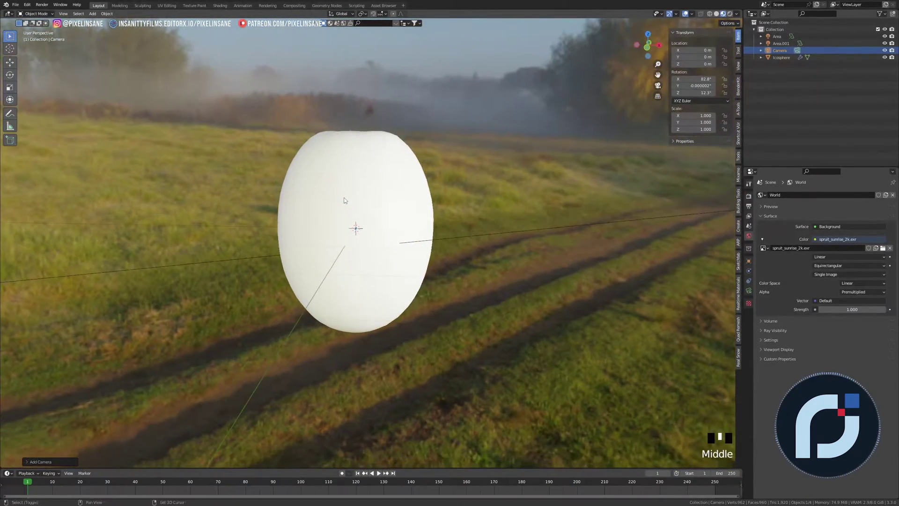
{"action": "scroll", "coordinate": [386, 195], "scroll_direction": "up", "scroll_amount": 2}
{"action": "key", "text": "ctrl+alt+KP_0"}
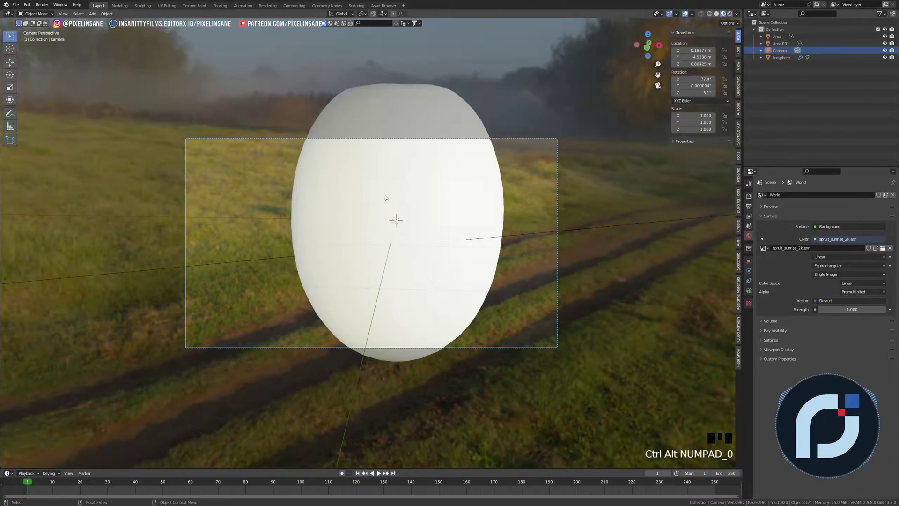
Set the output resolution X to 1080 px and move the camera to about X 0.32 m, Y -4.48 m, Z 0.96 m
{"action": "left_click", "coordinate": [749, 197]}
{"action": "left_click", "coordinate": [749, 207]}
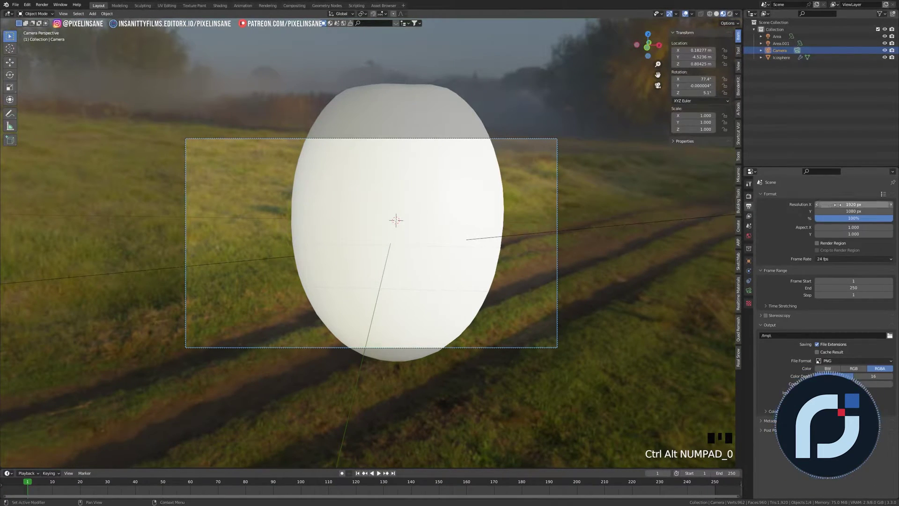
{"action": "left_click", "coordinate": [858, 204]}
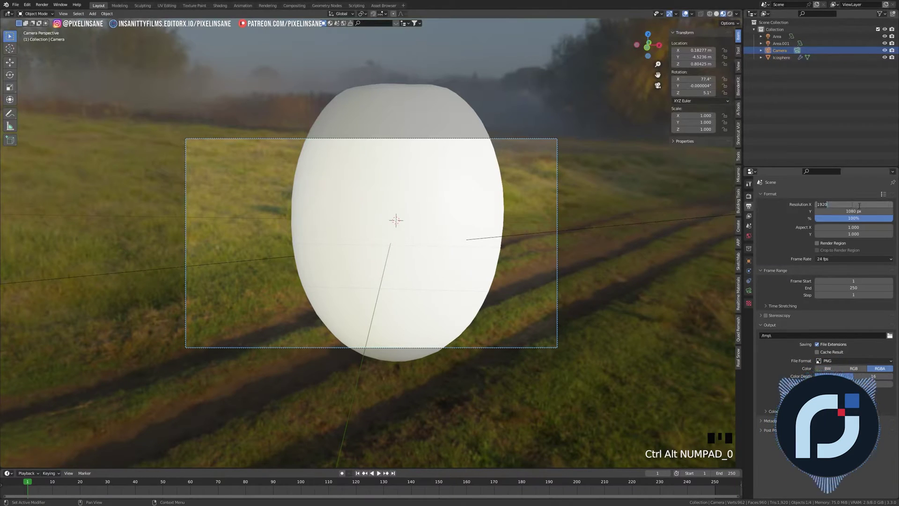
{"action": "type", "text": "1080"}
{"action": "key", "text": "Return"}
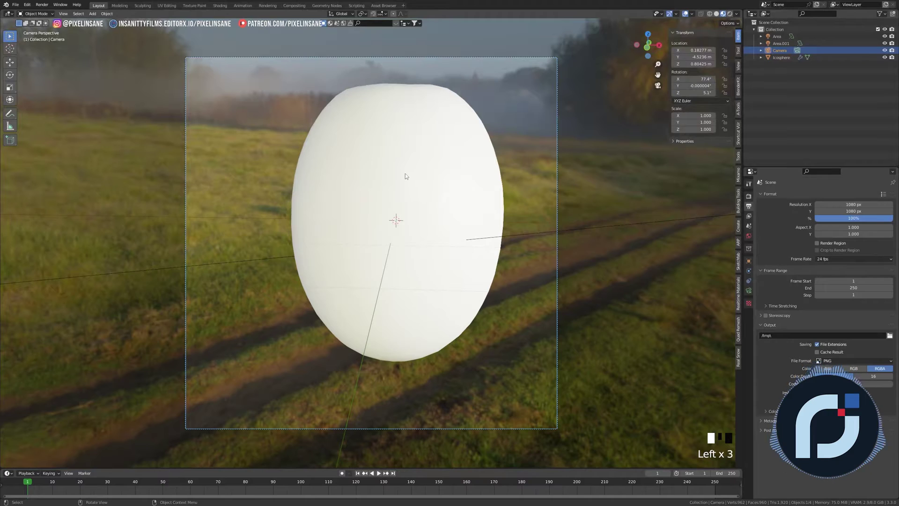
{"action": "key", "text": "g"}
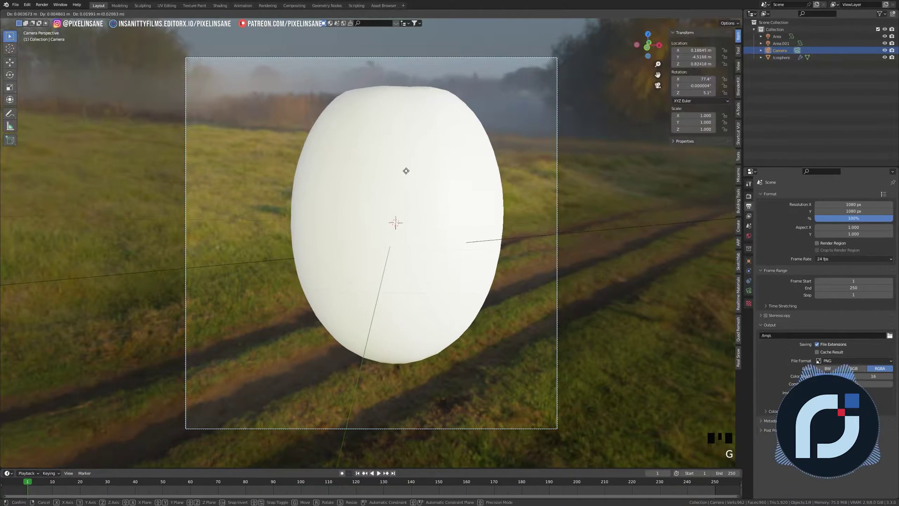
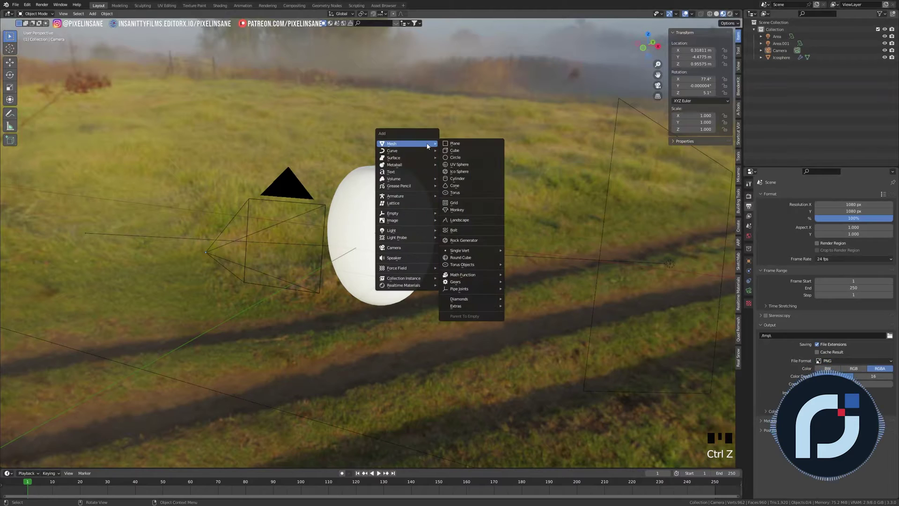
Add a mesh plane at the origin and raise the grape above it to about Z 1.74 m
{"action": "left_click", "coordinate": [459, 145]}
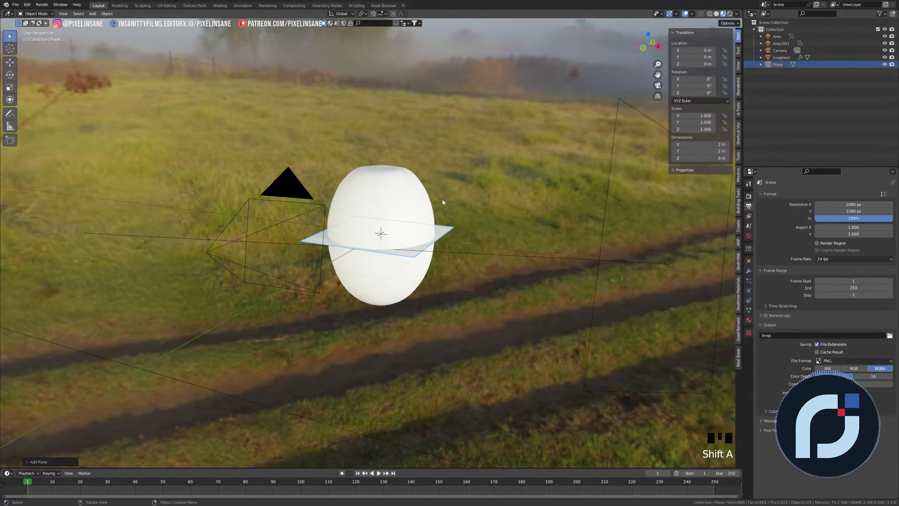
{"action": "left_click", "coordinate": [391, 196]}
{"action": "key", "text": "g"}
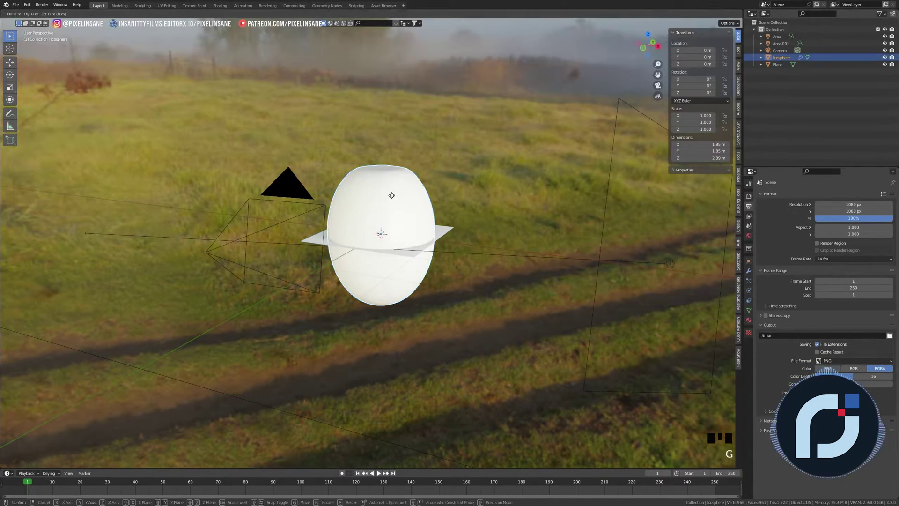
{"action": "key", "text": "z"}
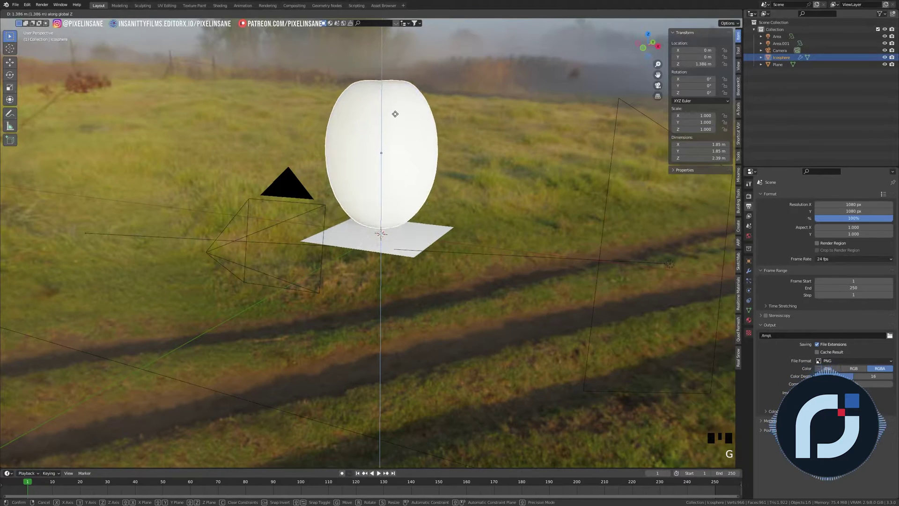
{"action": "left_click", "coordinate": [394, 93]}
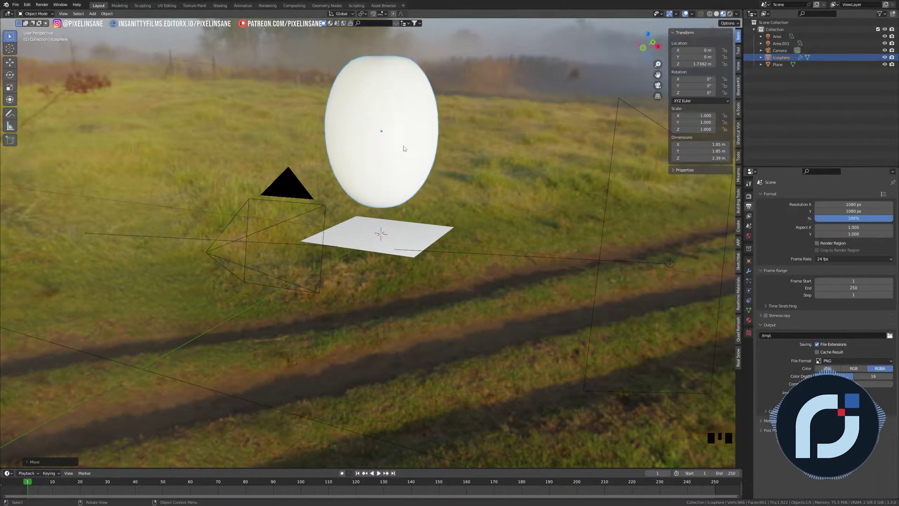
Raise the camera in camera view to about Z 2.6 m so the whole grape is centred in the frame
{"action": "key", "text": "KP_0"}
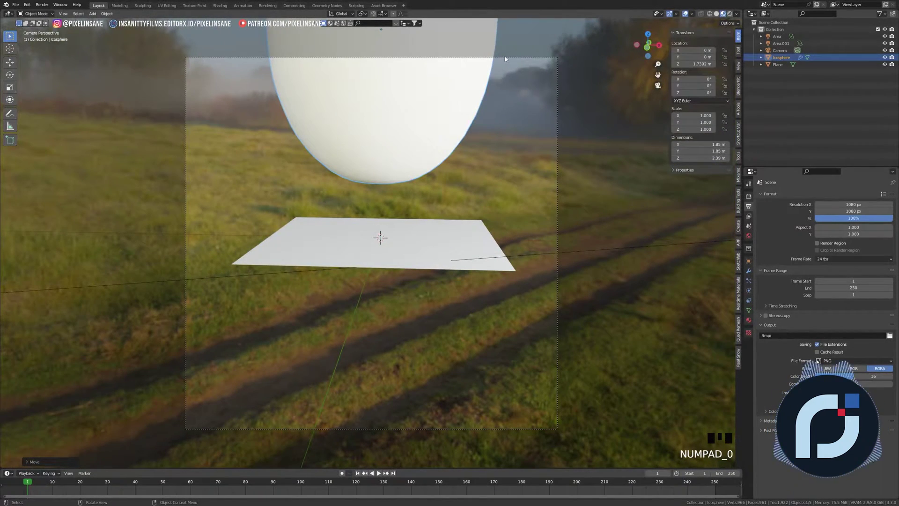
{"action": "left_click", "coordinate": [506, 58]}
{"action": "key", "text": "g"}
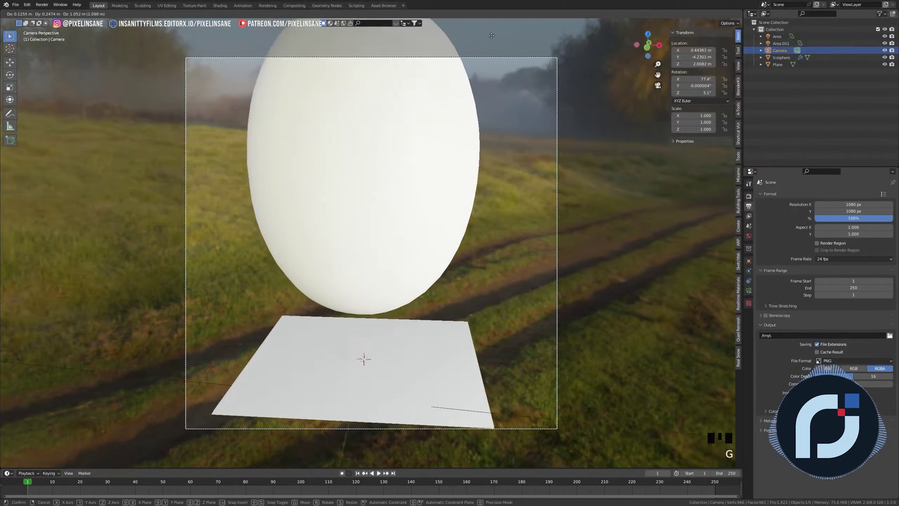
{"action": "left_click", "coordinate": [474, 458]}
{"action": "key", "text": "g"}
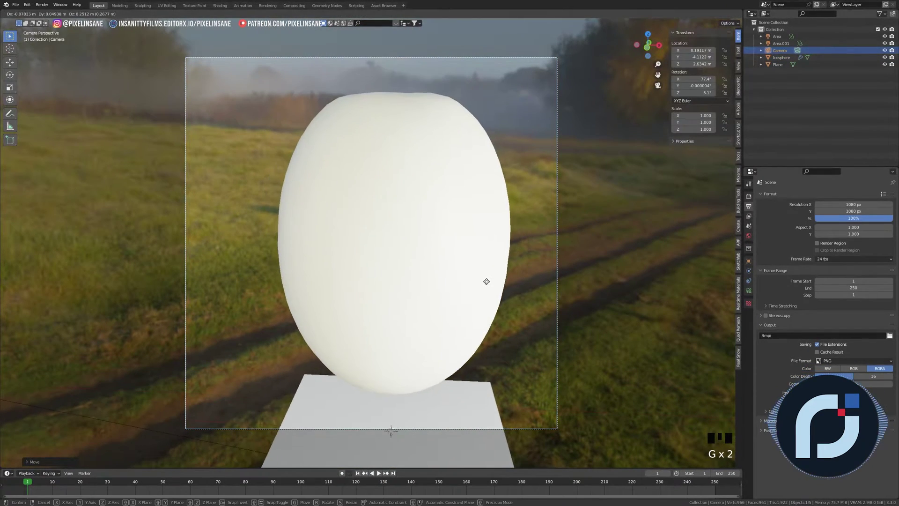
{"action": "left_click", "coordinate": [485, 295]}
Extrude the plane's back edge upward along Z by about 1.76 m to form a backdrop wall
{"action": "middle_click_drag", "start_coordinate": [485, 295], "coordinate": [409, 295]}
{"action": "left_click", "coordinate": [387, 322]}
{"action": "key", "text": "Tab"}
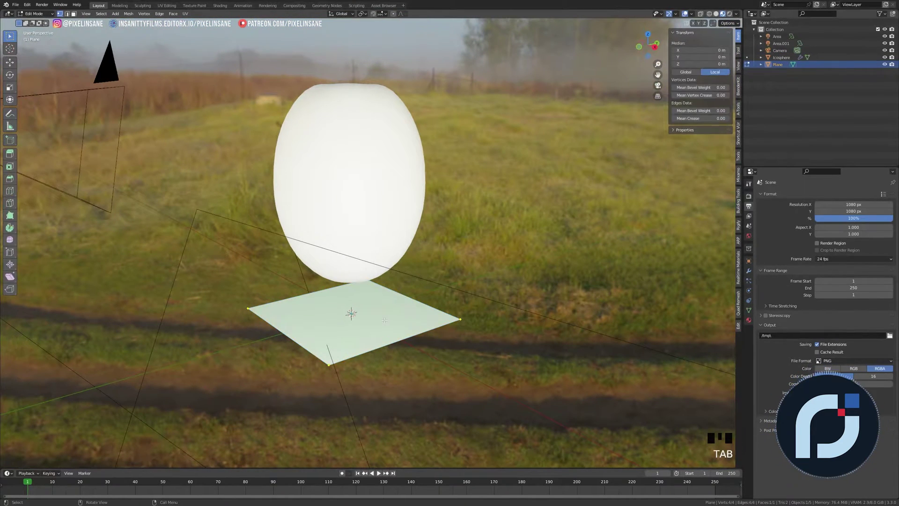
{"action": "left_click", "coordinate": [423, 301]}
{"action": "key", "text": "2"}
{"action": "left_click", "coordinate": [423, 304]}
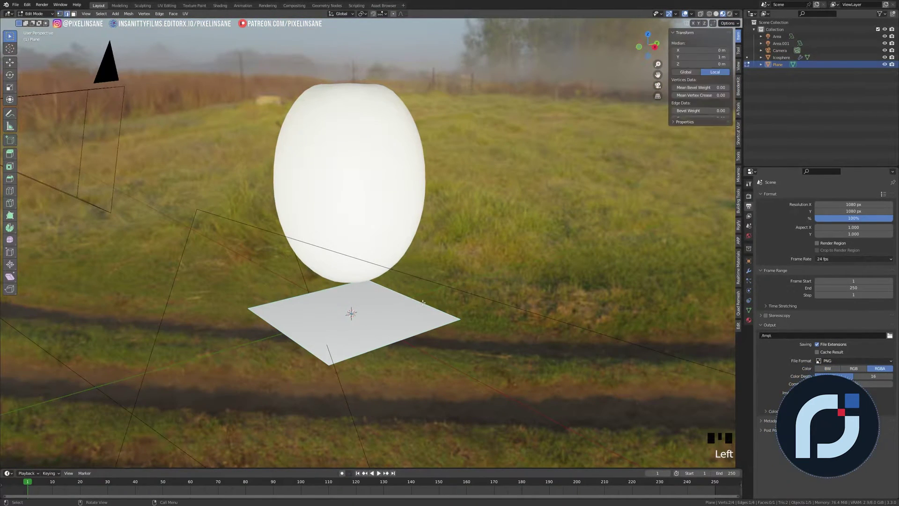
{"action": "key", "text": "e"}
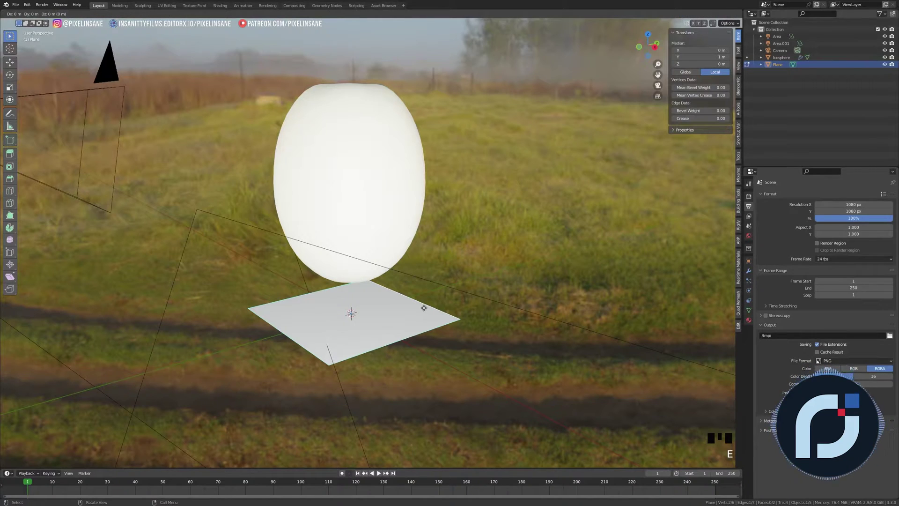
{"action": "key", "text": "z"}
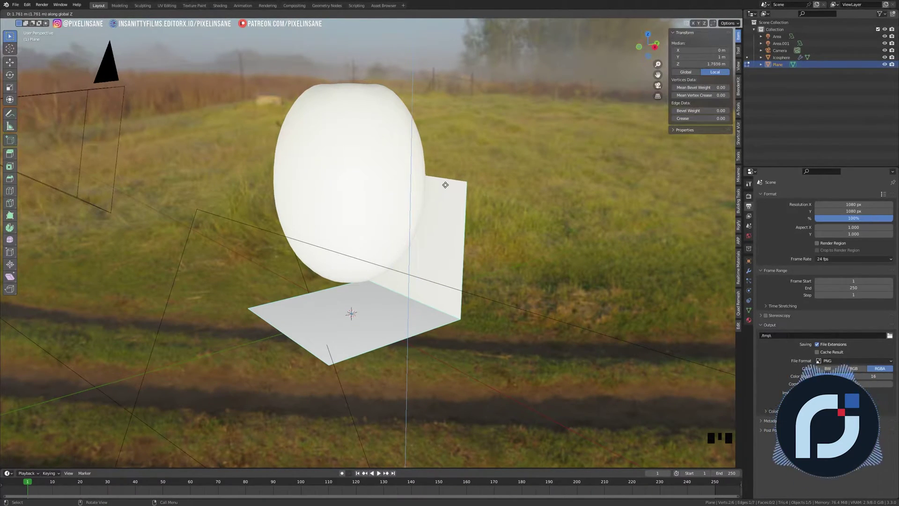
{"action": "left_click", "coordinate": [445, 186]}
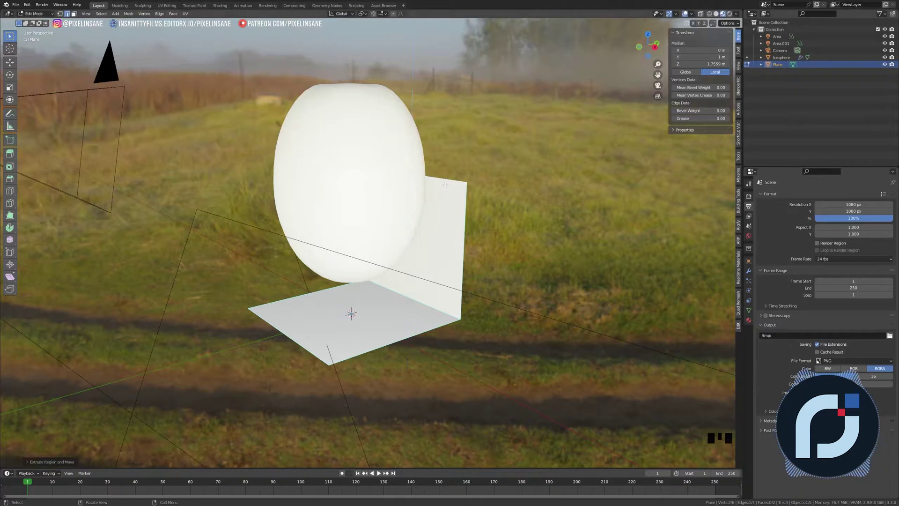
Bevel the fold edge between floor and wall about 0.78 m wide with 15 segments
{"action": "left_click", "coordinate": [433, 307]}
{"action": "scroll", "coordinate": [433, 308], "scroll_direction": "up", "scroll_amount": 1}
{"action": "key", "text": "ctrl+b"}
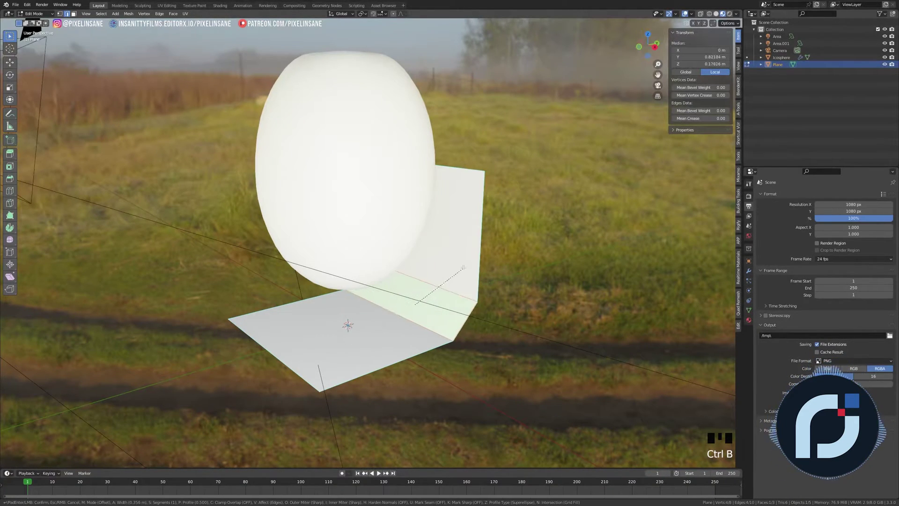
{"action": "scroll", "coordinate": [464, 267], "scroll_direction": "up", "scroll_amount": 6}
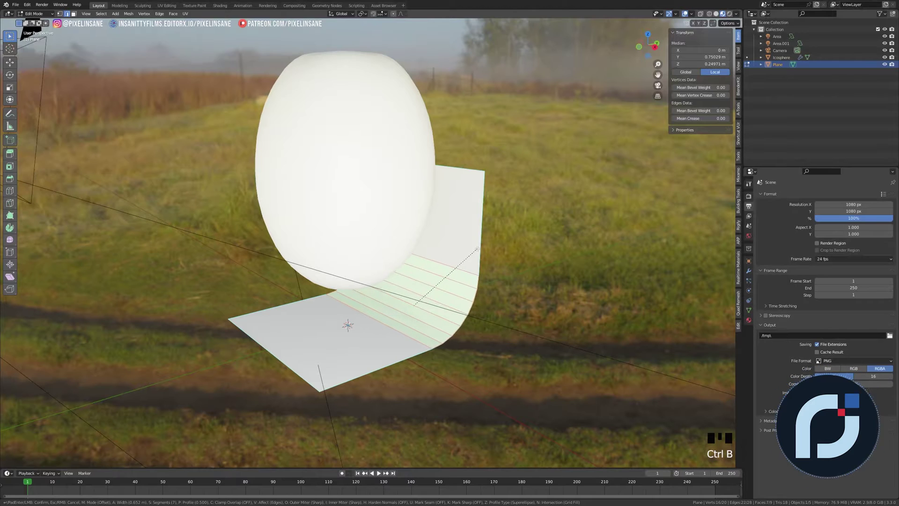
{"action": "scroll", "coordinate": [479, 246], "scroll_direction": "up", "scroll_amount": 8}
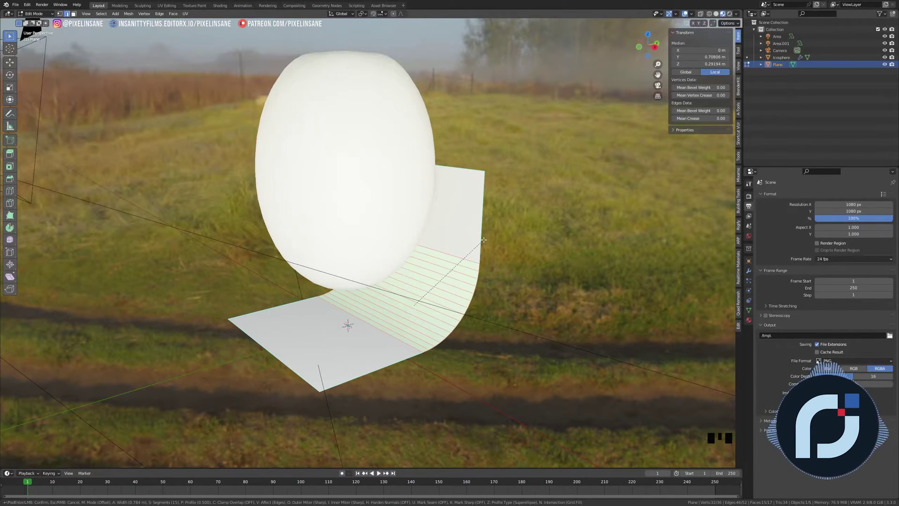
{"action": "left_click", "coordinate": [483, 240]}
Return the backdrop plane to Object Mode and shade it smooth
{"action": "key", "text": "Tab"}
{"action": "mouse_move", "coordinate": [443, 257]}
{"action": "middle_mouse_down"}
{"action": "mouse_move", "coordinate": [425, 256]}
{"action": "mouse_move", "coordinate": [436, 253]}
{"action": "middle_mouse_up"}
{"action": "right_click", "coordinate": [439, 251]}
{"action": "right_click", "coordinate": [439, 250]}
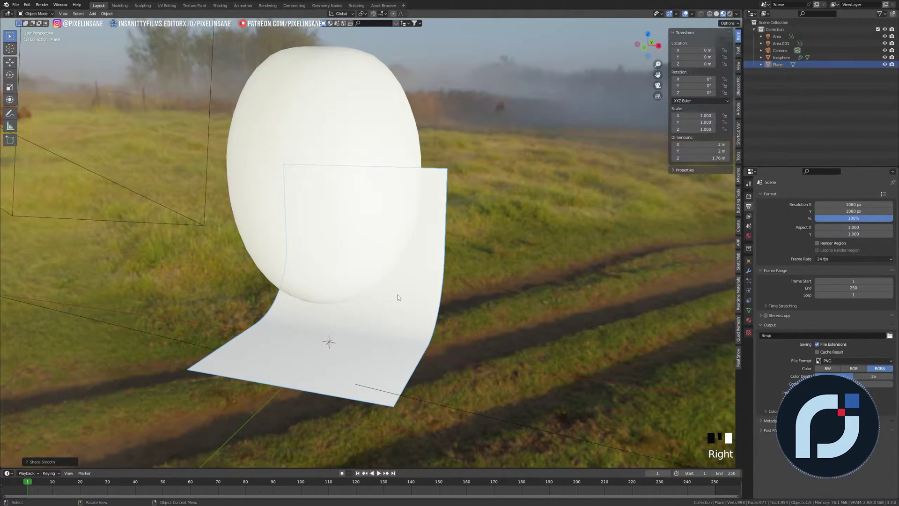
Widen the backdrop along X to a scale of about 2.69 so it spans the camera frame
{"action": "key", "text": "KP_0"}
{"action": "key", "text": "s"}
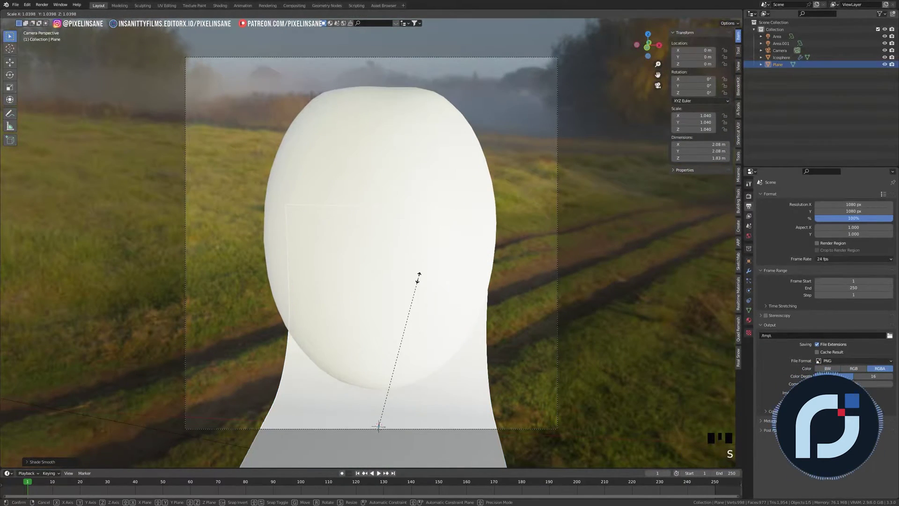
{"action": "key", "text": "x"}
{"action": "left_click", "coordinate": [607, 329]}
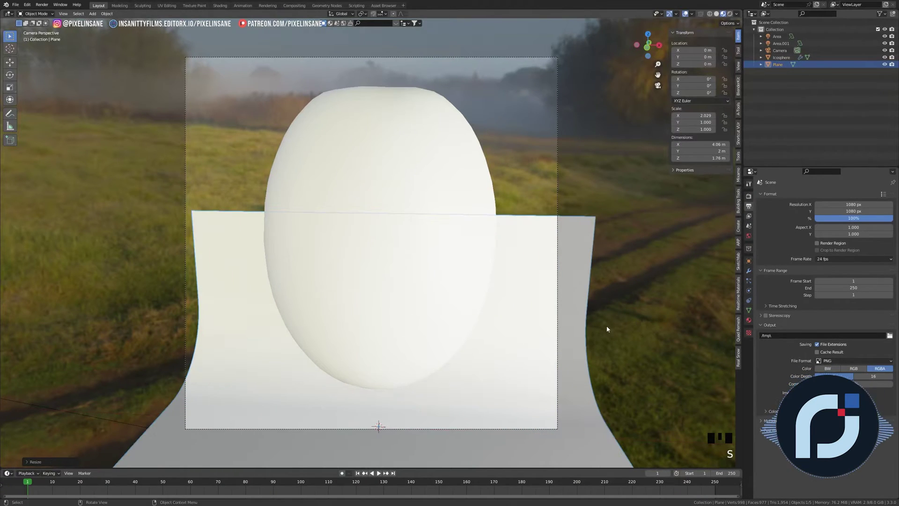
{"action": "key", "text": "s"}
{"action": "key", "text": "x"}
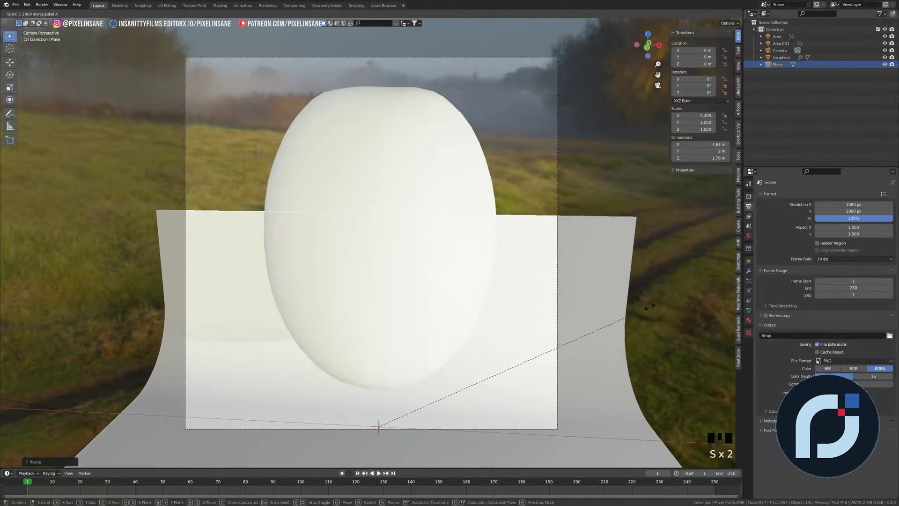
{"action": "left_click", "coordinate": [689, 389]}
Move the backdrop plane back along Y by about 0.62 m, away from the grape
{"action": "key", "text": "KP_3"}
{"action": "key", "text": "shift+z"}
{"action": "key", "text": "g"}
{"action": "key", "text": "g"}
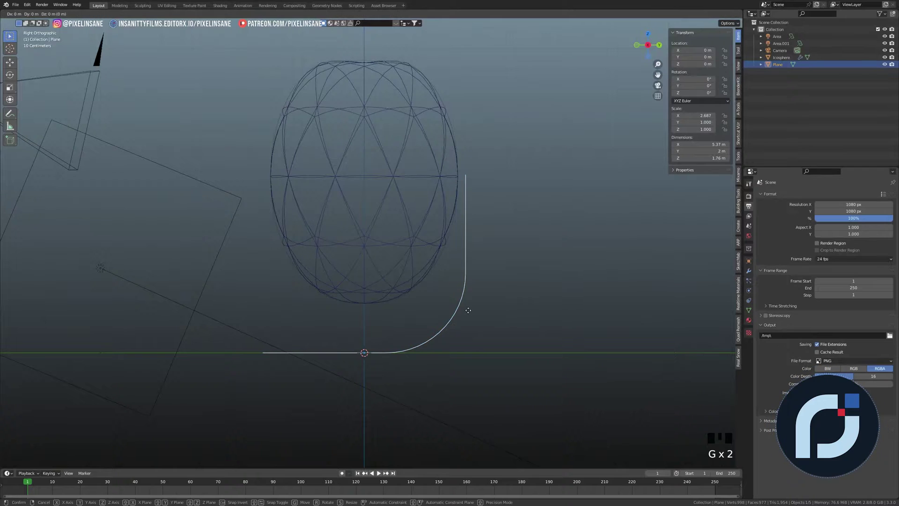
{"action": "key", "text": "y"}
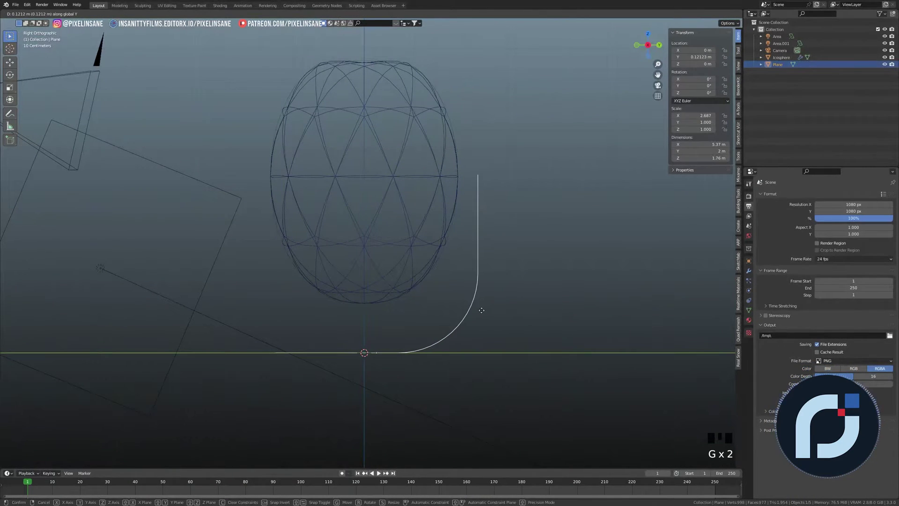
{"action": "left_click", "coordinate": [546, 257]}
{"action": "key", "text": "shift+z"}
Raise the top edge of the backdrop wall along Z to a height of about 3.94 m
{"action": "middle_click_drag", "start_coordinate": [546, 257], "coordinate": [431, 203]}
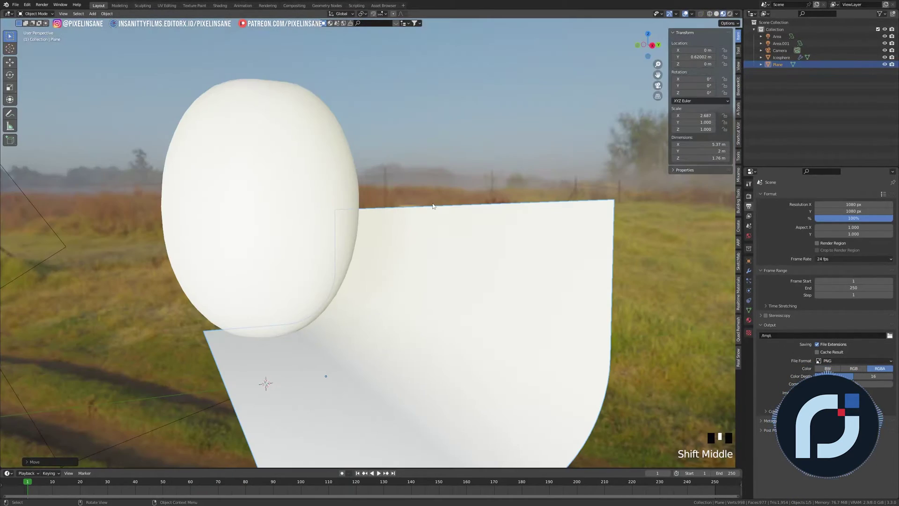
{"action": "key", "text": "Tab"}
{"action": "left_click", "coordinate": [431, 204]}
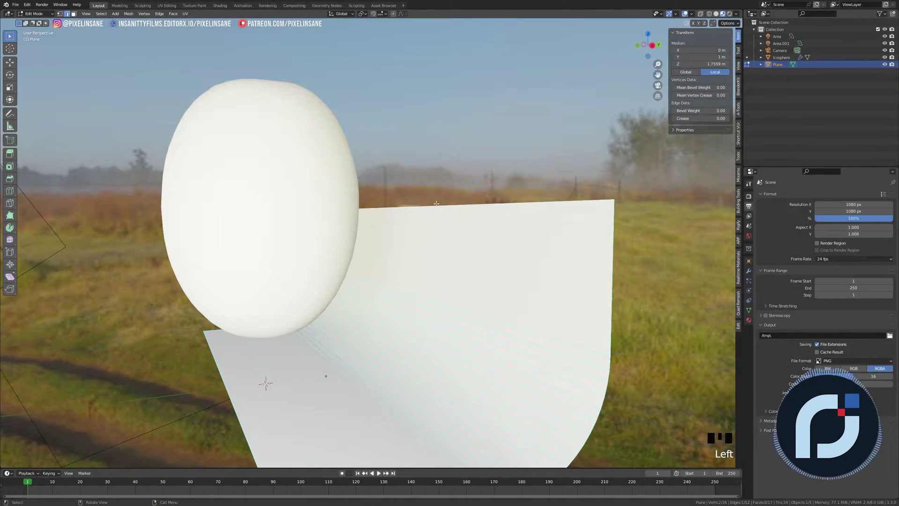
{"action": "key", "text": "g"}
{"action": "key", "text": "z"}
{"action": "left_click", "coordinate": [419, 100]}
{"action": "scroll", "coordinate": [419, 100], "scroll_direction": "down", "scroll_amount": 3}
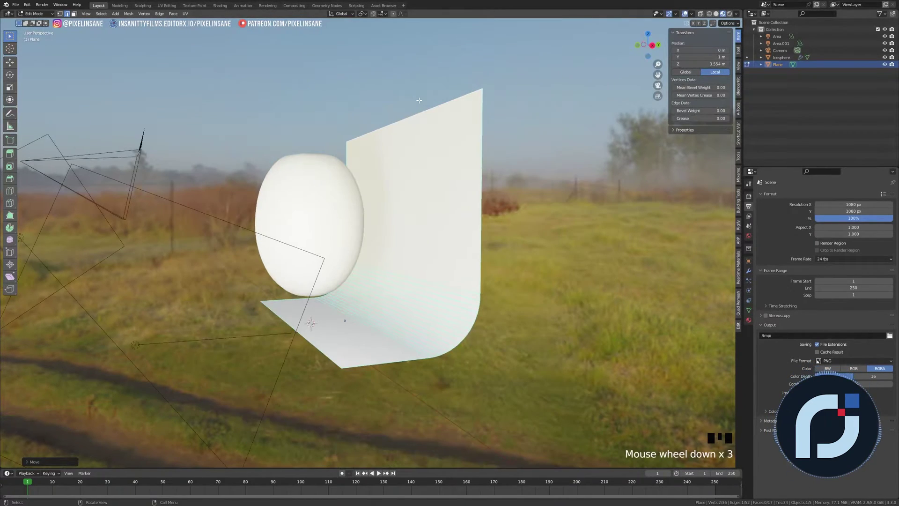
{"action": "key", "text": "g"}
{"action": "left_click", "coordinate": [421, 78]}
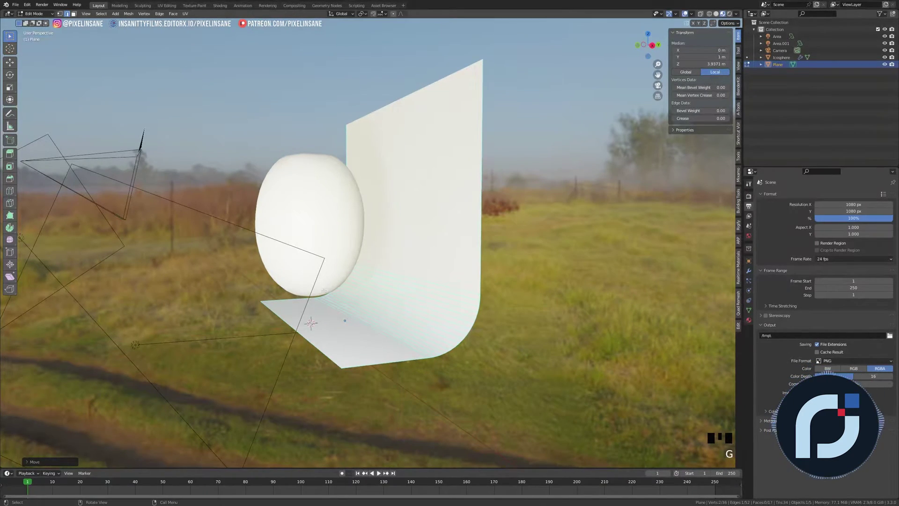
Extend the floor's front edge along Y to about -2.58 m and return to Object Mode in camera view
{"action": "left_click", "coordinate": [314, 349]}
{"action": "key", "text": "g"}
{"action": "key", "text": "y"}
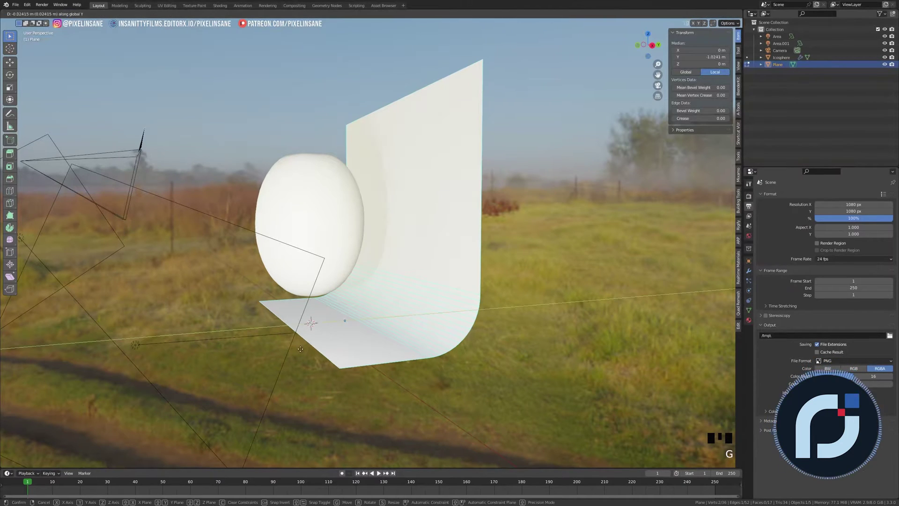
{"action": "left_click", "coordinate": [219, 356]}
{"action": "key", "text": "KP_0"}
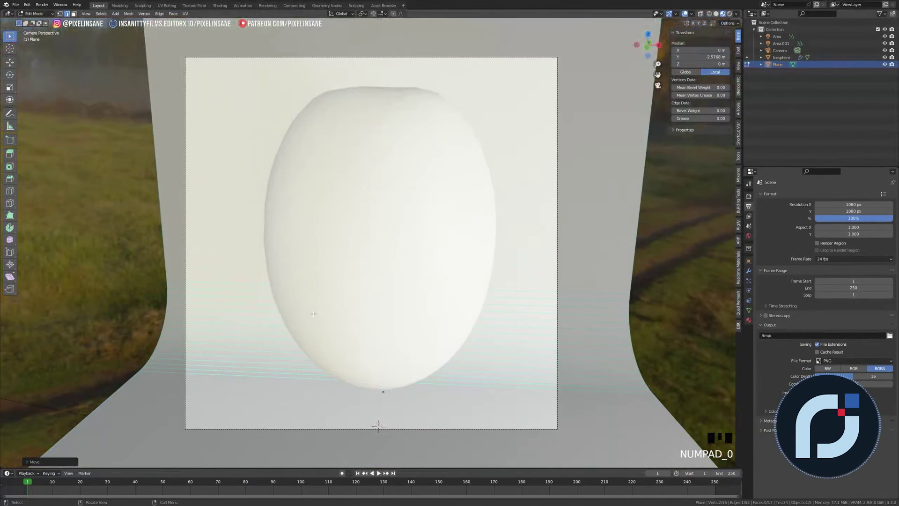
{"action": "key", "text": "Tab"}
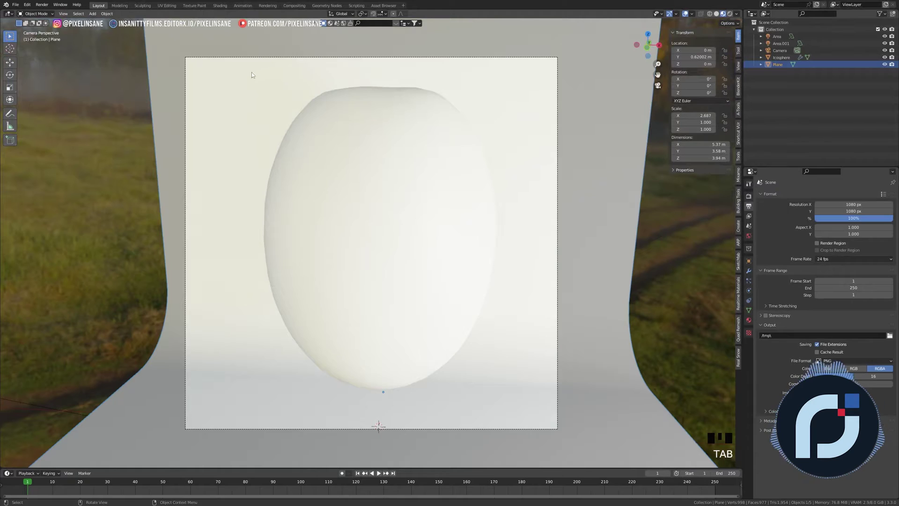
Give the backdrop plane a new material with Diffuse BSDF as its surface shader
{"action": "left_click", "coordinate": [235, 91]}
{"action": "left_click", "coordinate": [749, 320]}
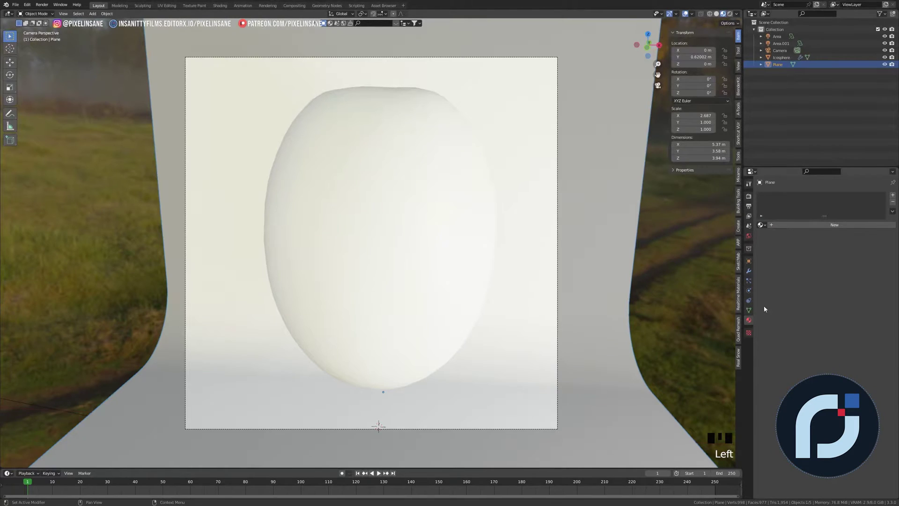
{"action": "left_click", "coordinate": [802, 225]}
{"action": "left_click", "coordinate": [838, 256]}
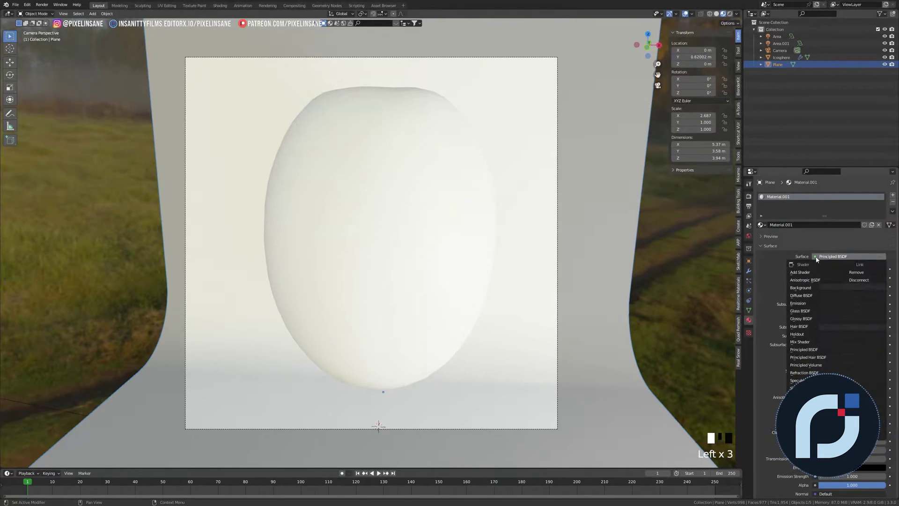
{"action": "left_click", "coordinate": [800, 296]}
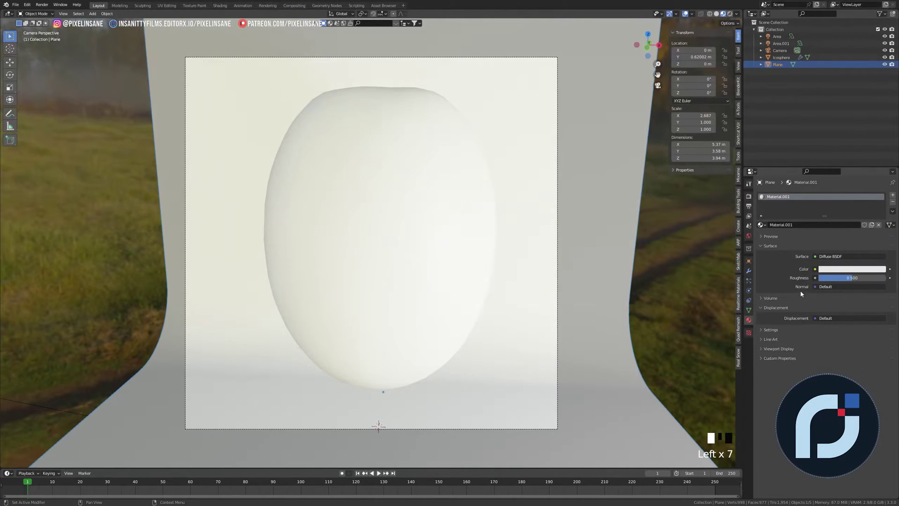
Color the backdrop material dark blue with hue 0.640 and value 0.035, and show the scene in rendered shading
{"action": "left_click", "coordinate": [841, 271]}
{"action": "left_click_drag", "start_coordinate": [855, 184], "coordinate": [864, 178]}
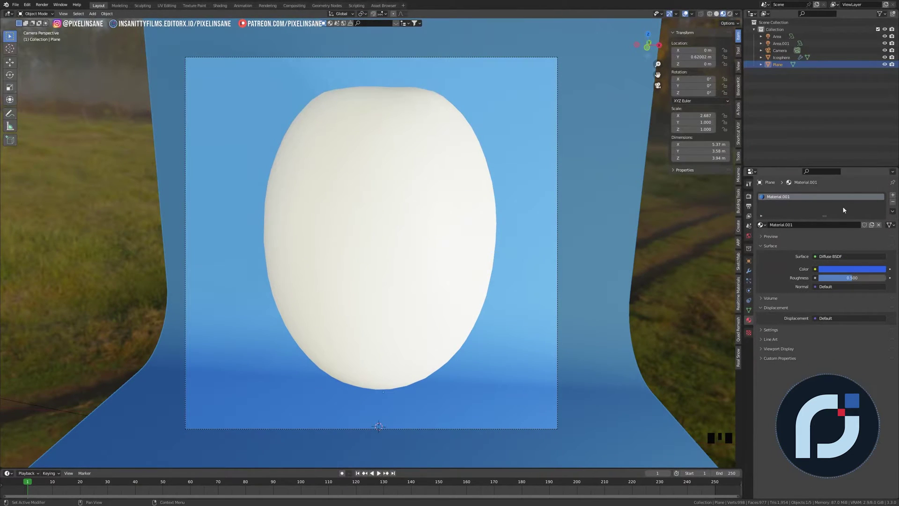
{"action": "left_click", "coordinate": [837, 269]}
{"action": "scroll", "coordinate": [851, 204], "scroll_direction": "down", "scroll_amount": 15}
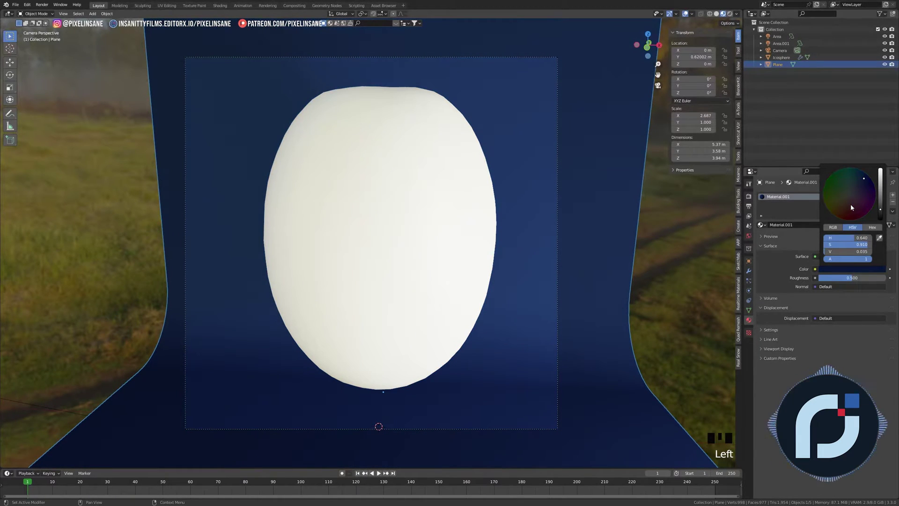
{"action": "left_click", "coordinate": [664, 262]}
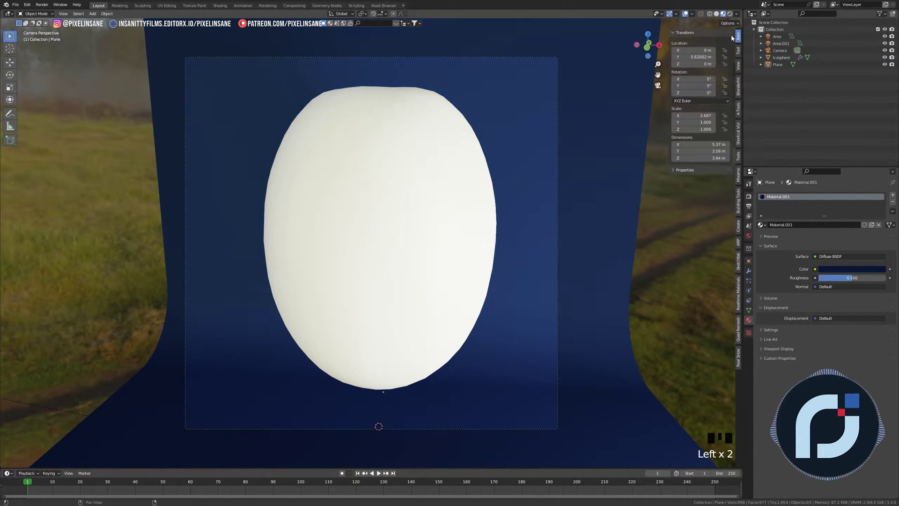
{"action": "left_click", "coordinate": [729, 13]}
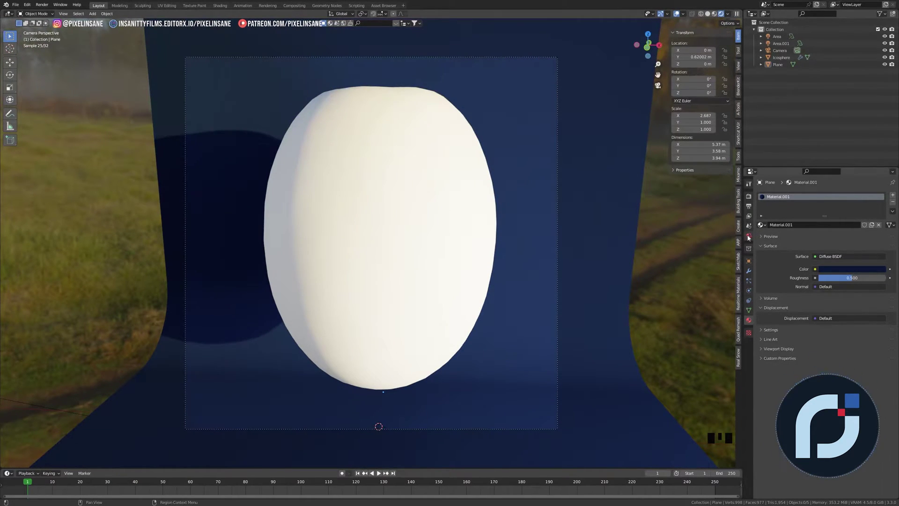
Add Texture Coordinate and Mapping nodes to the HDRI texture in the World shader of the Shading workspace
{"action": "left_click", "coordinate": [220, 5]}
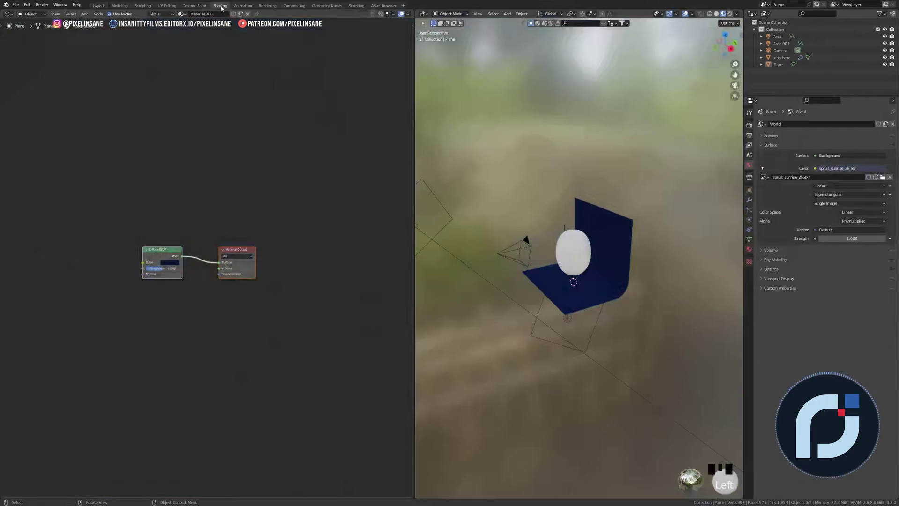
{"action": "scroll", "coordinate": [267, 200], "scroll_direction": "up", "scroll_amount": 3}
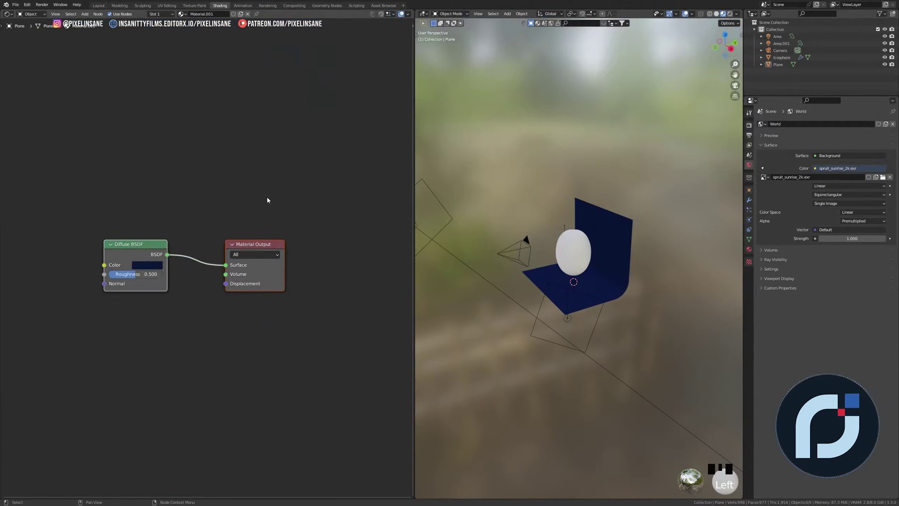
{"action": "left_click", "coordinate": [32, 14]}
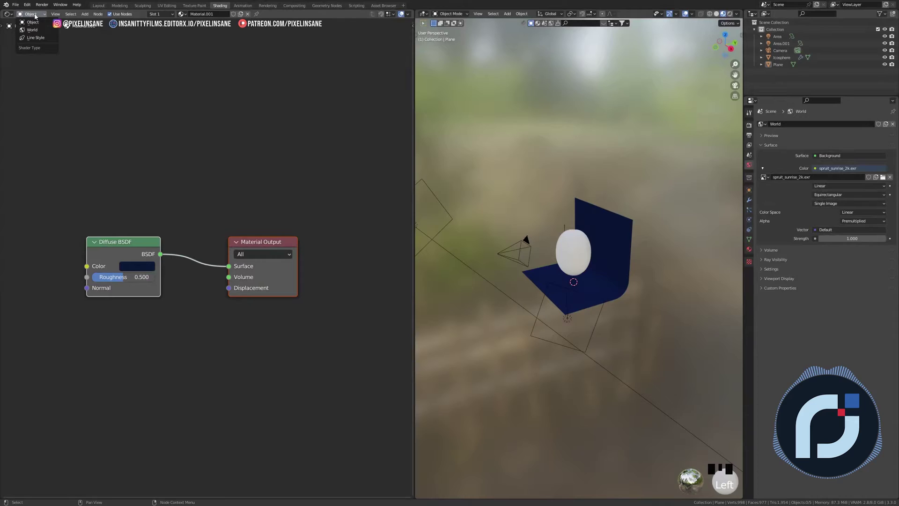
{"action": "left_click", "coordinate": [34, 27]}
{"action": "middle_click_drag", "start_coordinate": [76, 193], "coordinate": [206, 182]}
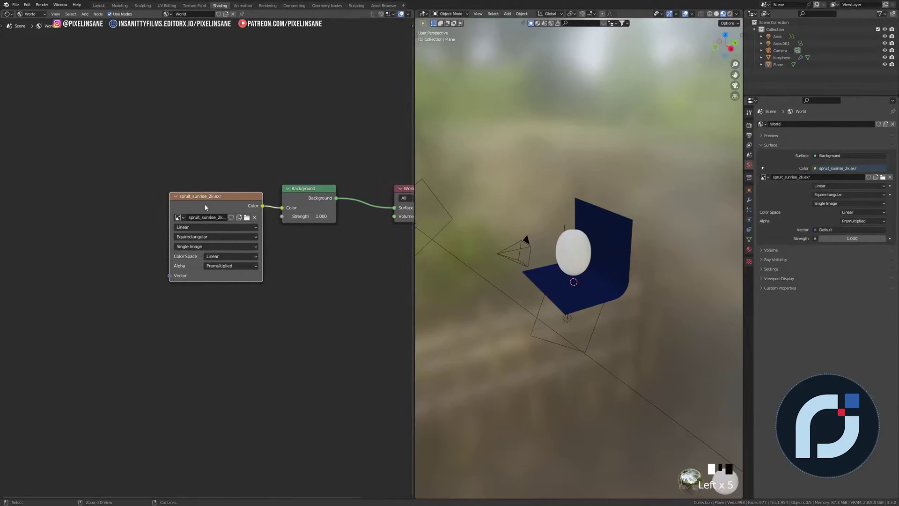
{"action": "key", "text": "ctrl+t"}
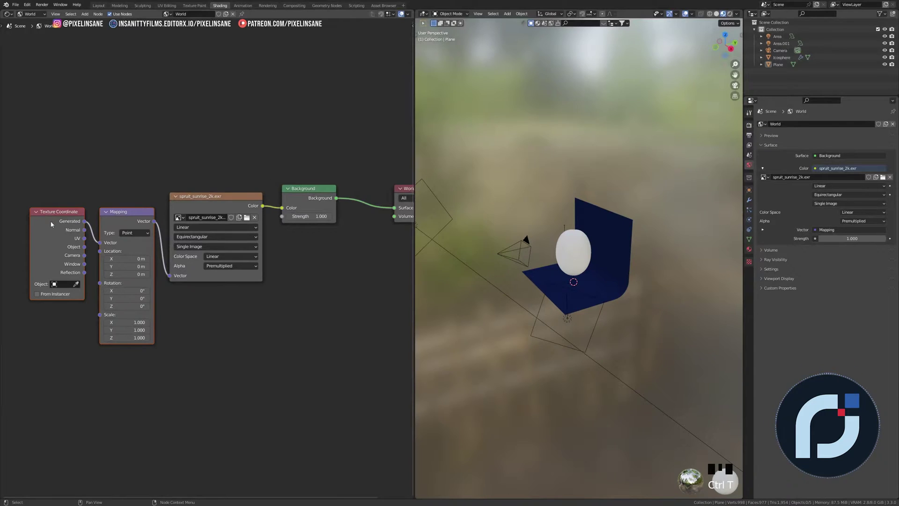
Rotate the HDRI to 181° around Z in its Mapping node, judging the lighting through the camera in rendered shading
{"action": "scroll", "coordinate": [569, 251], "scroll_direction": "up", "scroll_amount": 1}
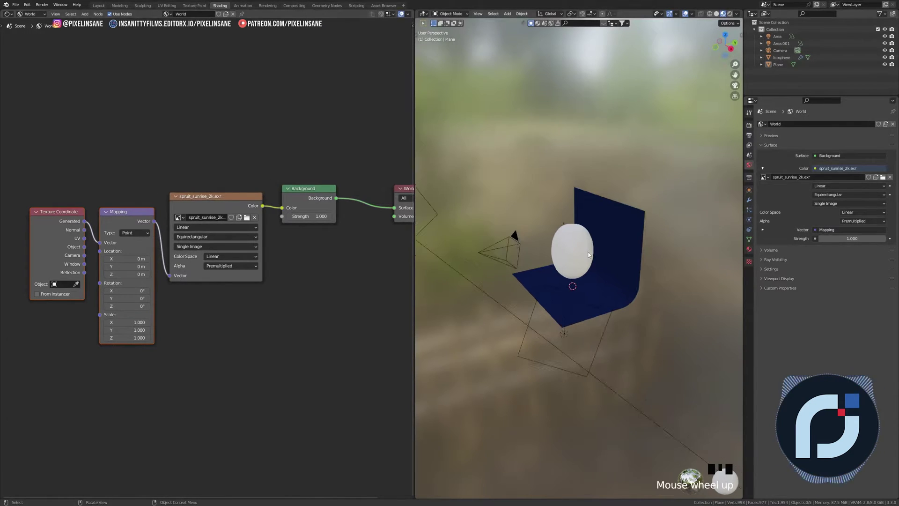
{"action": "key", "text": "KP_0"}
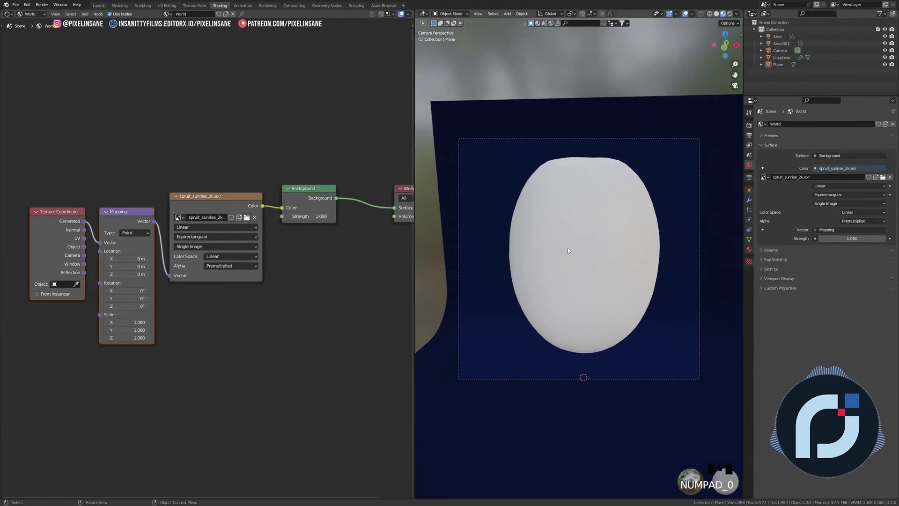
{"action": "left_click", "coordinate": [730, 13]}
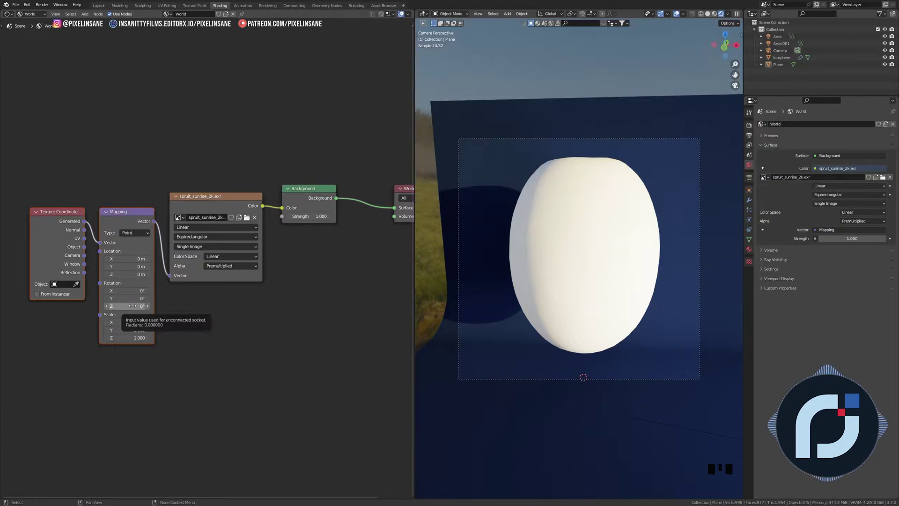
{"action": "left_click_drag", "start_coordinate": [110, 309], "coordinate": [539, 309]}
{"action": "left_click", "coordinate": [98, 5]}
{"action": "key", "text": "KP_0"}
{"action": "key", "text": "KP_0"}
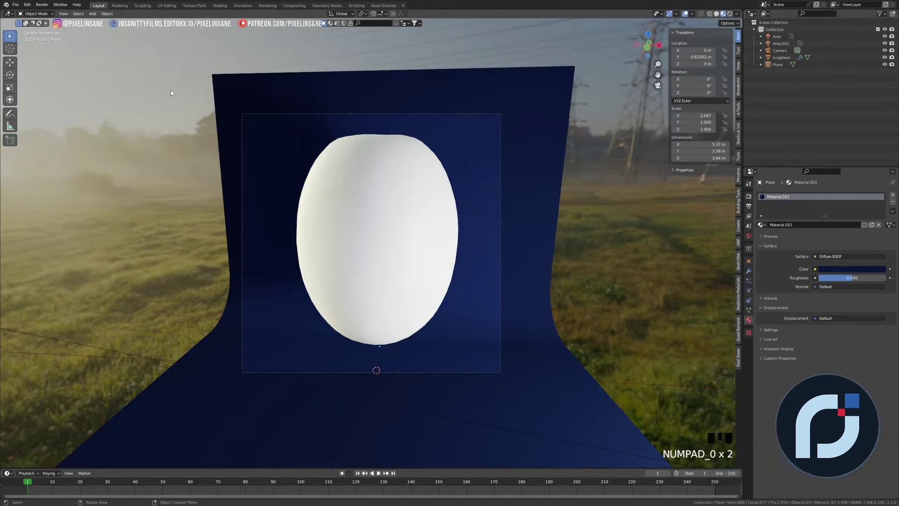
Set the Shading workspace's node editor back to object materials and select the grape
{"action": "left_click", "coordinate": [220, 6]}
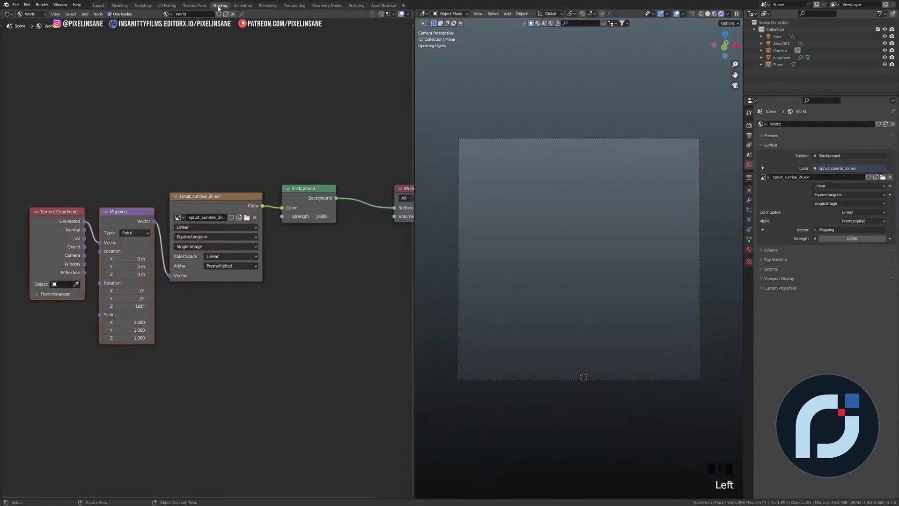
{"action": "left_click", "coordinate": [31, 14]}
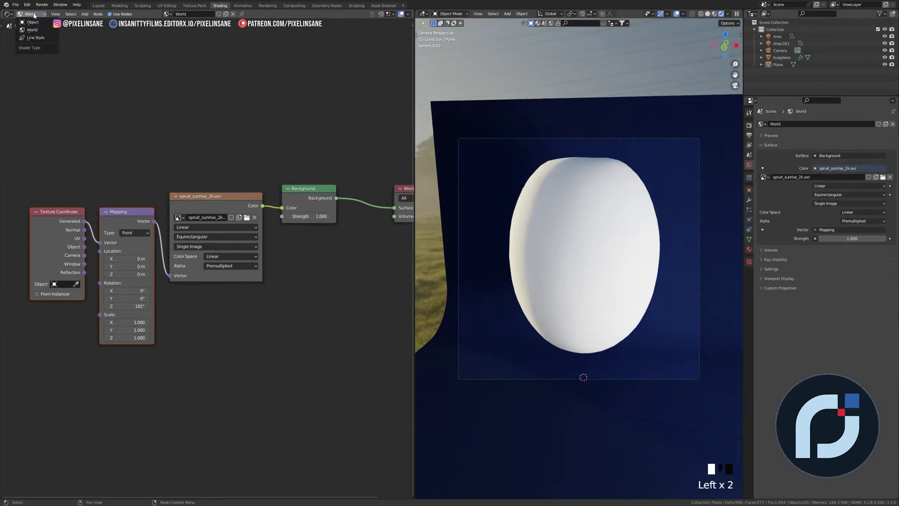
{"action": "left_click", "coordinate": [31, 22]}
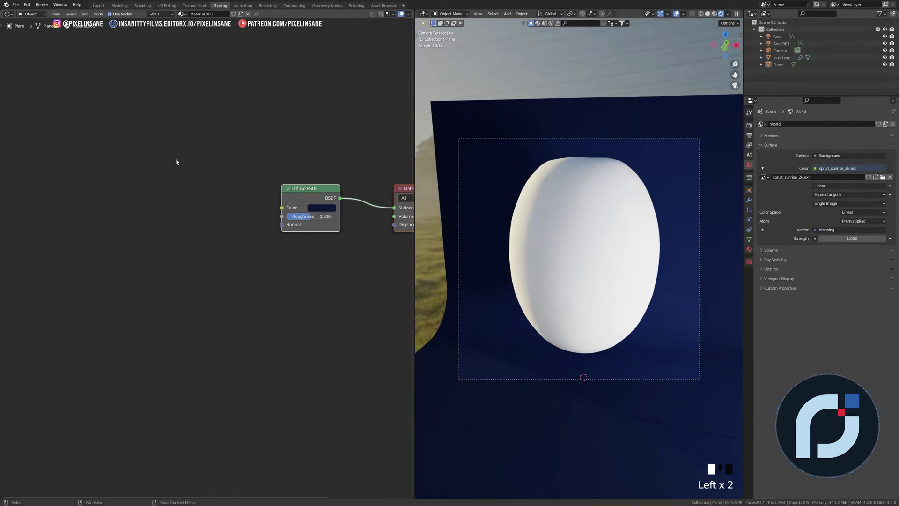
{"action": "scroll", "coordinate": [227, 151], "scroll_direction": "down", "scroll_amount": 3}
{"action": "middle_click_drag", "start_coordinate": [227, 151], "coordinate": [192, 152], "text": "shift"}
{"action": "left_click", "coordinate": [610, 212]}
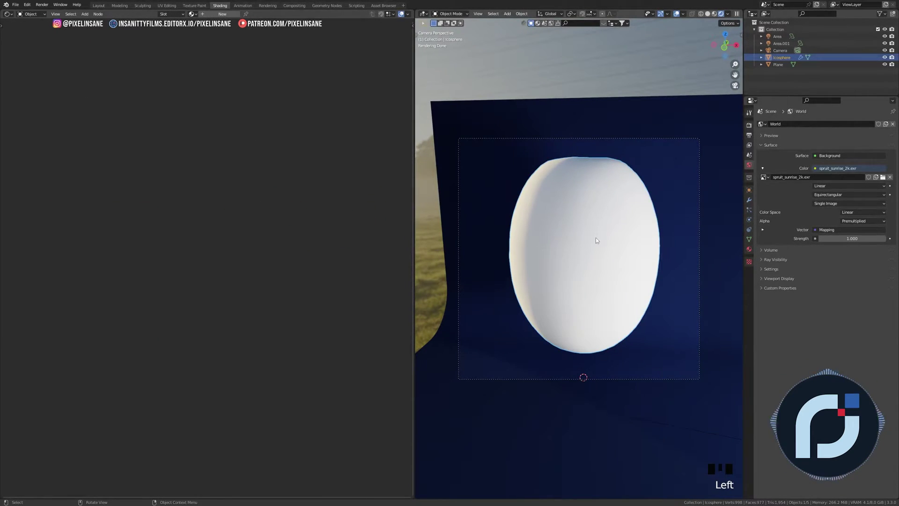
Frame the grape closely through the camera and turn off the viewport overlays
{"action": "scroll", "coordinate": [596, 238], "scroll_direction": "up", "scroll_amount": 2}
{"action": "key", "text": "KP_0"}
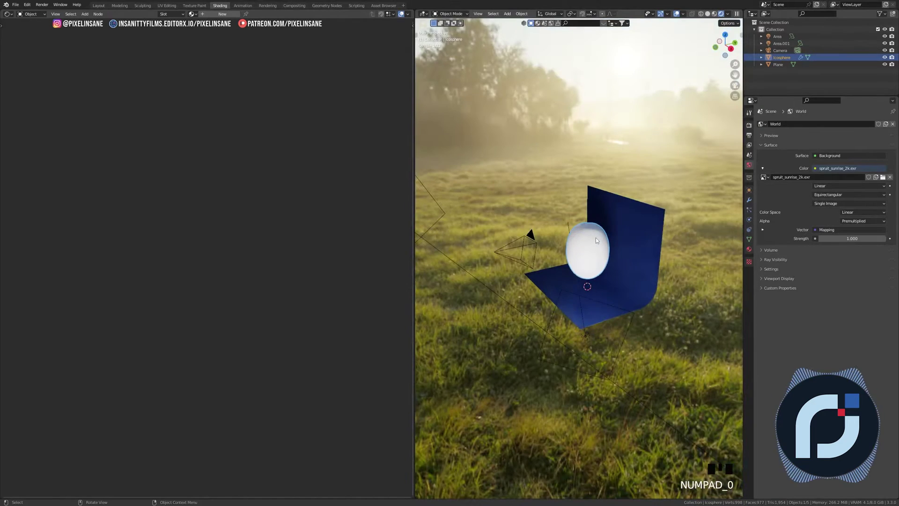
{"action": "key", "text": "KP_0"}
{"action": "scroll", "coordinate": [596, 238], "scroll_direction": "up", "scroll_amount": 2}
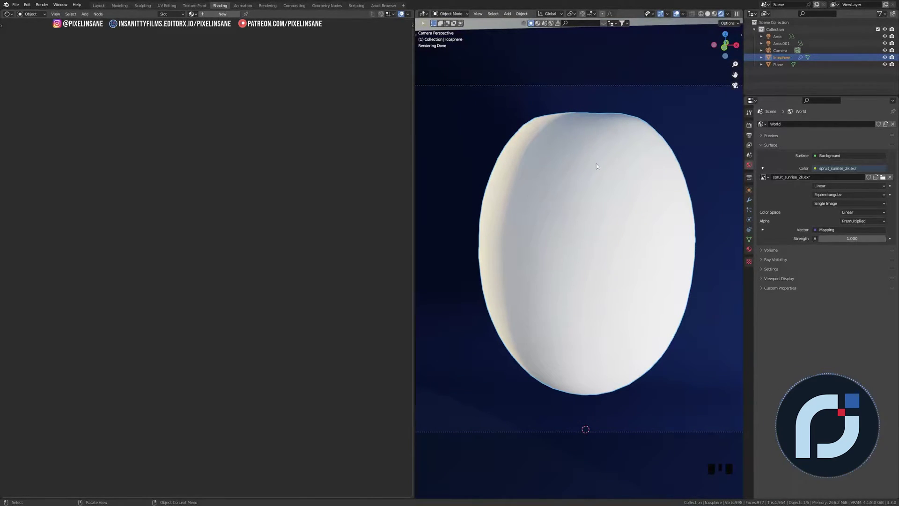
{"action": "key", "text": "z"}
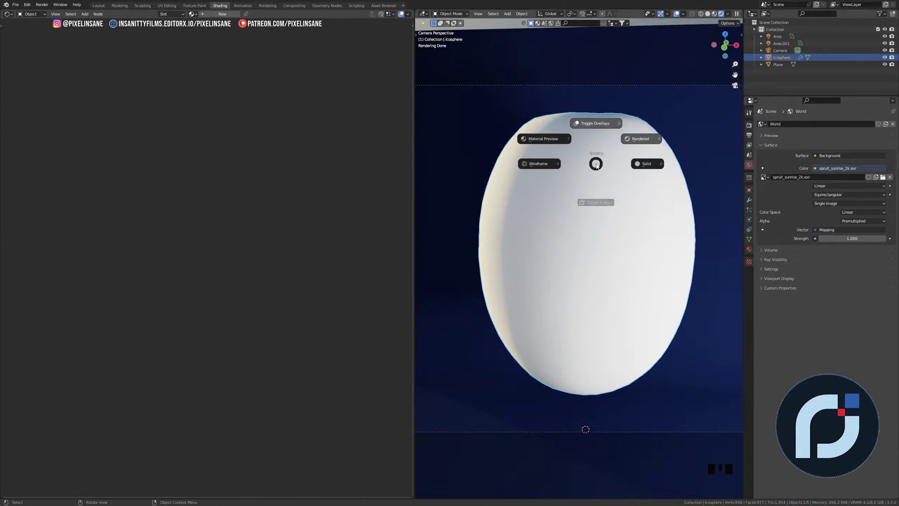
{"action": "left_click", "coordinate": [605, 124]}
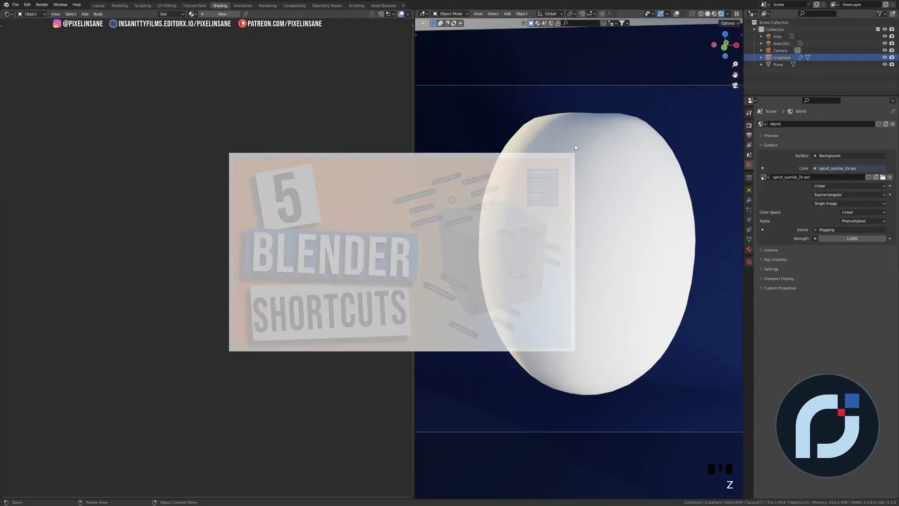
{"action": "left_click", "coordinate": [550, 150]}
{"action": "left_click", "coordinate": [574, 146]}
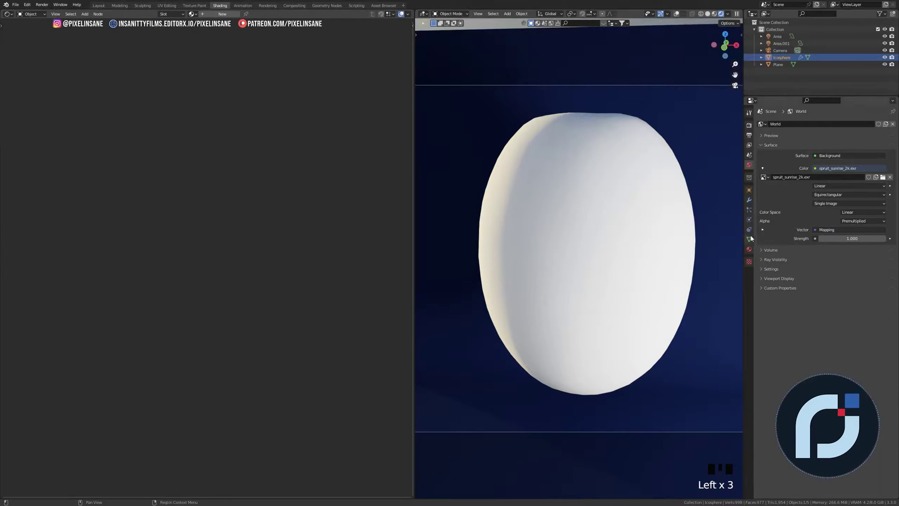
Set the camera's Passepartout opacity to 1.000 in its viewport display settings
{"action": "left_click", "coordinate": [780, 50]}
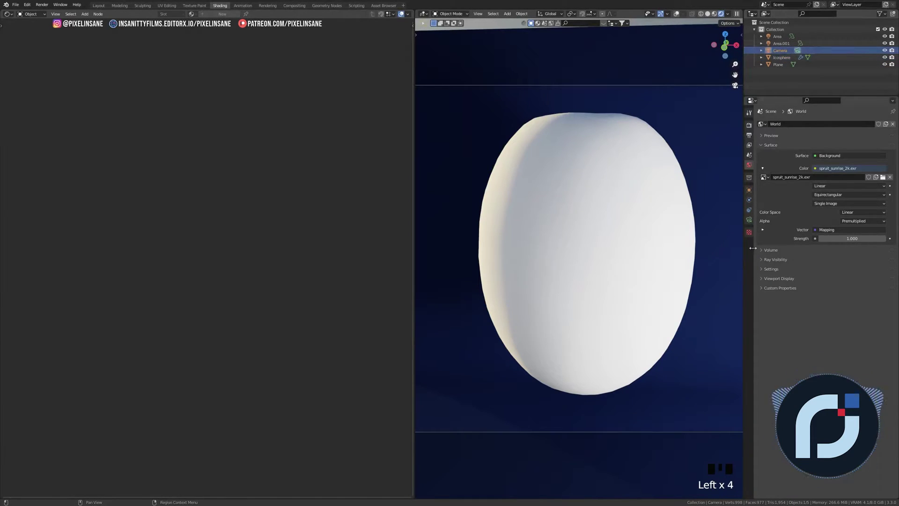
{"action": "left_click", "coordinate": [749, 220]}
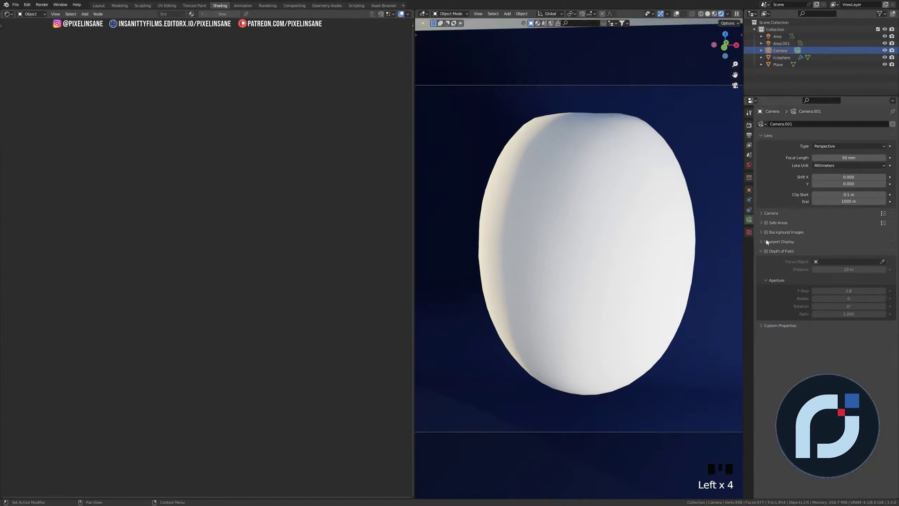
{"action": "left_click", "coordinate": [763, 242]}
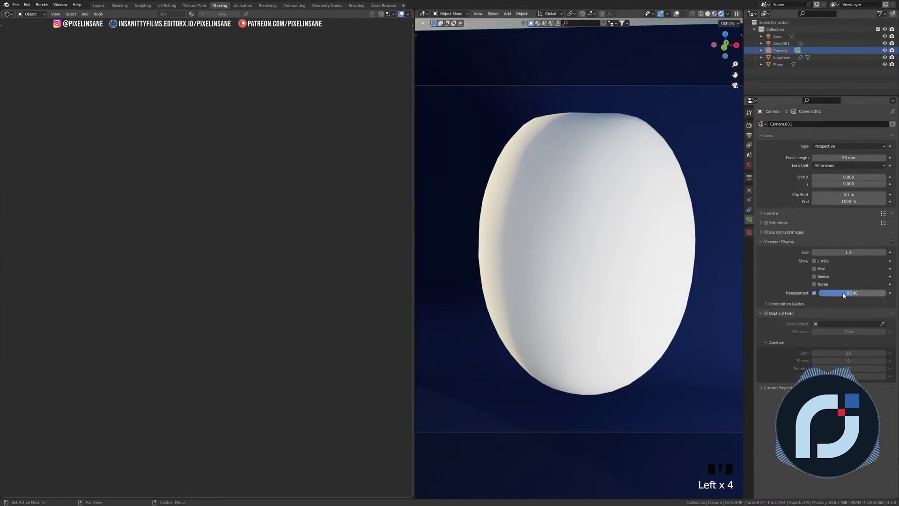
{"action": "left_click_drag", "start_coordinate": [852, 293], "coordinate": [886, 293]}
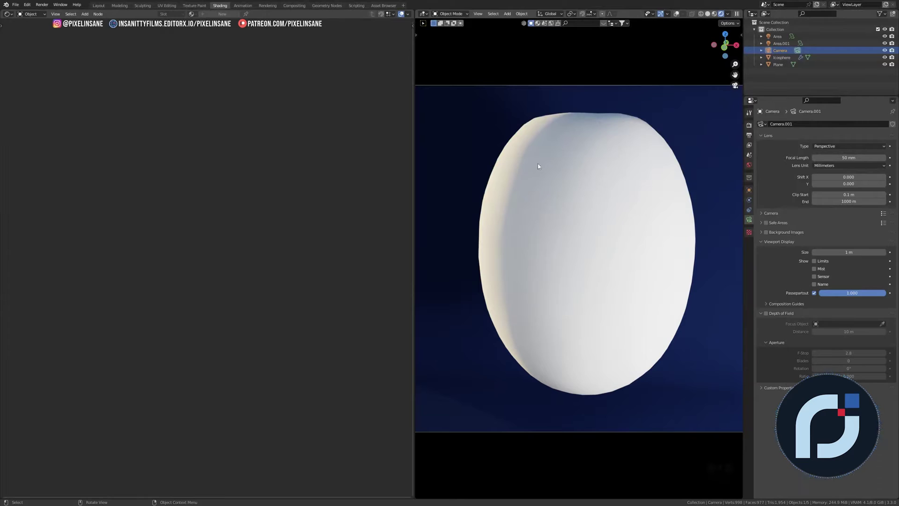
Give the grape a new material named grape and check the green grape reference images
{"action": "left_click", "coordinate": [563, 146]}
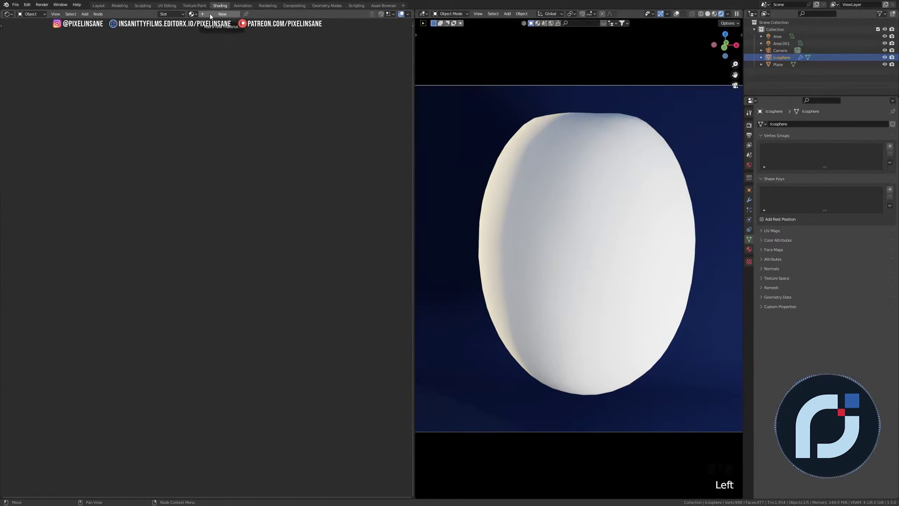
{"action": "left_click", "coordinate": [222, 14]}
{"action": "left_click", "coordinate": [211, 14]}
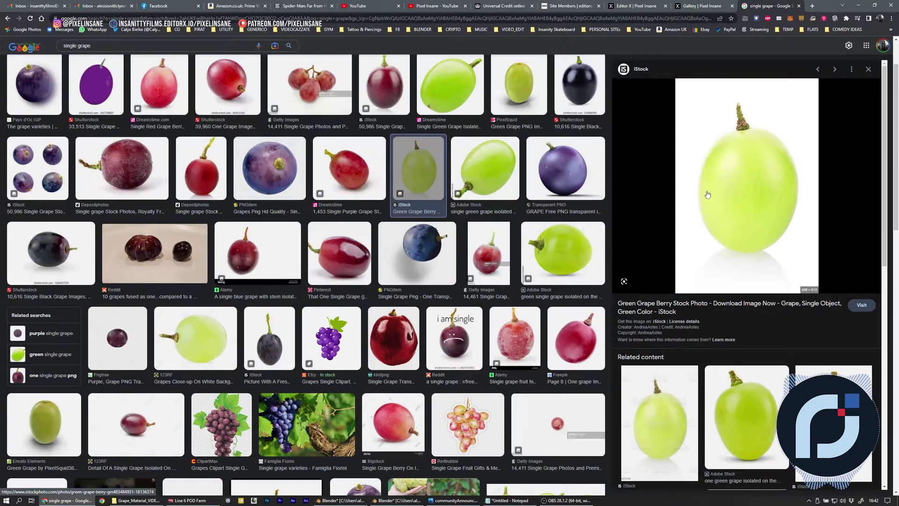
{"action": "left_click", "coordinate": [465, 94]}
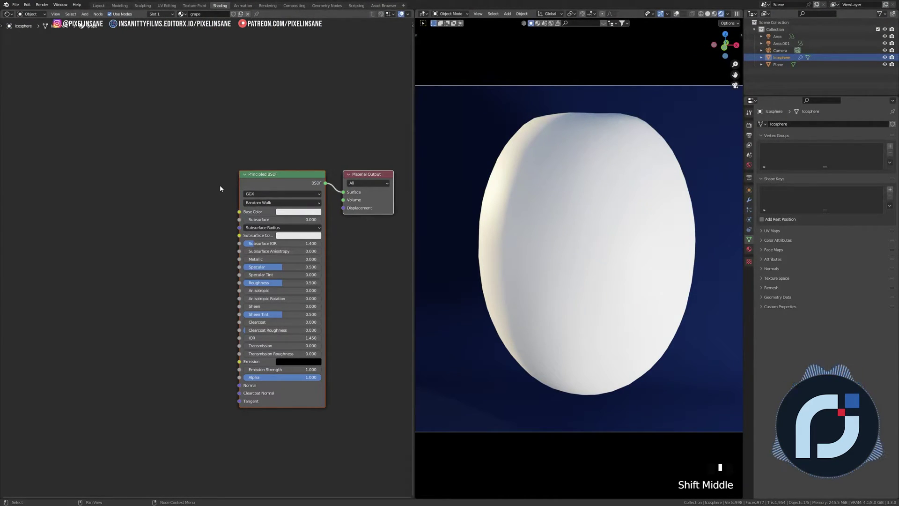
Set the grape material's Principled BSDF Transmission to 0.65 and Alpha to 0.85
{"action": "left_click_drag", "start_coordinate": [261, 346], "coordinate": [282, 350]}
{"action": "left_click", "coordinate": [282, 346]}
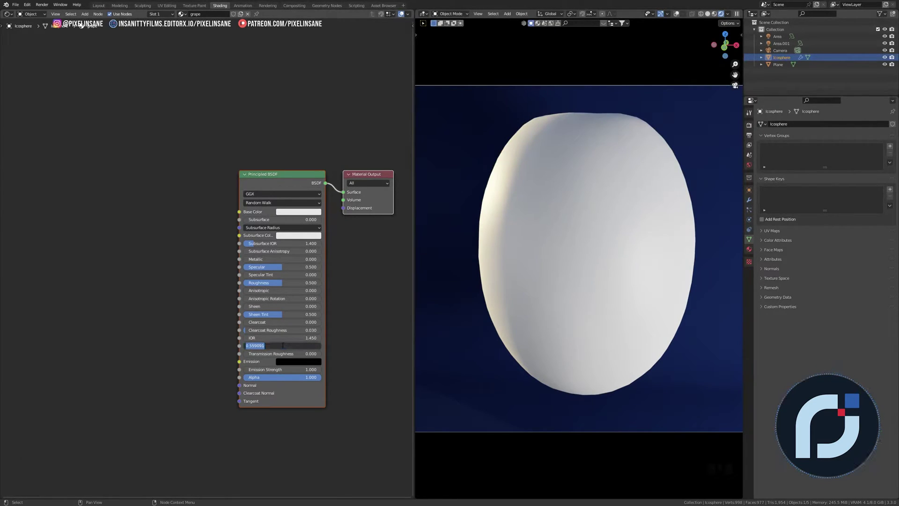
{"action": "type", "text": "0.65"}
{"action": "left_click", "coordinate": [280, 350]}
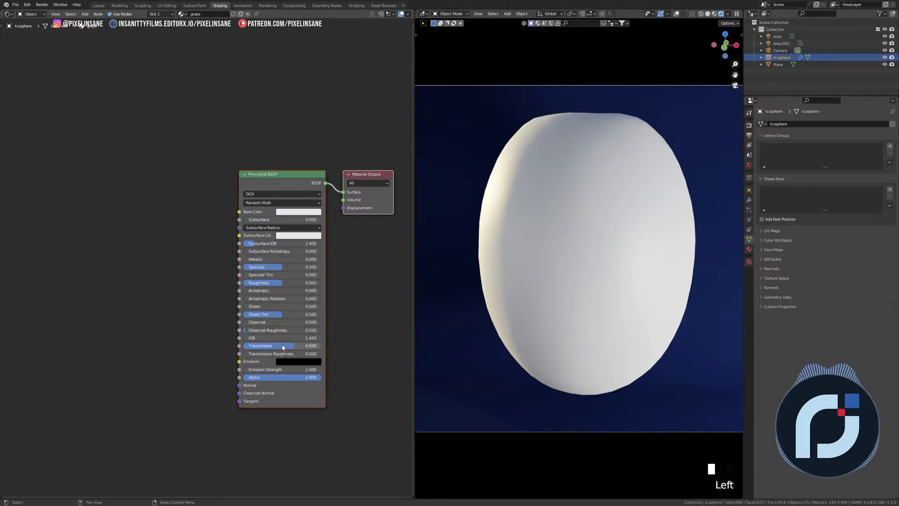
{"action": "left_click", "coordinate": [283, 379]}
{"action": "key", "text": "BackSpace"}
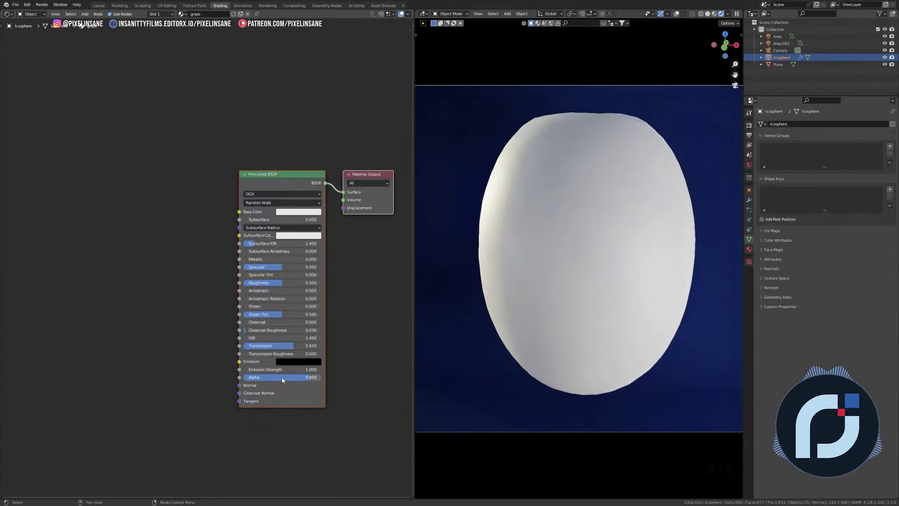
Add a cylinder mesh to the scene and switch the viewport to material preview outside the camera view
{"action": "left_click", "coordinate": [462, 190]}
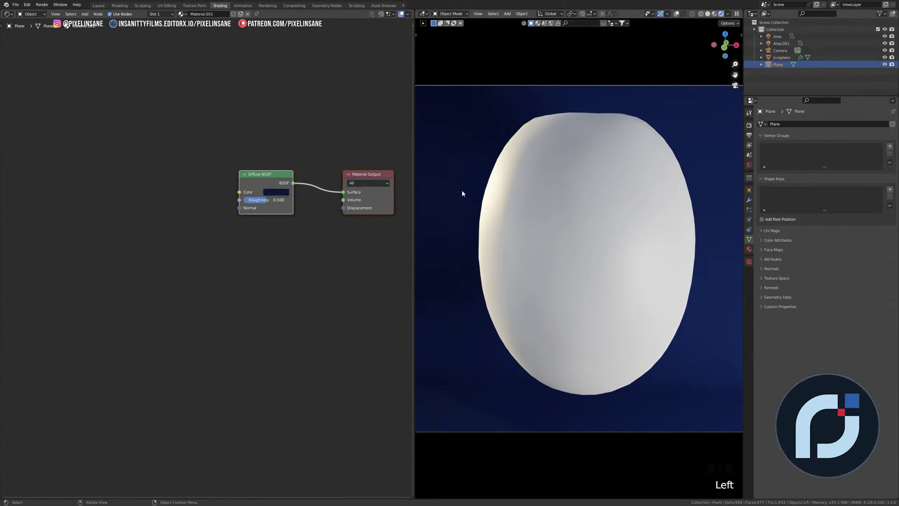
{"action": "key", "text": "shift+a"}
{"action": "mouse_move", "coordinate": [462, 192]}
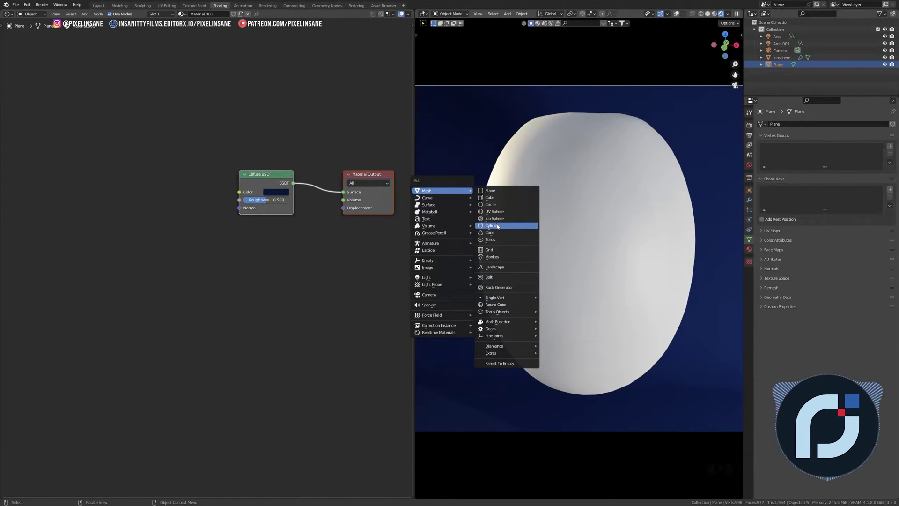
{"action": "left_click", "coordinate": [494, 226]}
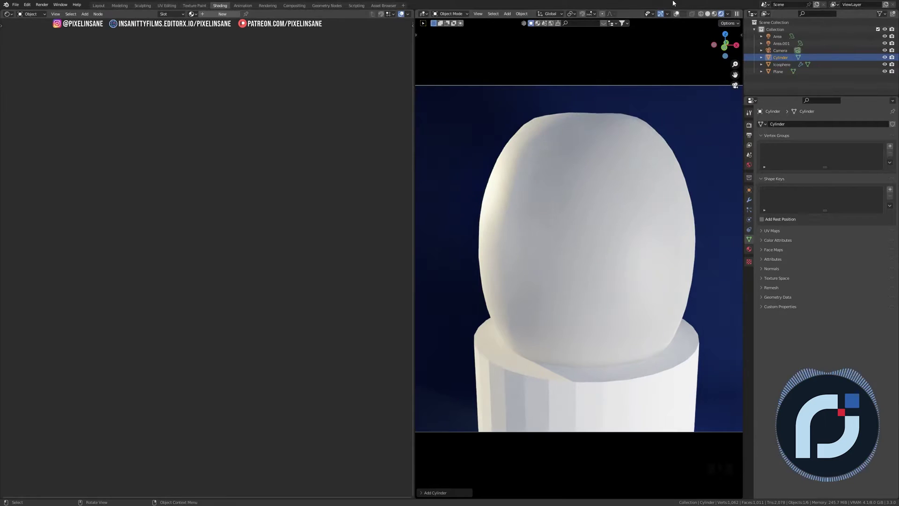
{"action": "left_click", "coordinate": [475, 227]}
{"action": "scroll", "coordinate": [500, 228], "scroll_direction": "down", "scroll_amount": 2}
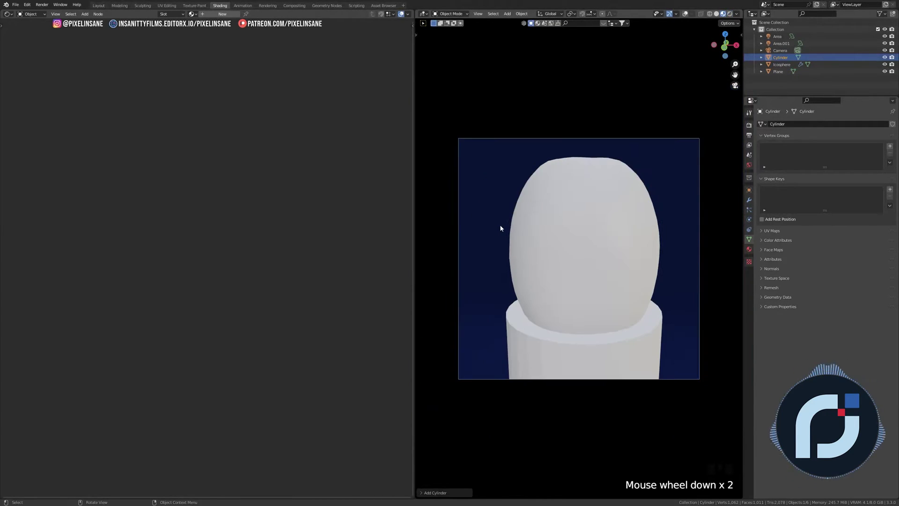
{"action": "scroll", "coordinate": [501, 228], "scroll_direction": "down", "scroll_amount": 2}
{"action": "middle_click_drag", "start_coordinate": [501, 229], "coordinate": [568, 354]}
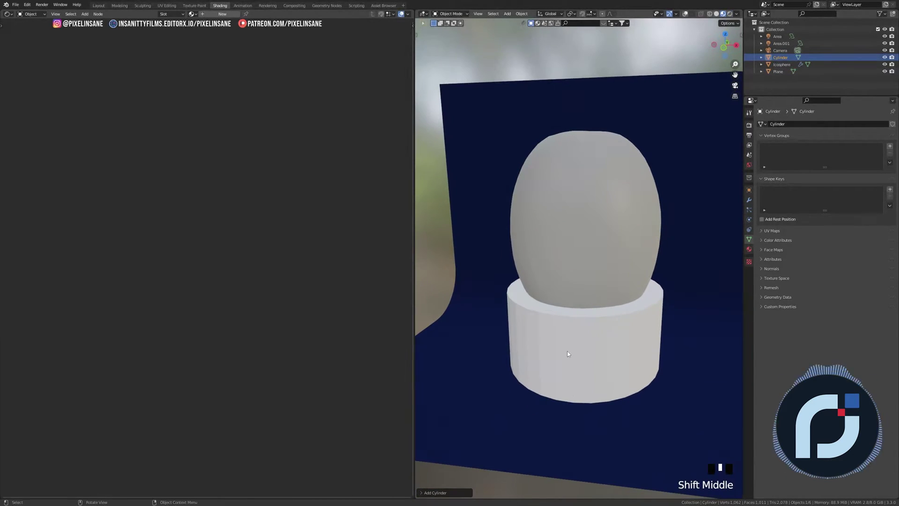
Show the viewport overlays, lay the cylinder on its side along X and scale it down to about 0.38
{"action": "left_click", "coordinate": [577, 330]}
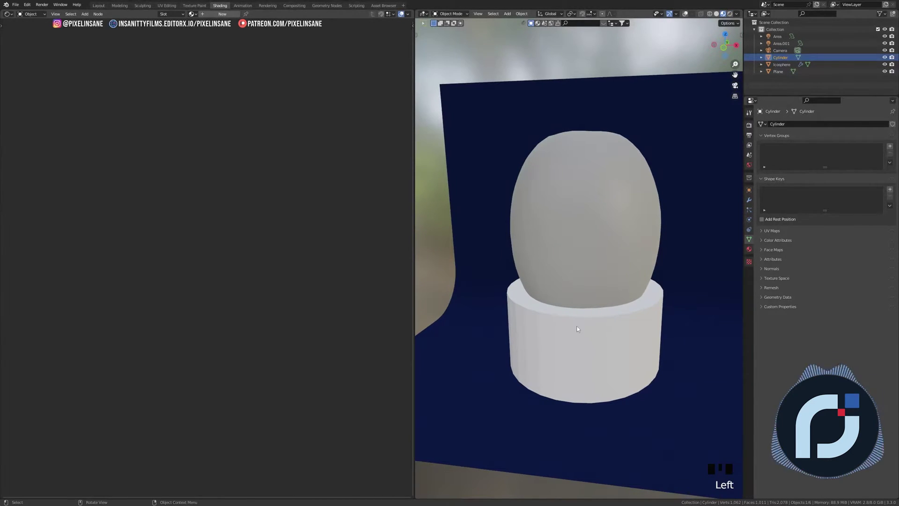
{"action": "left_click", "coordinate": [684, 15]}
{"action": "left_click", "coordinate": [580, 352]}
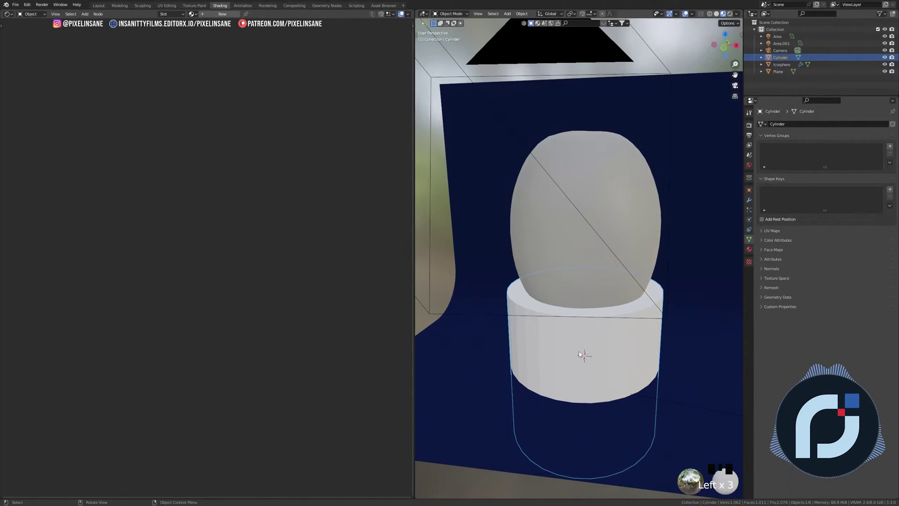
{"action": "key", "text": "r"}
{"action": "left_click", "coordinate": [581, 355]}
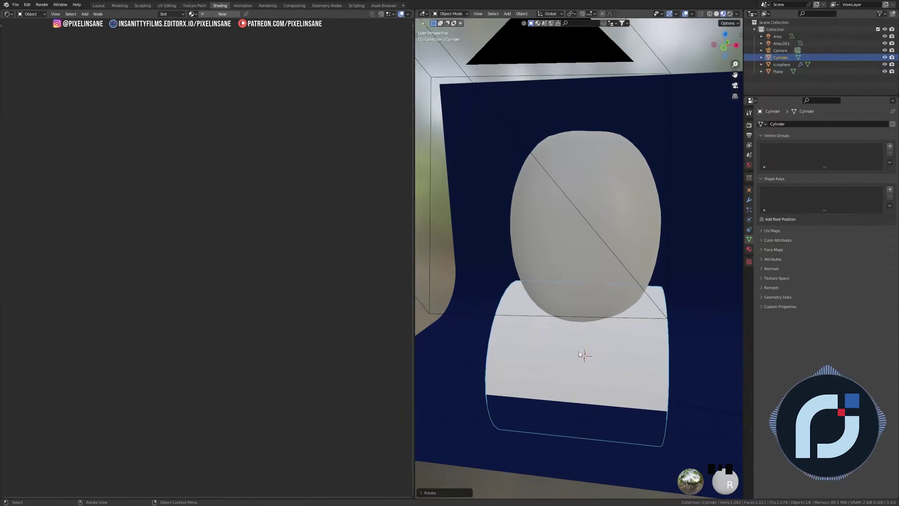
{"action": "key", "text": "s"}
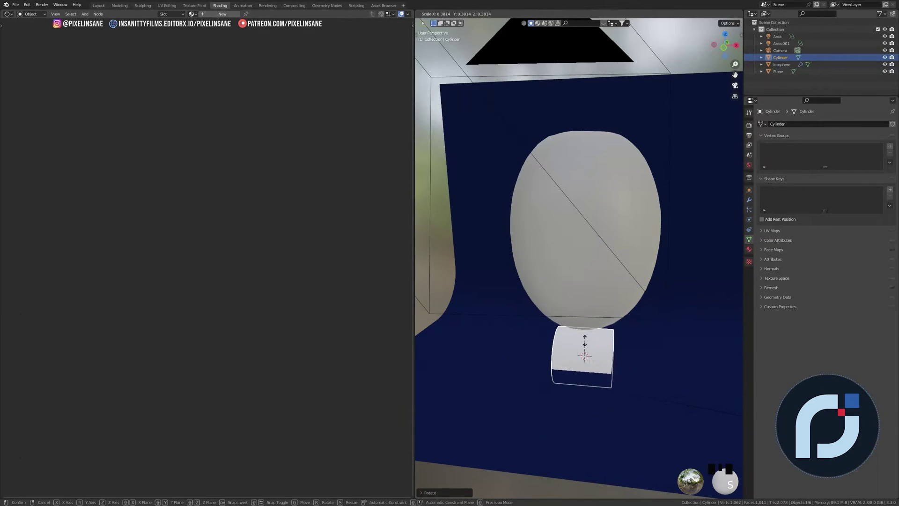
{"action": "left_click", "coordinate": [586, 361]}
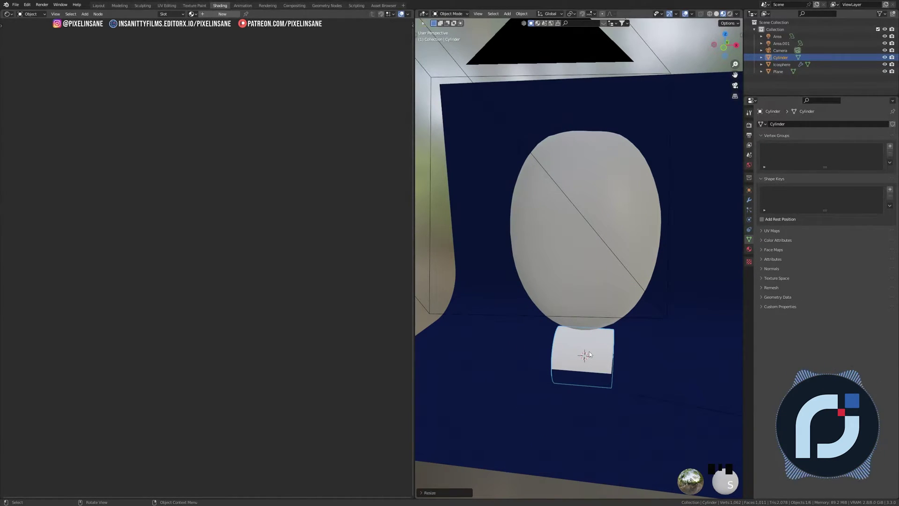
Stretch the cylinder along the X axis into a long horizontal rod
{"action": "key", "text": "s"}
{"action": "key", "text": "y"}
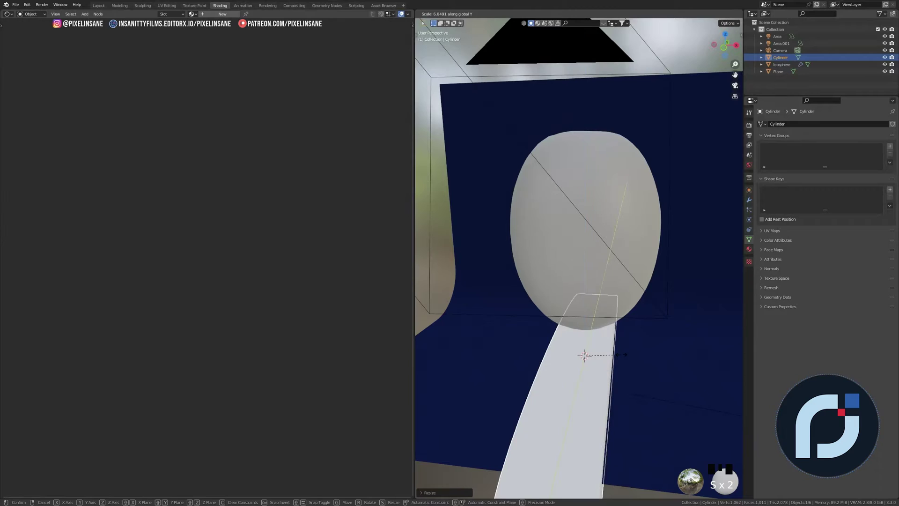
{"action": "key", "text": "x"}
{"action": "key", "text": "x"}
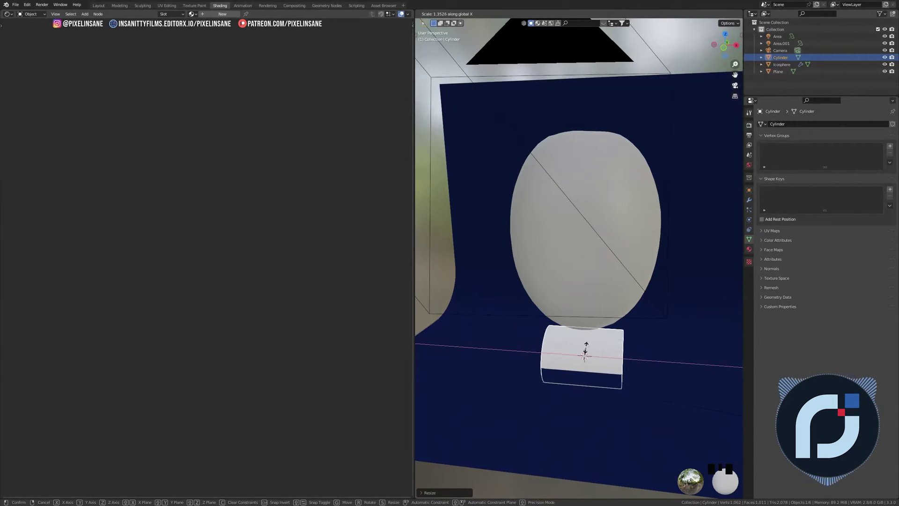
{"action": "key", "text": "x"}
{"action": "key", "text": "x"}
{"action": "left_click", "coordinate": [624, 354]}
Move the rod up and back so it sits behind the grape at mid-height
{"action": "middle_click_drag", "start_coordinate": [623, 355], "coordinate": [519, 324]}
{"action": "key", "text": "g"}
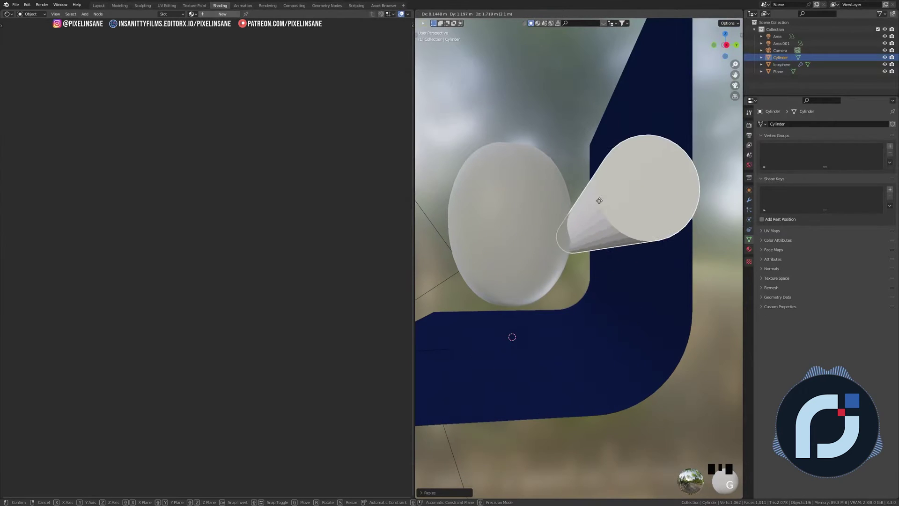
{"action": "left_click", "coordinate": [475, 217]}
{"action": "middle_click_drag", "start_coordinate": [475, 214], "coordinate": [669, 228]}
Give the rod a new material with a red base color and shade it smooth
{"action": "left_click", "coordinate": [750, 249]}
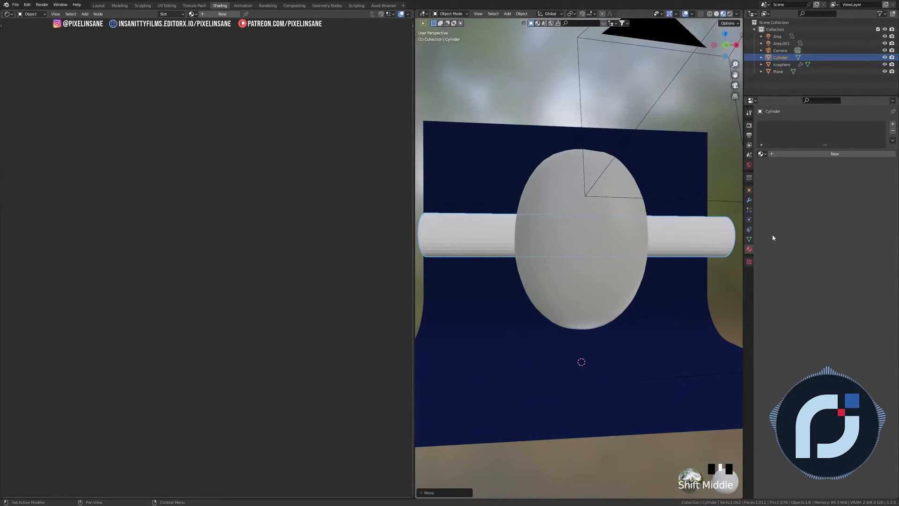
{"action": "left_click", "coordinate": [817, 153]}
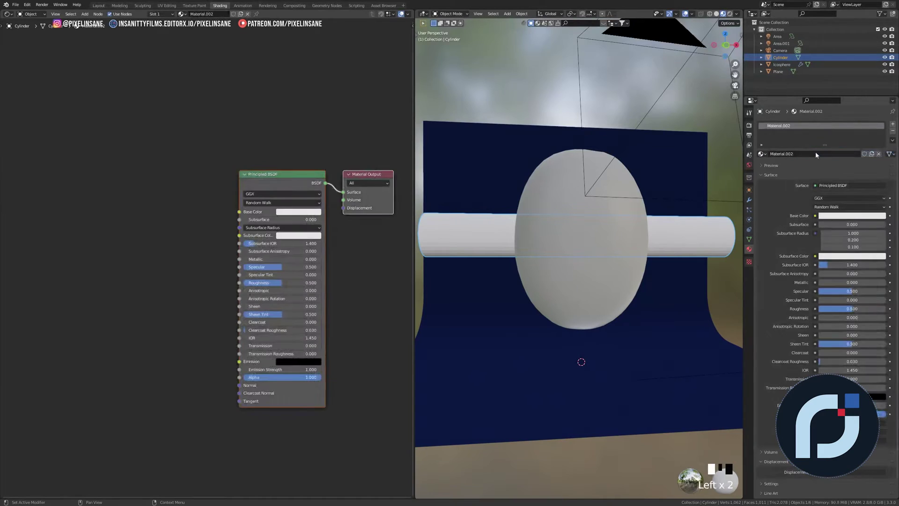
{"action": "left_click", "coordinate": [833, 217]}
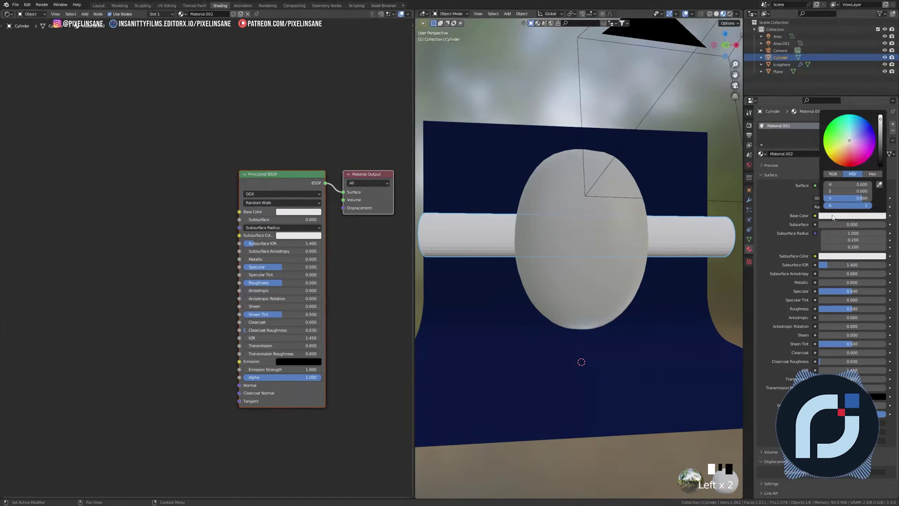
{"action": "left_click", "coordinate": [845, 163]}
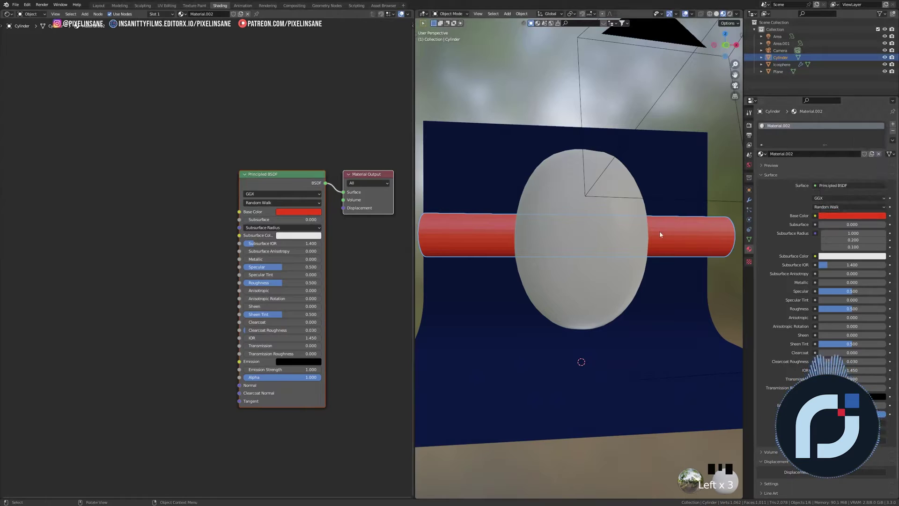
{"action": "right_click", "coordinate": [703, 226]}
{"action": "left_click", "coordinate": [703, 227]}
Return to the rendered camera view with overlays hidden and select the grape
{"action": "key", "text": "KP_0"}
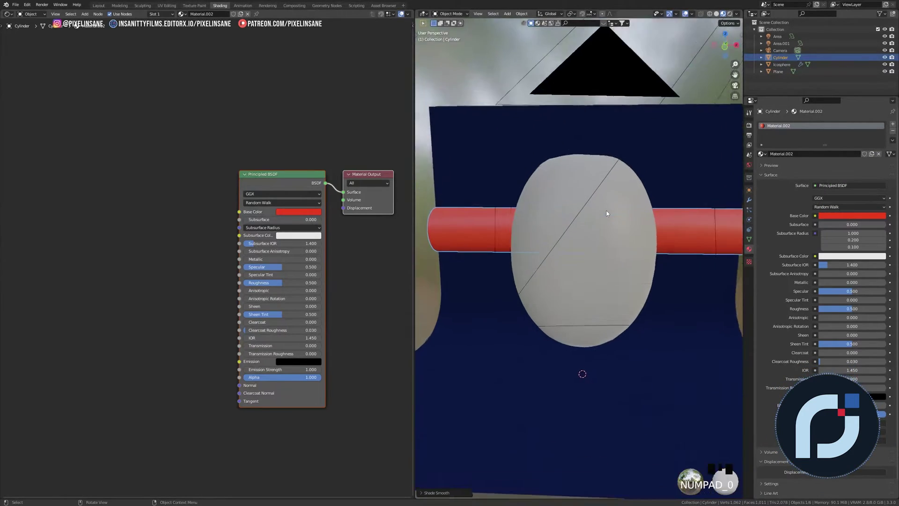
{"action": "scroll", "coordinate": [591, 160], "scroll_direction": "up", "scroll_amount": 3}
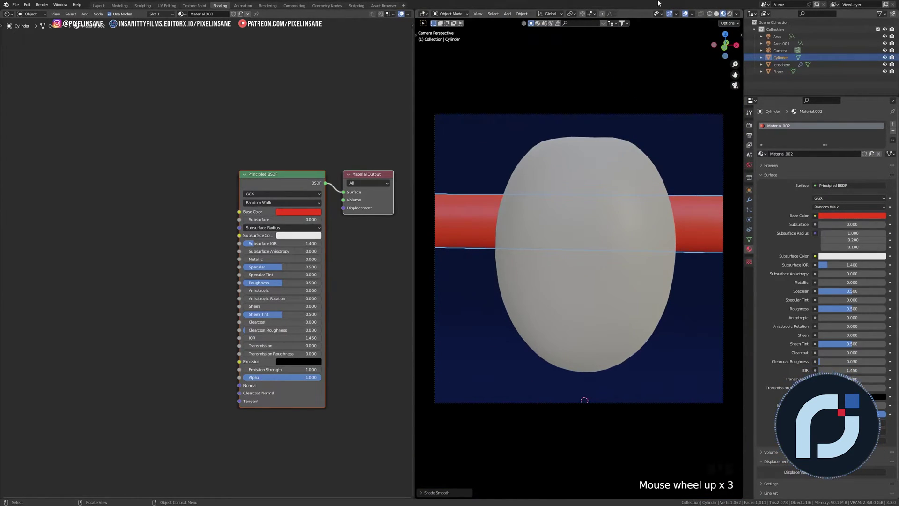
{"action": "left_click", "coordinate": [685, 14]}
{"action": "left_click", "coordinate": [526, 266]}
{"action": "scroll", "coordinate": [527, 266], "scroll_direction": "down", "scroll_amount": 2}
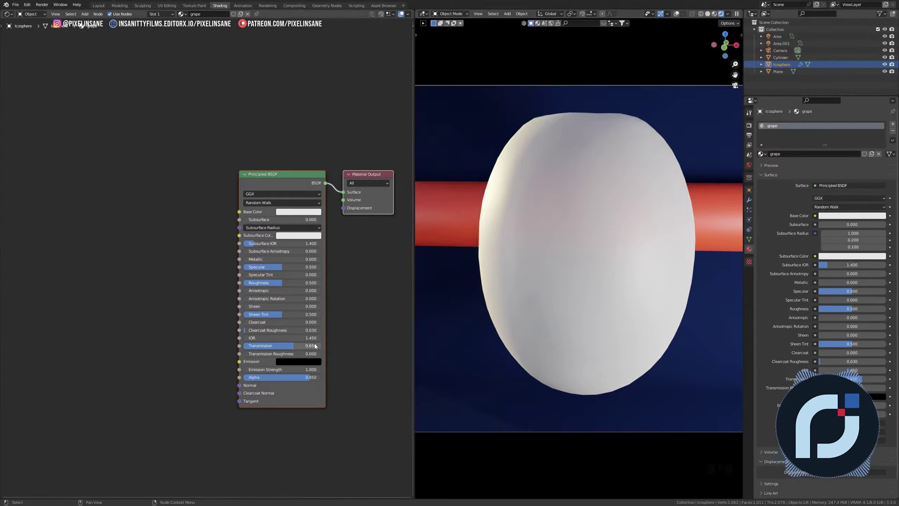
Adjust the grape material against the red rod, setting Transmission to 0.75 and Alpha to 0.65
{"action": "left_click_drag", "start_coordinate": [290, 346], "coordinate": [307, 347]}
{"action": "left_click_drag", "start_coordinate": [309, 377], "coordinate": [305, 380]}
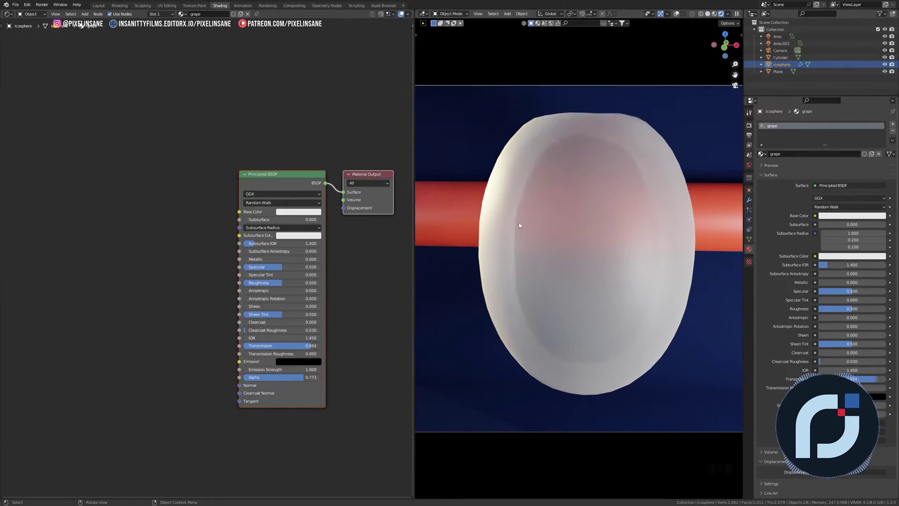
{"action": "left_click", "coordinate": [299, 345]}
{"action": "type", "text": ".75"}
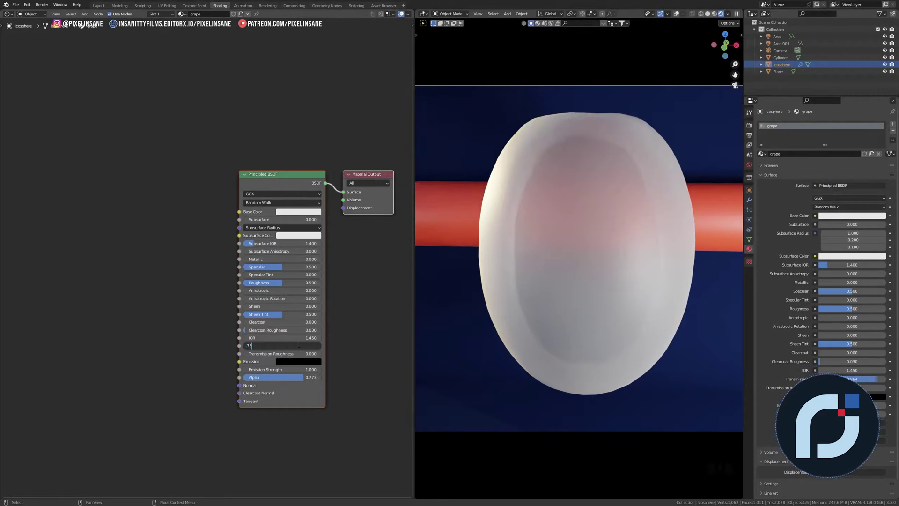
{"action": "left_click", "coordinate": [301, 356]}
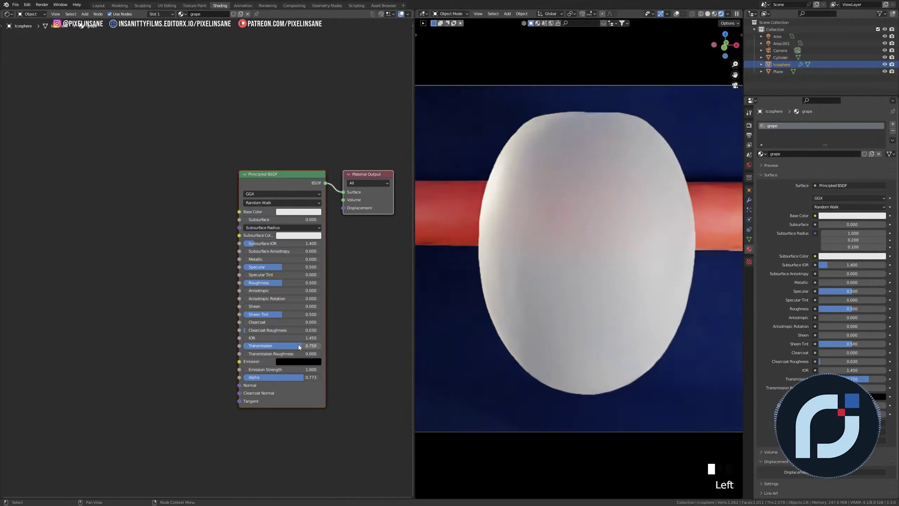
{"action": "left_click", "coordinate": [294, 377]}
{"action": "type", "text": ".65"}
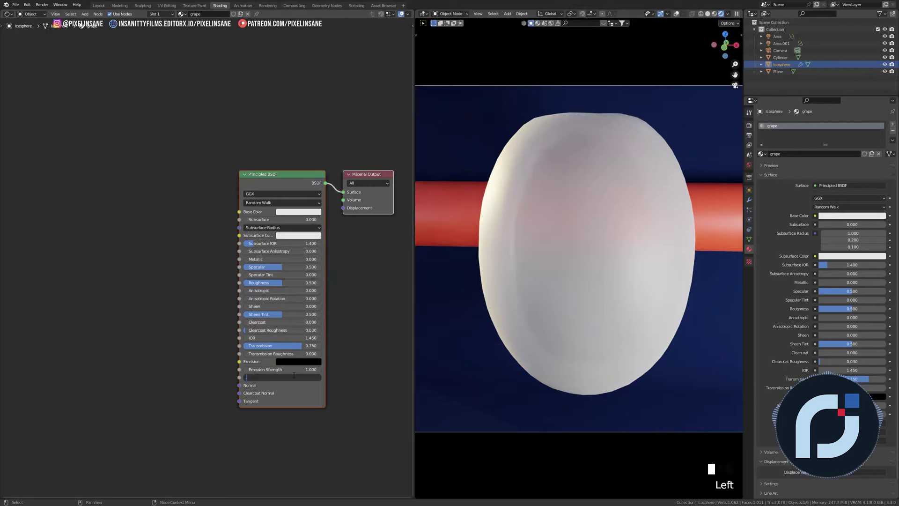
{"action": "key", "text": "Return"}
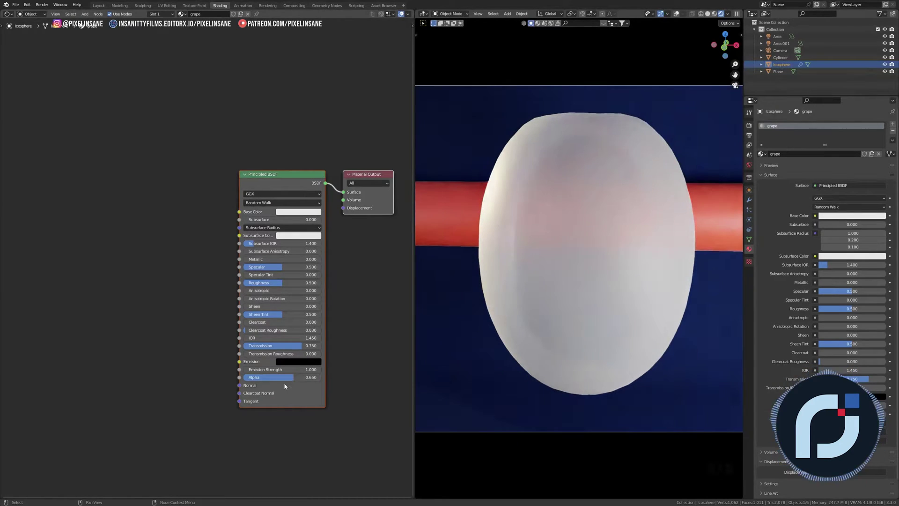
Set the grape material's Alpha to 0.75 and delete the red rod behind the grape
{"action": "scroll", "coordinate": [568, 222], "scroll_direction": "up", "scroll_amount": 2}
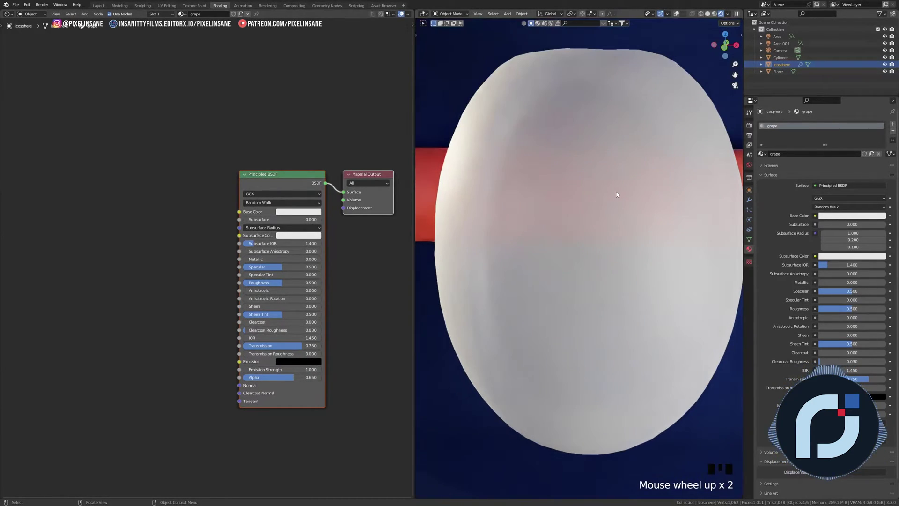
{"action": "scroll", "coordinate": [575, 191], "scroll_direction": "down", "scroll_amount": 1}
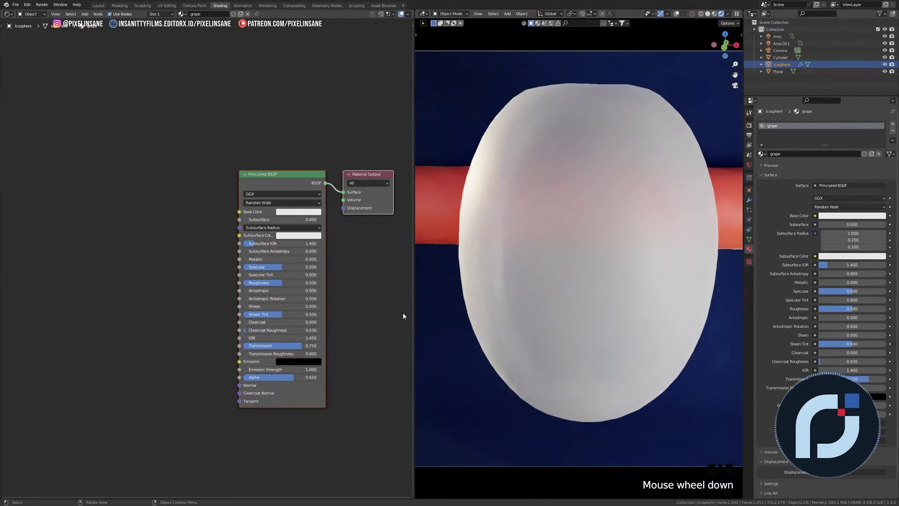
{"action": "left_click", "coordinate": [299, 381]}
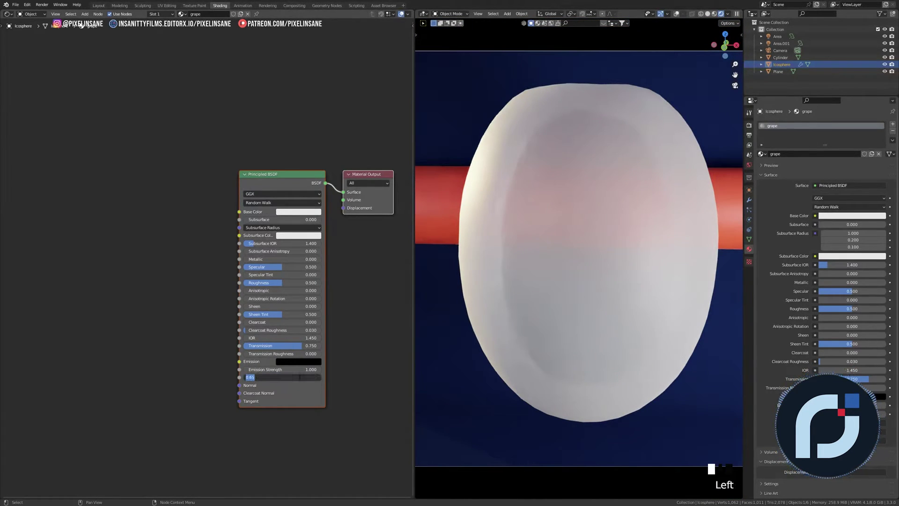
{"action": "type", "text": "0.75"}
{"action": "key", "text": "Return"}
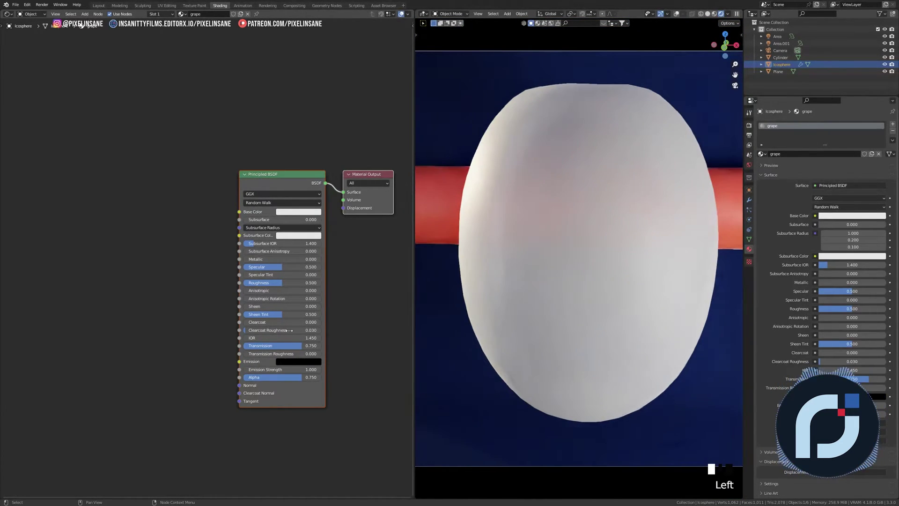
{"action": "left_click", "coordinate": [439, 213]}
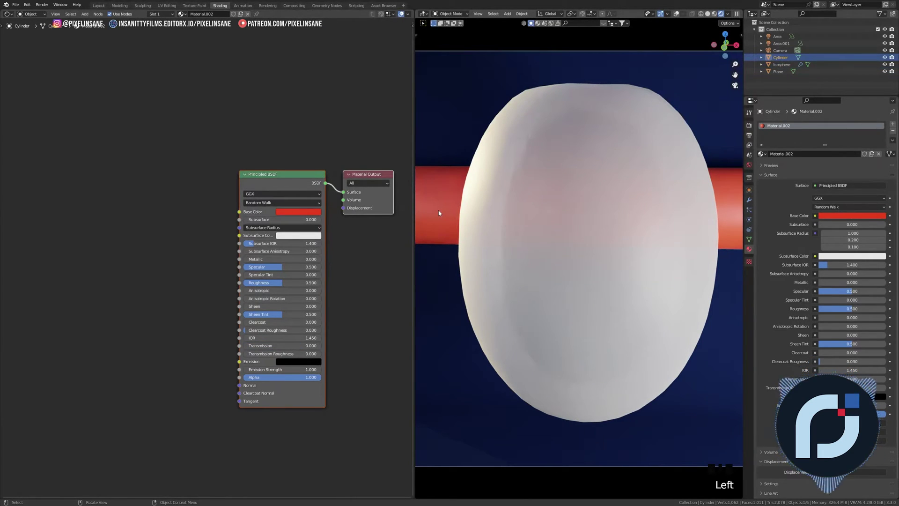
{"action": "key", "text": "Delete"}
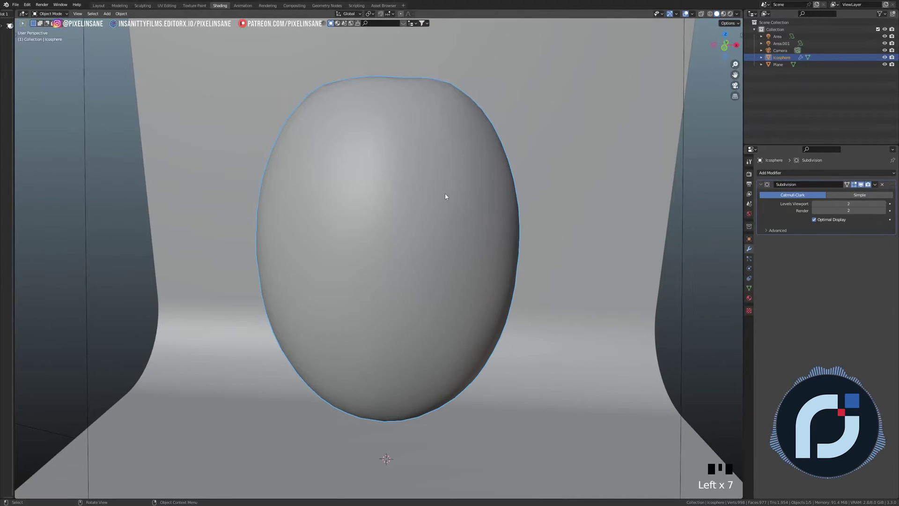
Add a Solidify modifier to the grape with a thickness of 0.13 m, checking it in wireframe
{"action": "left_click", "coordinate": [775, 172]}
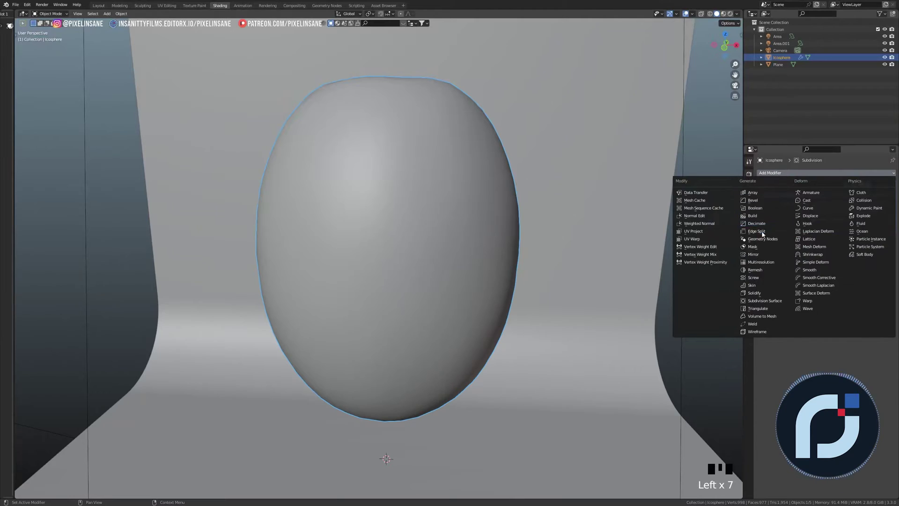
{"action": "left_click", "coordinate": [755, 293]}
{"action": "key", "text": "shift+z"}
{"action": "key", "text": "shift+z"}
{"action": "key", "text": "shift+z"}
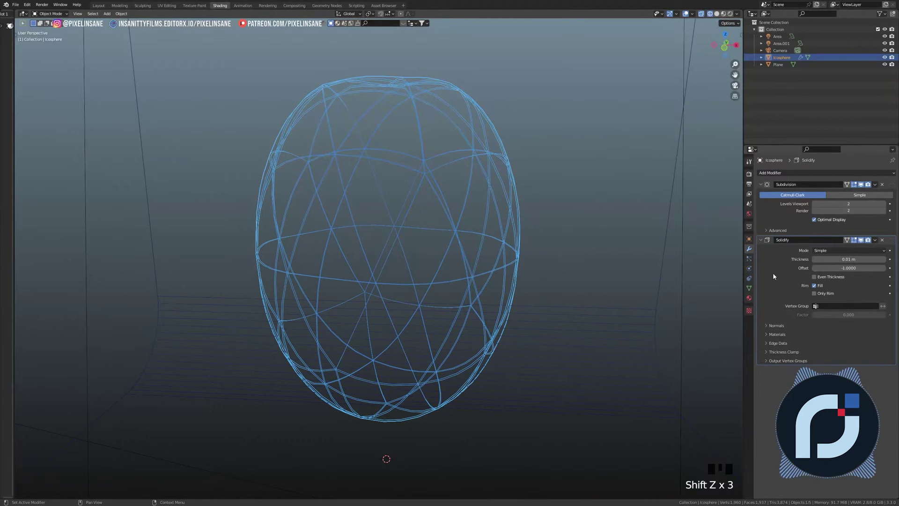
{"action": "left_click_drag", "start_coordinate": [838, 259], "coordinate": [864, 259]}
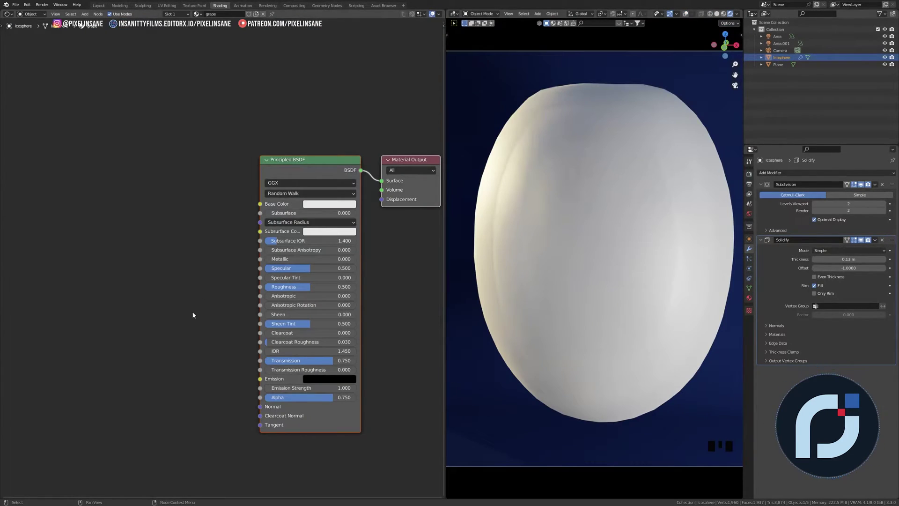
Set the grape material's Subsurface to 0.7 and paste a light yellow-green into its Subsurface Color
{"action": "scroll", "coordinate": [192, 315], "scroll_direction": "up", "scroll_amount": 1}
{"action": "scroll", "coordinate": [278, 389], "scroll_direction": "up", "scroll_amount": 1}
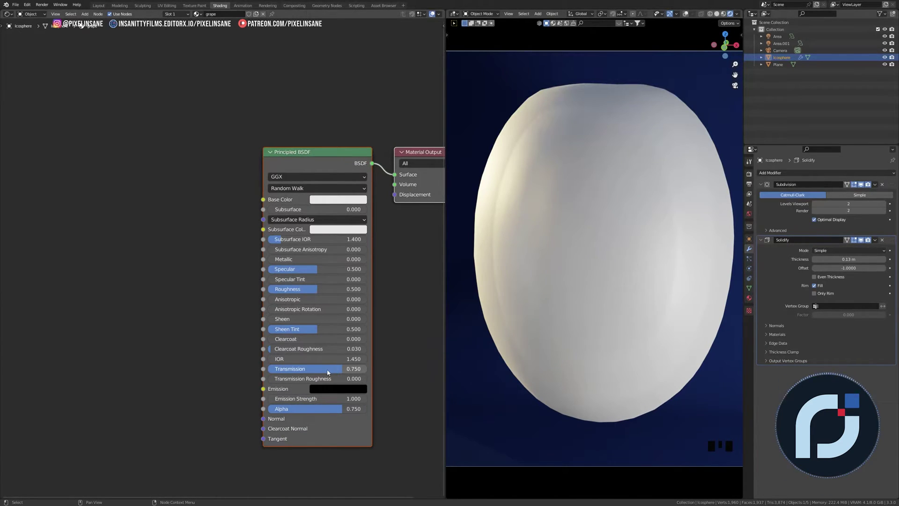
{"action": "scroll", "coordinate": [211, 192], "scroll_direction": "down", "scroll_amount": 3}
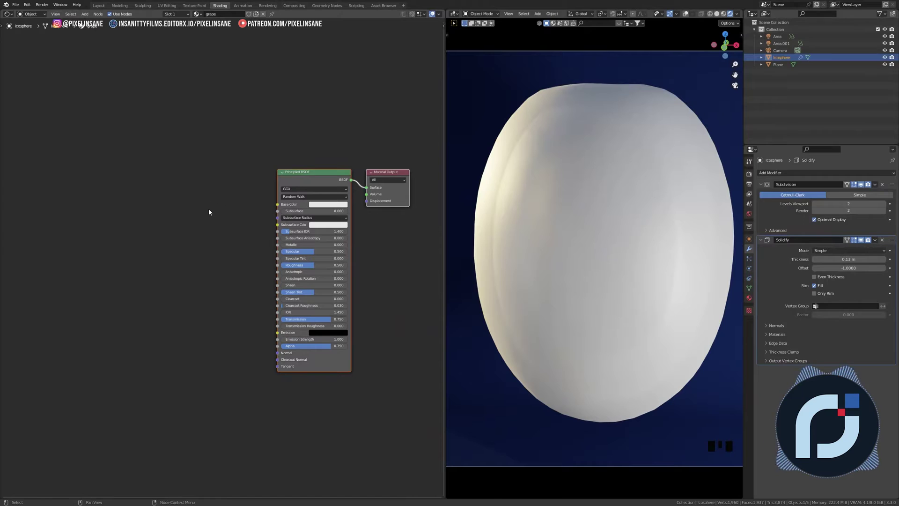
{"action": "scroll", "coordinate": [312, 187], "scroll_direction": "up", "scroll_amount": 1}
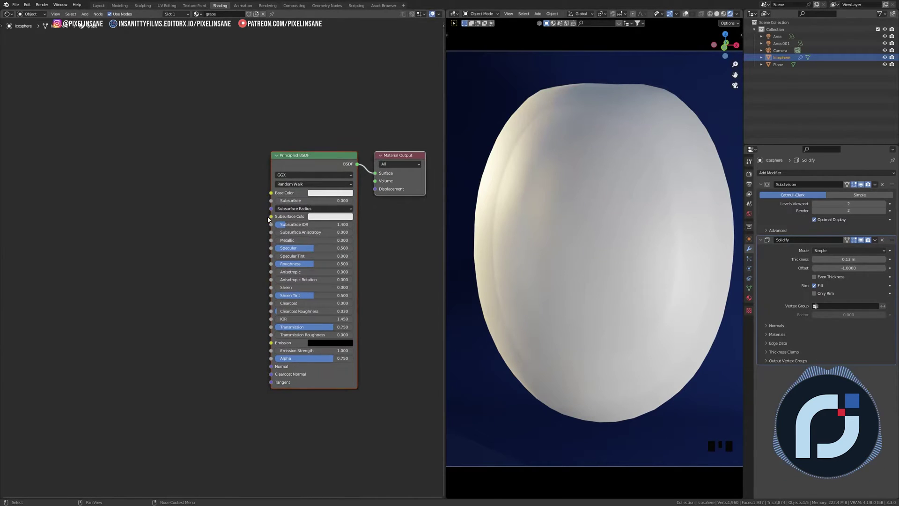
{"action": "double_click", "coordinate": [296, 201]}
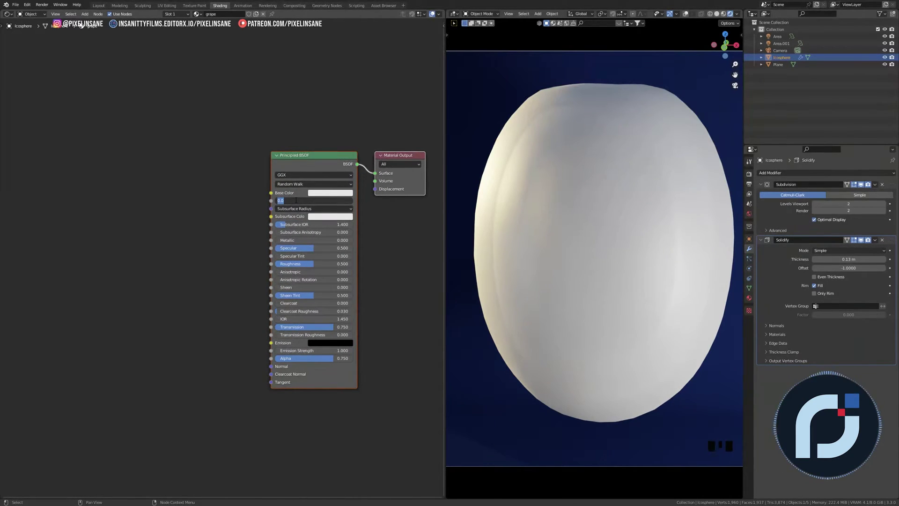
{"action": "key", "text": "BackSpace"}
{"action": "type", "text": ".7"}
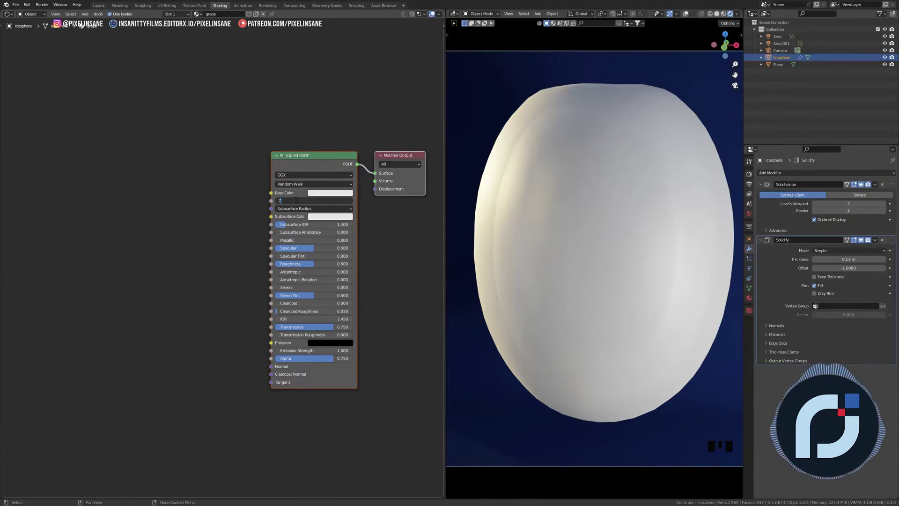
{"action": "key", "text": "Return"}
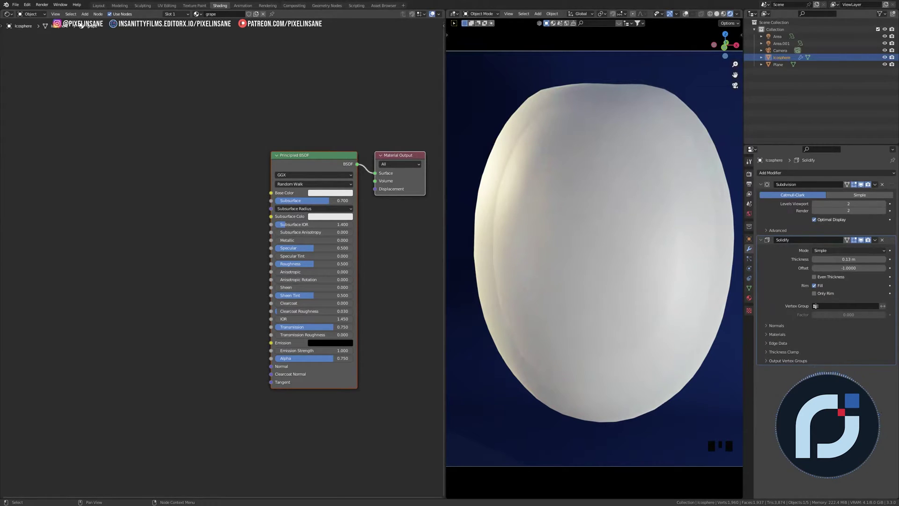
{"action": "left_click", "coordinate": [328, 230]}
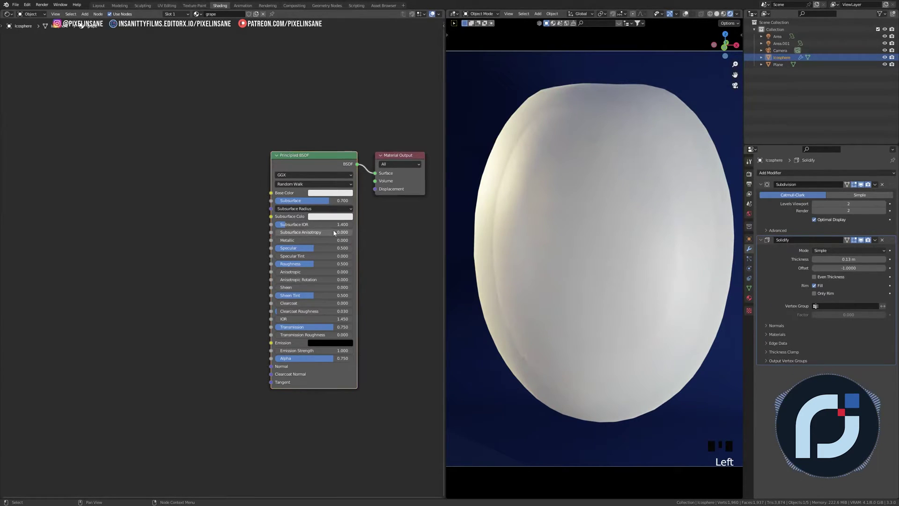
{"action": "key", "text": "ctrl+v"}
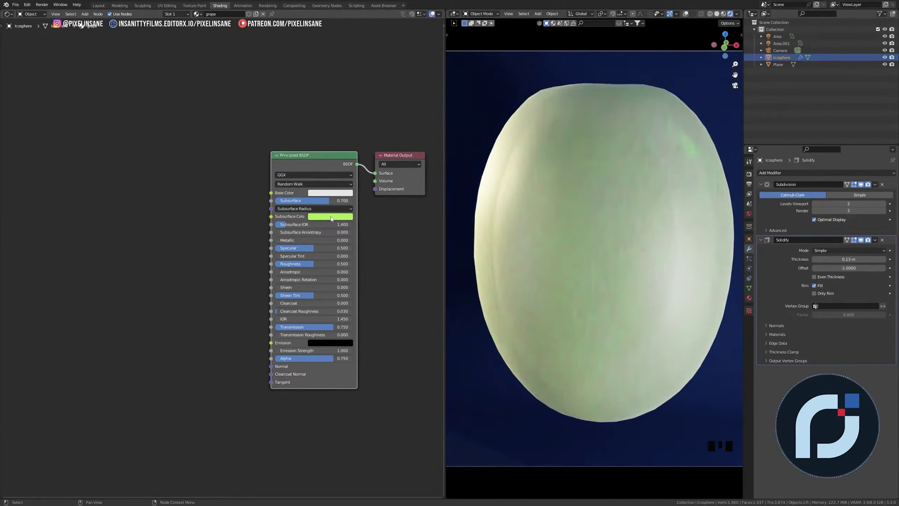
Add a Noise Texture node to the grape material, with Mapping and Texture Coordinate nodes feeding its Vector input
{"action": "scroll", "coordinate": [197, 181], "scroll_direction": "down", "scroll_amount": 1}
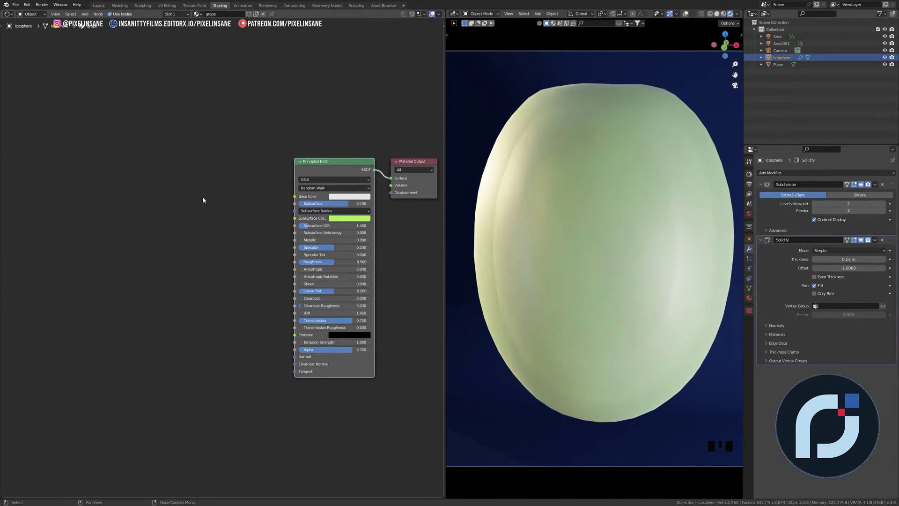
{"action": "key", "text": "shift+a"}
{"action": "left_click", "coordinate": [161, 181]}
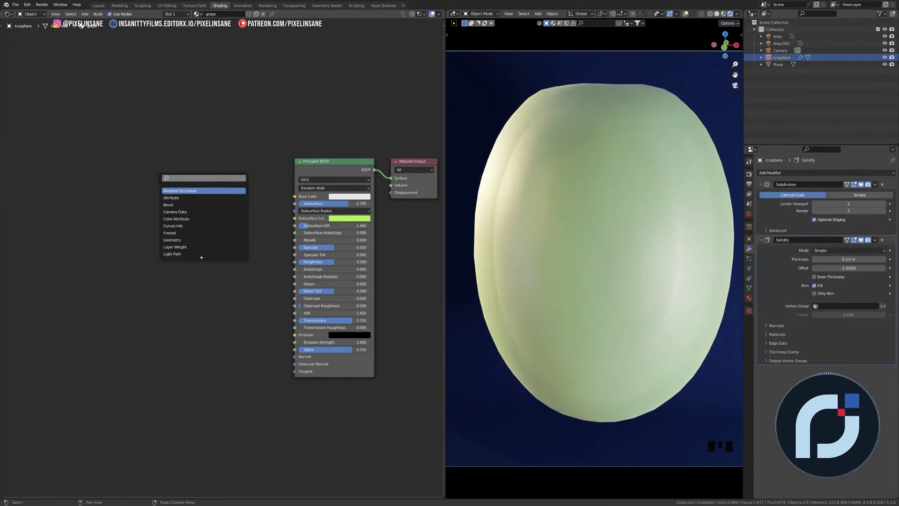
{"action": "type", "text": "noi"}
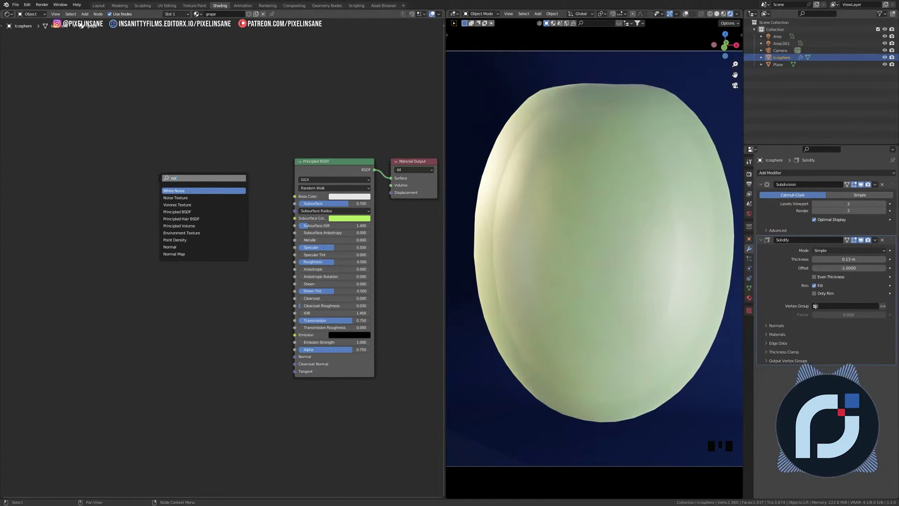
{"action": "key", "text": "Down"}
{"action": "key", "text": "Return"}
{"action": "left_click", "coordinate": [167, 206]}
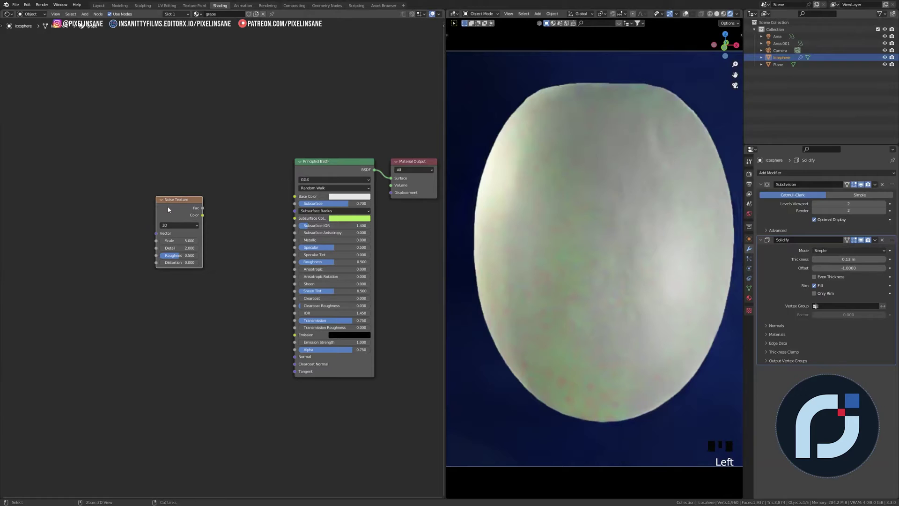
{"action": "key", "text": "ctrl+t"}
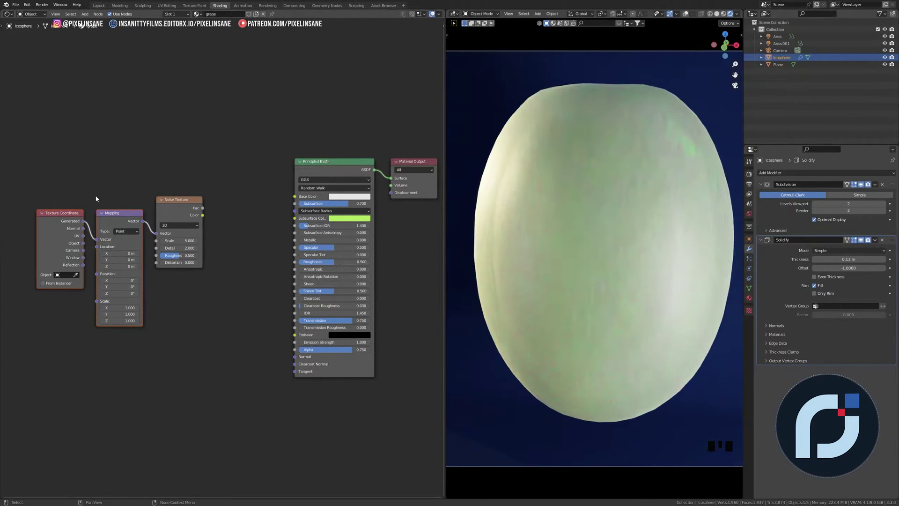
Feed the Mapping node from the Object texture coordinates and preview the Noise Texture on the grape
{"action": "left_click_drag", "start_coordinate": [83, 243], "coordinate": [96, 243]}
{"action": "key", "text": "ctrl+z"}
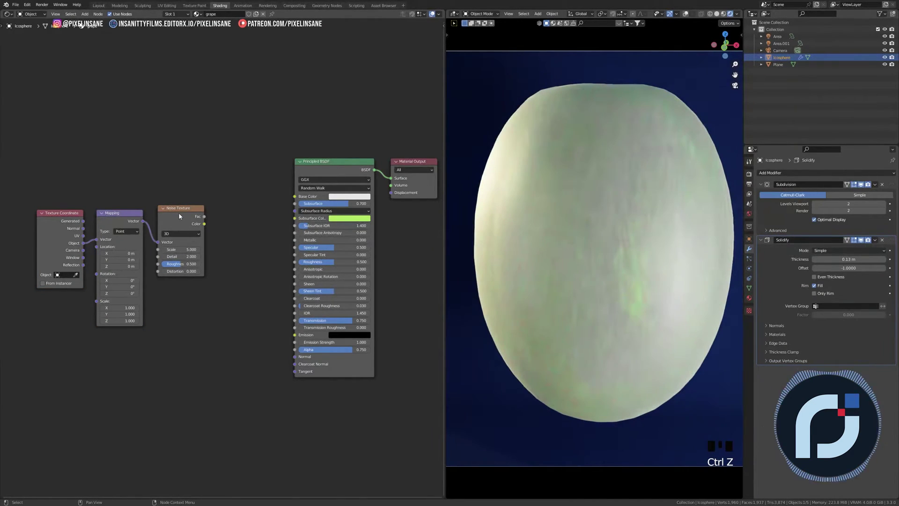
{"action": "left_click", "coordinate": [179, 216], "text": "ctrl+shift"}
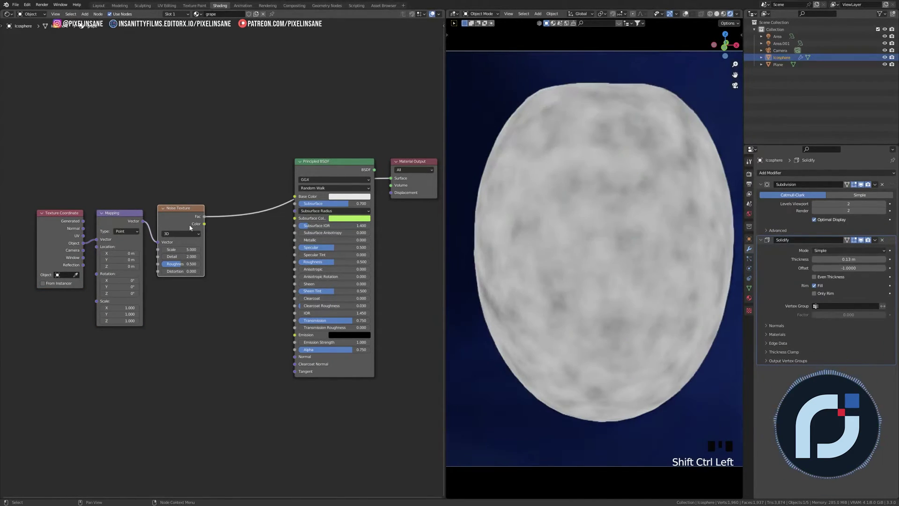
Set the Noise Texture to 4D with W 2, Scale 6 and Roughness 0.383
{"action": "scroll", "coordinate": [159, 229], "scroll_direction": "up", "scroll_amount": 1}
{"action": "left_click", "coordinate": [159, 229]}
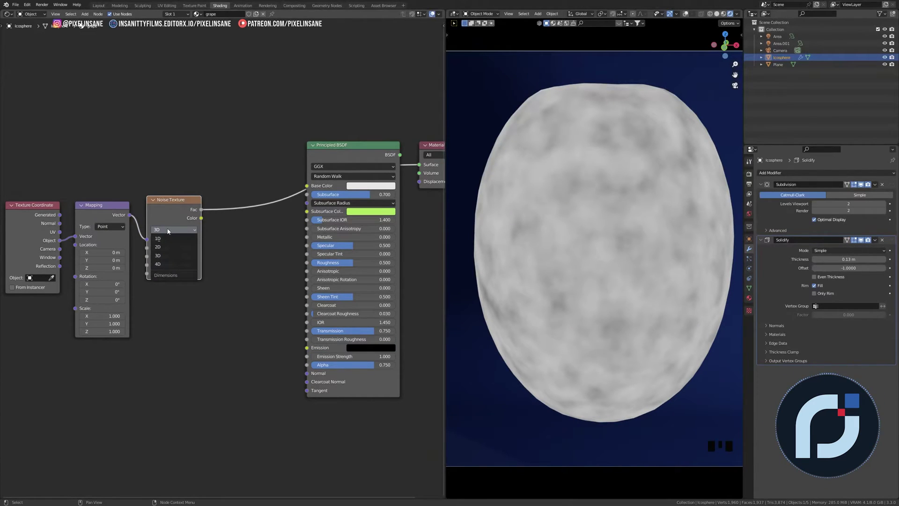
{"action": "left_click", "coordinate": [174, 265]}
{"action": "left_click_drag", "start_coordinate": [173, 246], "coordinate": [159, 246]}
{"action": "key", "text": "ctrl+z"}
{"action": "key", "text": "ctrl+z"}
{"action": "scroll", "coordinate": [41, 255], "scroll_direction": "up", "scroll_amount": 1}
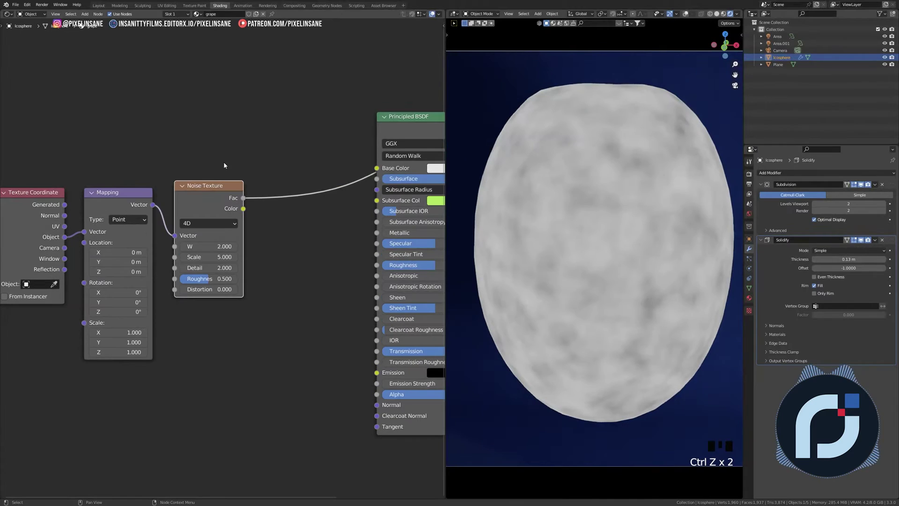
{"action": "left_click_drag", "start_coordinate": [216, 260], "coordinate": [229, 260]}
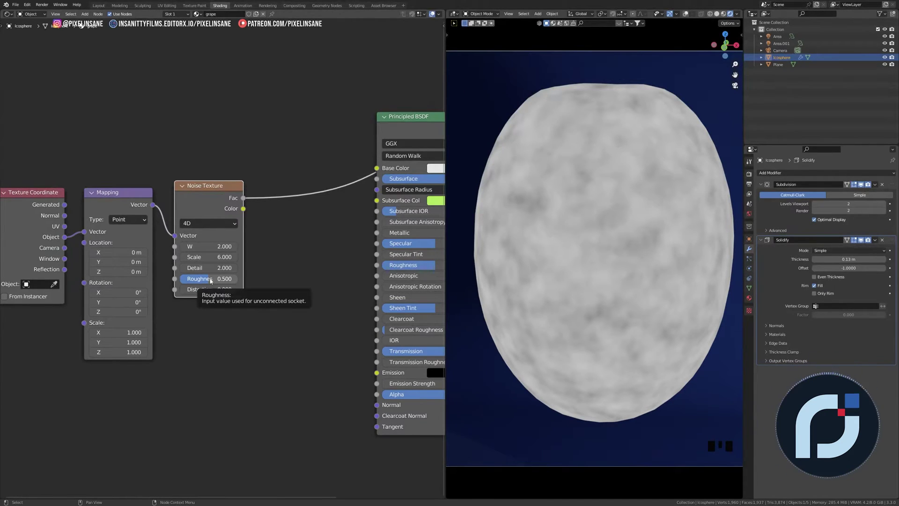
{"action": "left_click_drag", "start_coordinate": [210, 280], "coordinate": [196, 280]}
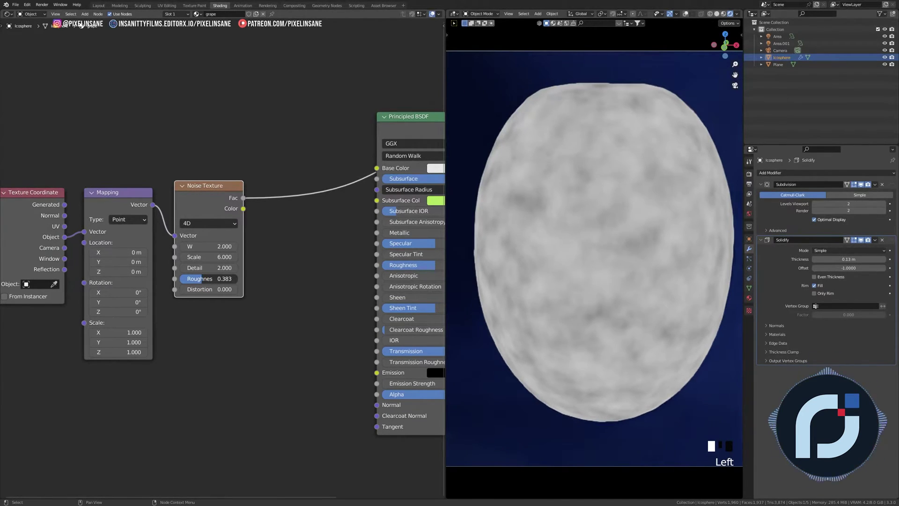
Move the Texture Coordinate, Mapping and Noise Texture nodes away from the Principled BSDF to make room between them
{"action": "scroll", "coordinate": [245, 211], "scroll_direction": "down", "scroll_amount": 5}
{"action": "middle_click_drag", "start_coordinate": [245, 210], "coordinate": [243, 211], "text": "shift"}
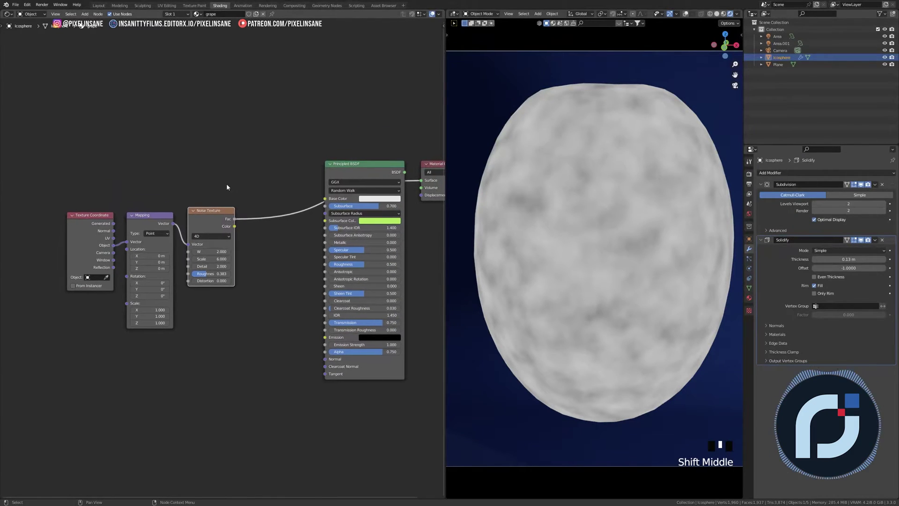
{"action": "left_click", "coordinate": [100, 266]}
{"action": "key", "text": "g"}
{"action": "left_click", "coordinate": [97, 273]}
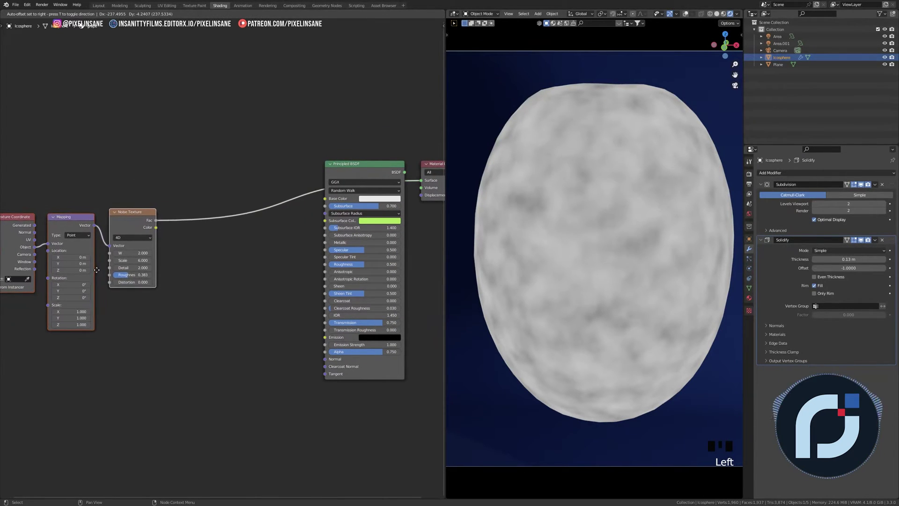
{"action": "left_click", "coordinate": [180, 162]}
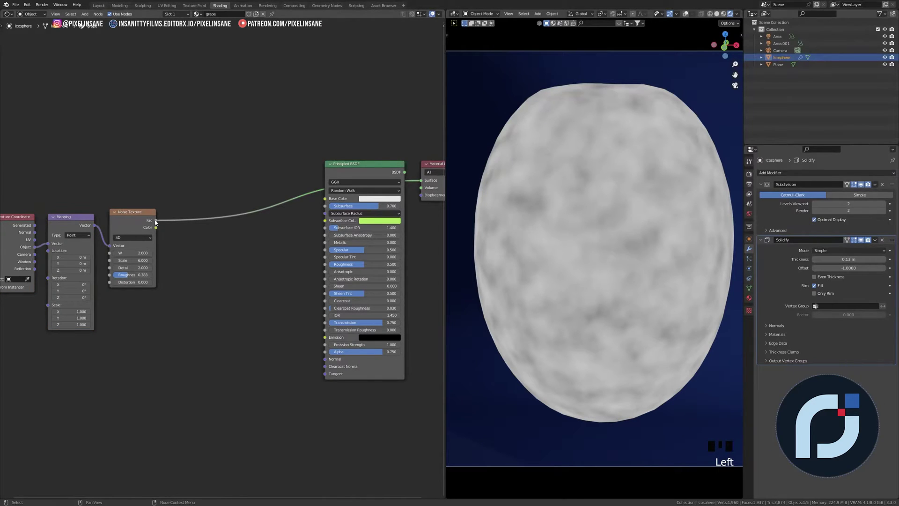
Add a ColorRamp node fed by the Noise Texture's Fac output, preview it on the grape, and select its black stop
{"action": "left_click_drag", "start_coordinate": [155, 221], "coordinate": [182, 218]}
{"action": "type", "text": "ramp"}
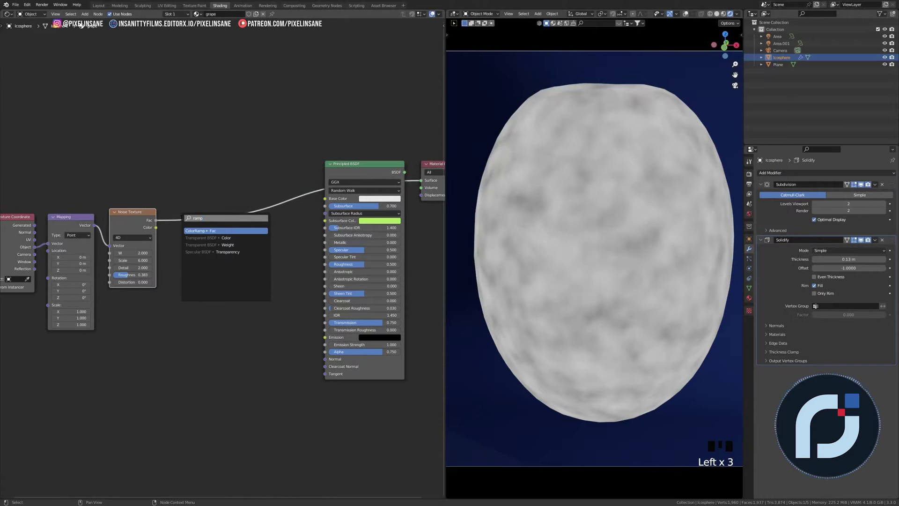
{"action": "key", "text": "Return"}
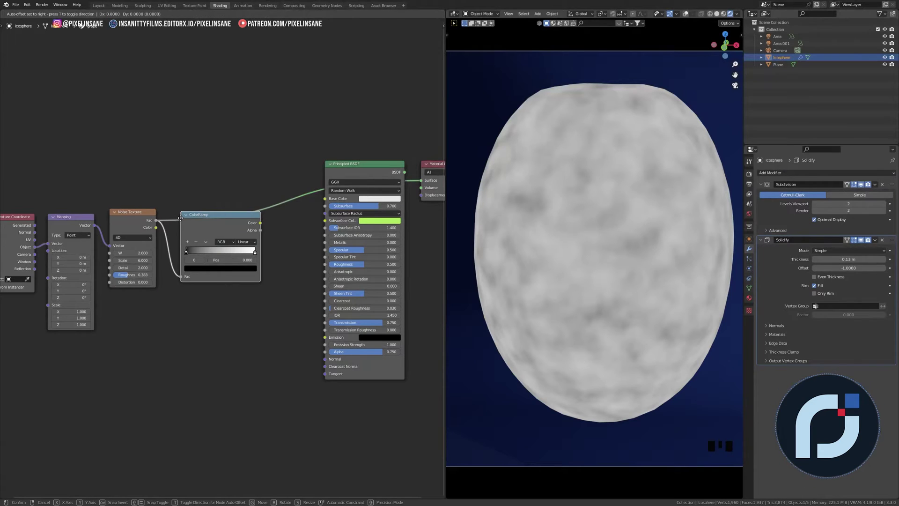
{"action": "left_click", "coordinate": [182, 228]}
{"action": "left_click", "coordinate": [208, 236], "text": "ctrl+shift"}
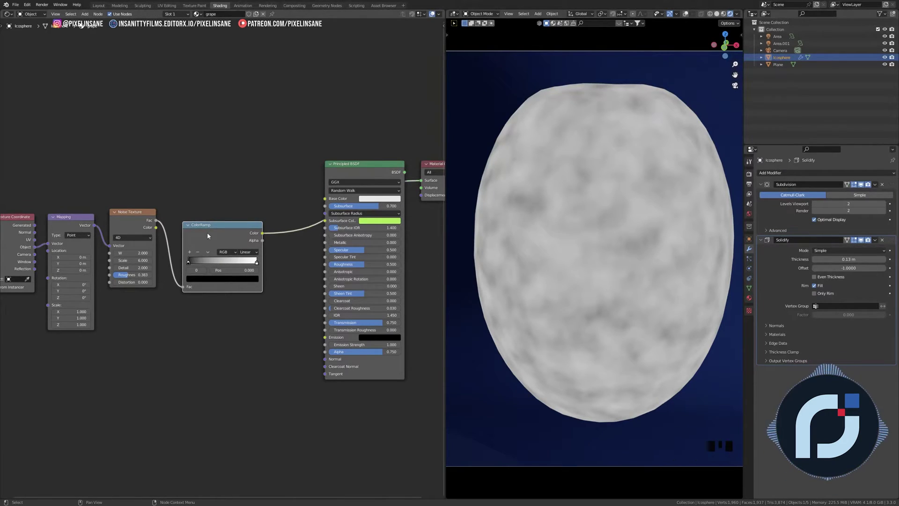
{"action": "left_click_drag", "start_coordinate": [208, 236], "coordinate": [203, 223]}
{"action": "left_click", "coordinate": [189, 262]}
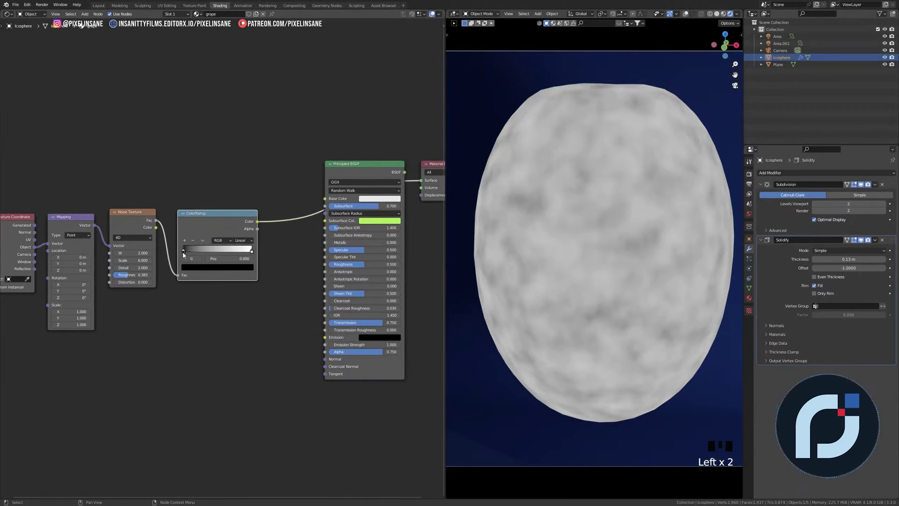
Paste the copied dark olive green into the ColorRamp's black stop
{"action": "left_click", "coordinate": [183, 253]}
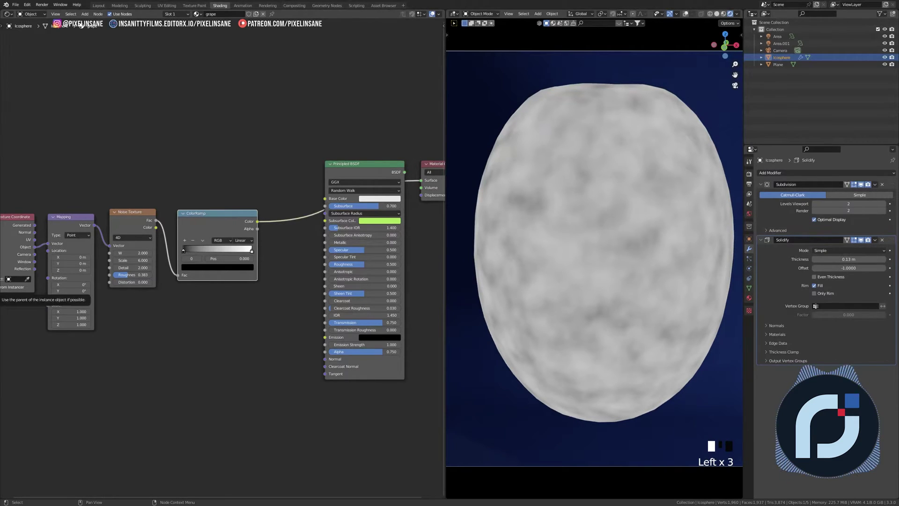
{"action": "left_click", "coordinate": [205, 272]}
{"action": "key", "text": "ctrl+v"}
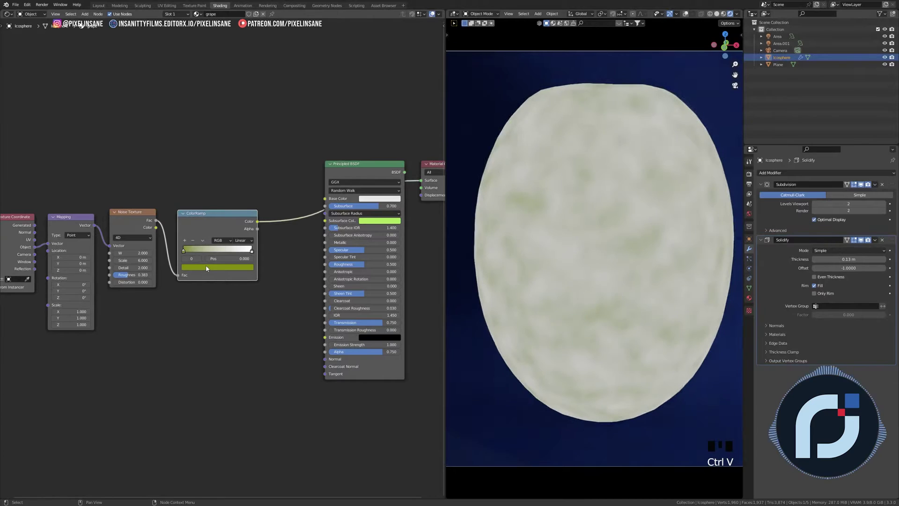
Place the ColorRamp's white stop at about 0.63, recoloured with the copied yellow-green, and move the dark green stop to 0.173
{"action": "left_click_drag", "start_coordinate": [252, 252], "coordinate": [230, 252]}
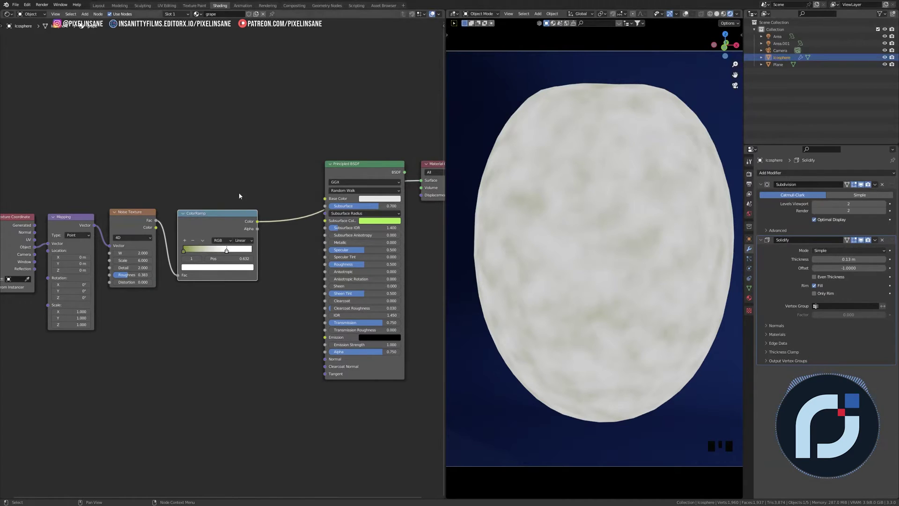
{"action": "left_click", "coordinate": [228, 251]}
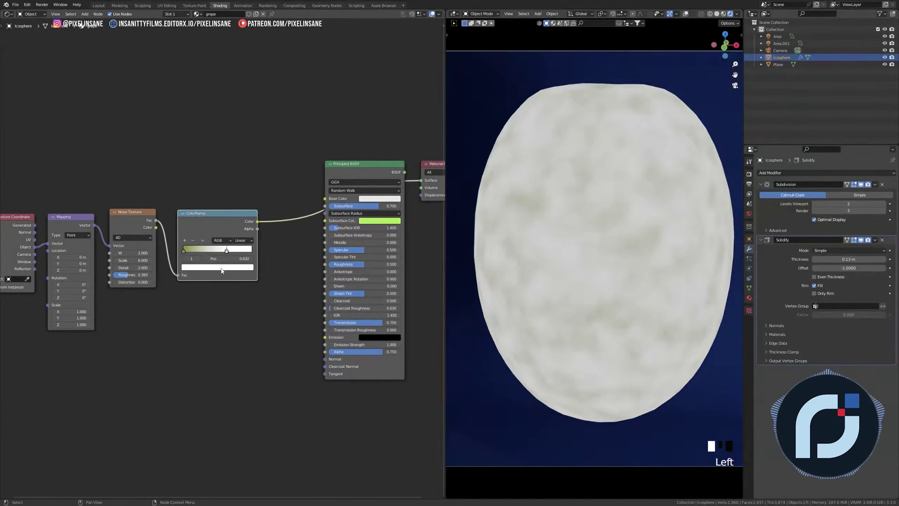
{"action": "key", "text": "ctrl+v"}
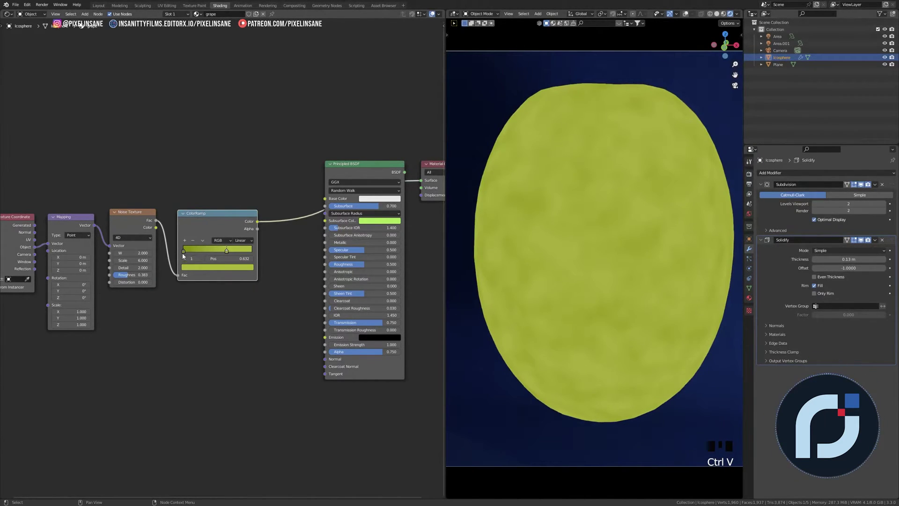
{"action": "left_click_drag", "start_coordinate": [183, 254], "coordinate": [196, 255]}
{"action": "left_click", "coordinate": [198, 254]}
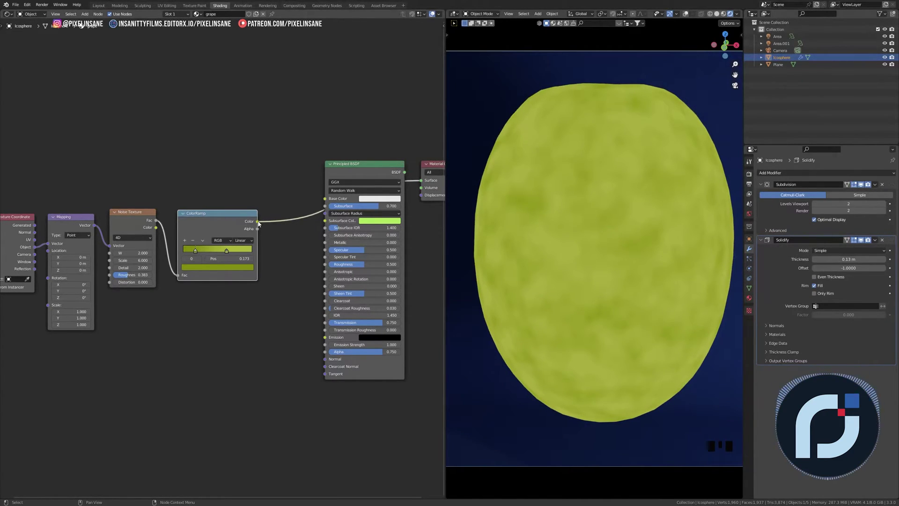
Connect the ColorRamp's Color output to the Principled BSDF's Base Color and display the full shader on the grape
{"action": "left_click_drag", "start_coordinate": [258, 222], "coordinate": [328, 199]}
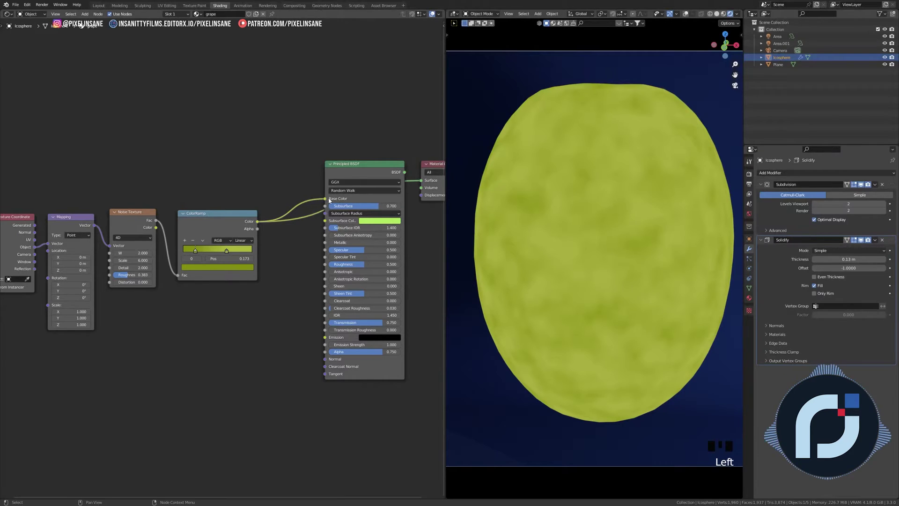
{"action": "left_click", "coordinate": [358, 165], "text": "ctrl+shift"}
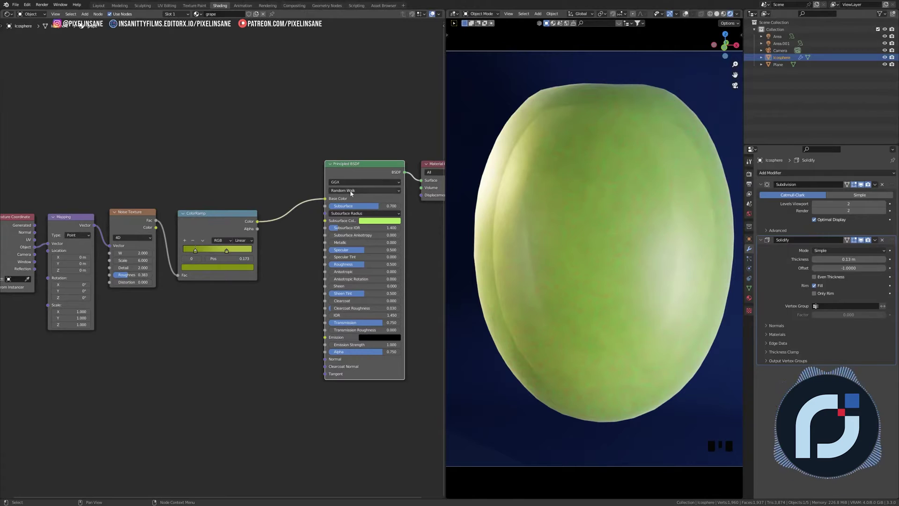
{"action": "left_click_drag", "start_coordinate": [210, 218], "coordinate": [211, 217]}
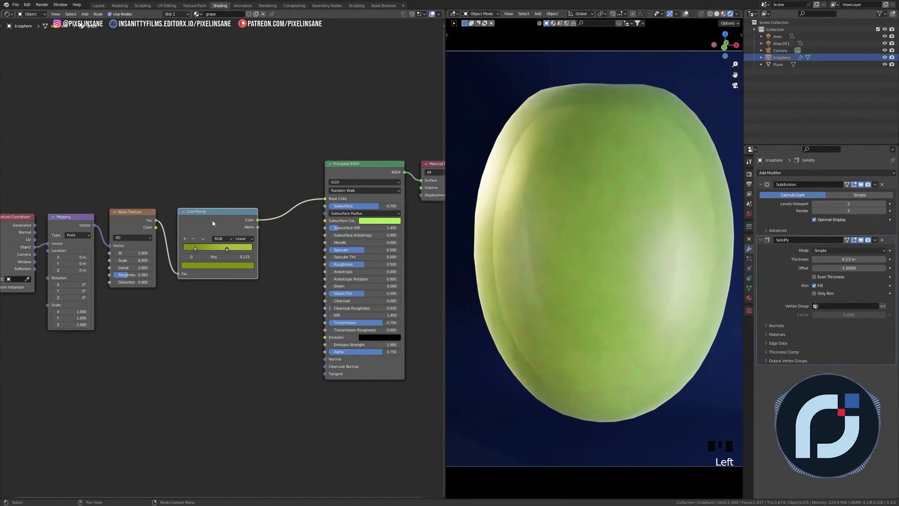
Set the Principled BSDF's Transmission to 0.65
{"action": "left_click", "coordinate": [383, 323]}
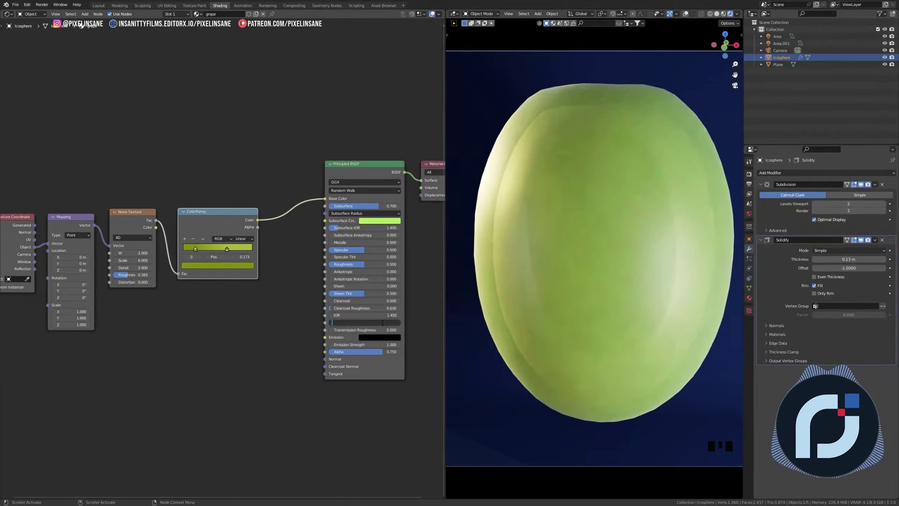
{"action": "type", "text": "0.65"}
{"action": "left_click", "coordinate": [382, 324]}
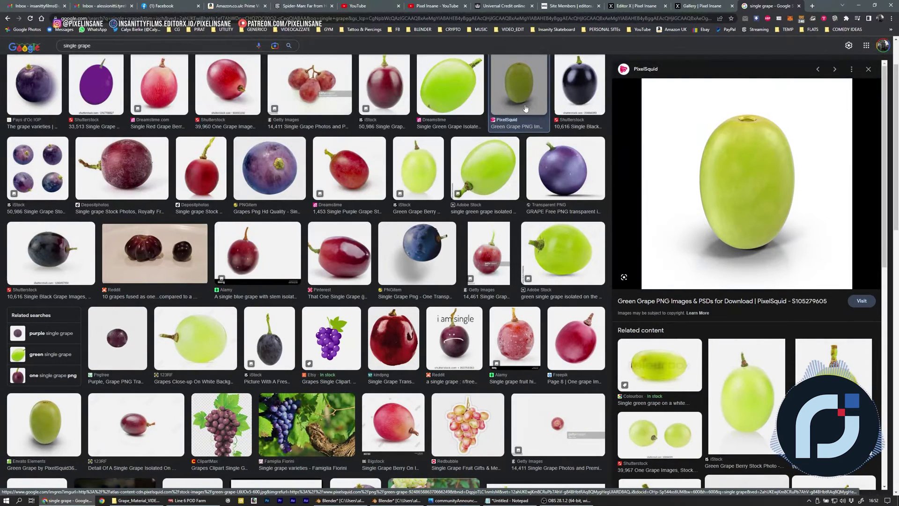
Switch to the browser's image results for "single grape" and examine the colour and surface variation of several green grape photos
{"action": "left_click", "coordinate": [44, 424]}
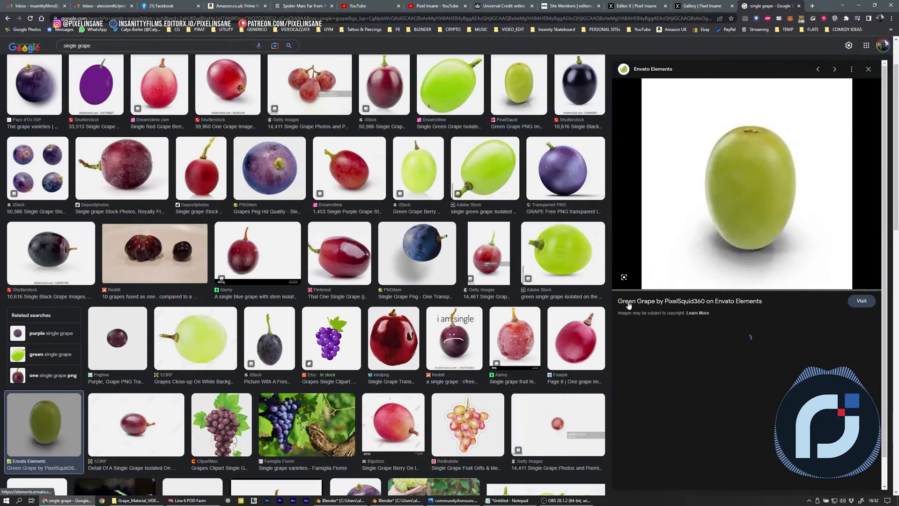
{"action": "left_click", "coordinate": [775, 422]}
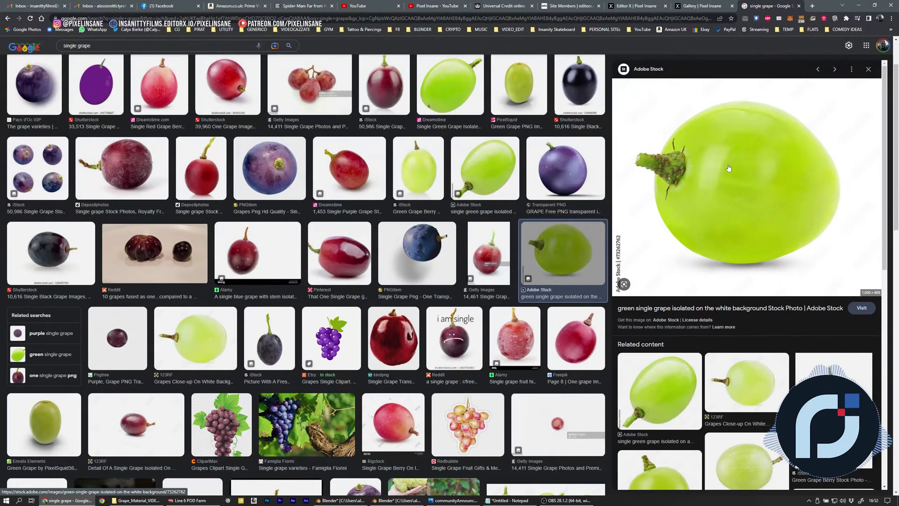
{"action": "left_click", "coordinate": [777, 456]}
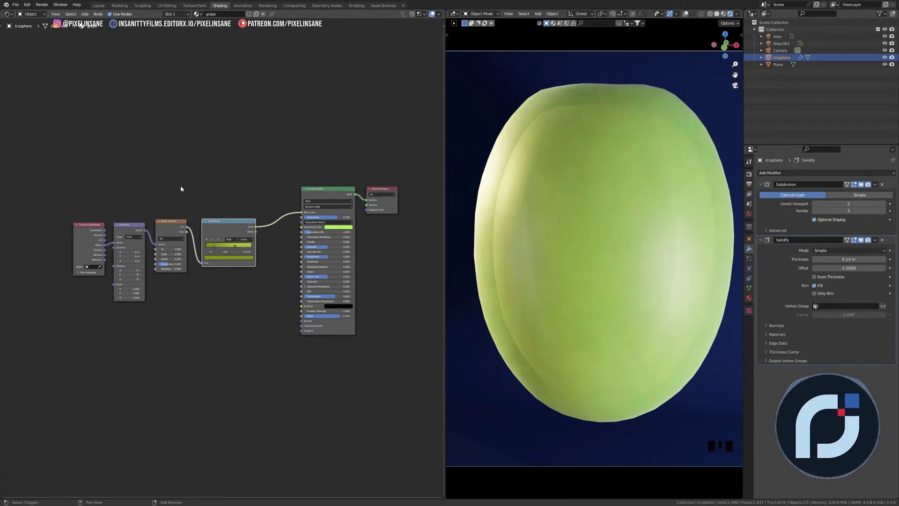
{"action": "scroll", "coordinate": [180, 188], "scroll_direction": "up", "scroll_amount": 3, "text": "shift"}
{"action": "scroll", "coordinate": [181, 189], "scroll_direction": "down", "scroll_amount": 5, "text": "shift"}
{"action": "scroll", "coordinate": [181, 188], "scroll_direction": "up", "scroll_amount": 2, "text": "shift"}
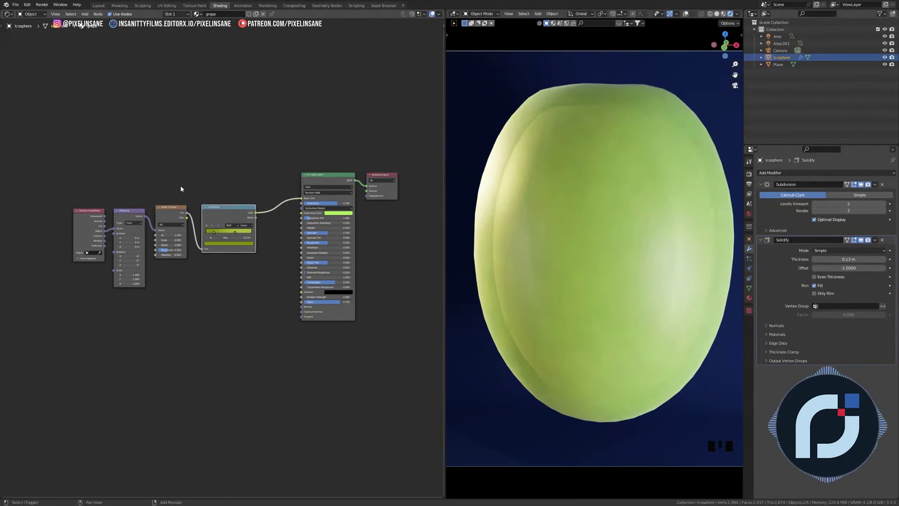
{"action": "scroll", "coordinate": [181, 187], "scroll_direction": "up", "scroll_amount": 4, "text": "shift"}
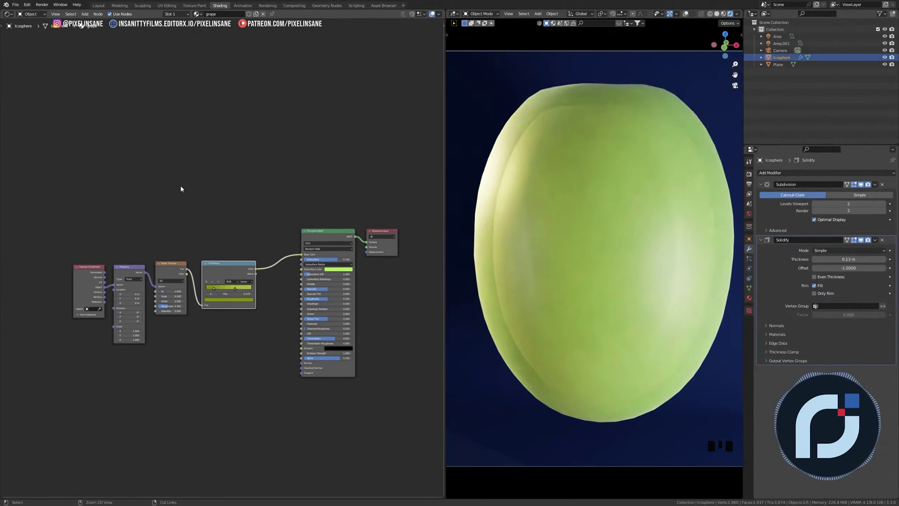
{"action": "scroll", "coordinate": [181, 189], "scroll_direction": "left", "scroll_amount": 5, "text": "ctrl"}
{"action": "scroll", "coordinate": [181, 188], "scroll_direction": "right", "scroll_amount": 6, "text": "ctrl"}
{"action": "scroll", "coordinate": [180, 188], "scroll_direction": "right", "scroll_amount": 6, "text": "ctrl"}
{"action": "scroll", "coordinate": [181, 189], "scroll_direction": "left", "scroll_amount": 7, "text": "ctrl"}
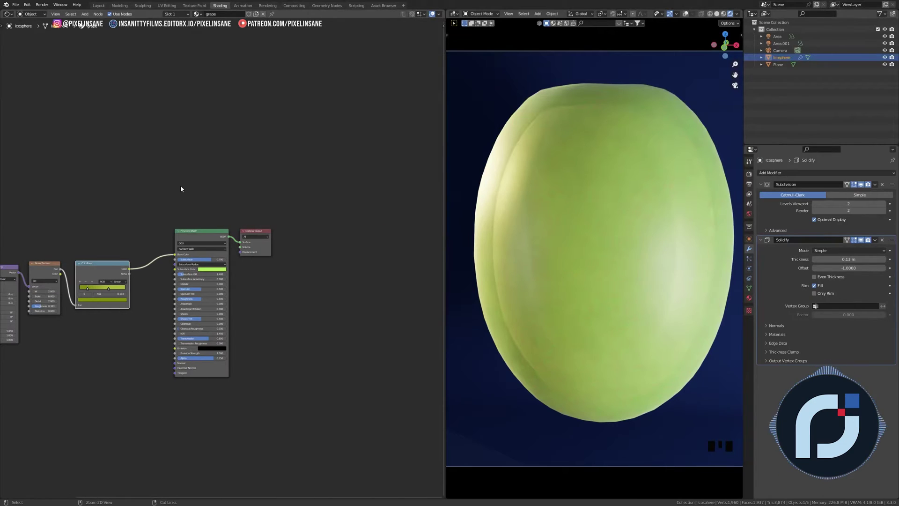
{"action": "scroll", "coordinate": [181, 189], "scroll_direction": "right", "scroll_amount": 4, "text": "ctrl"}
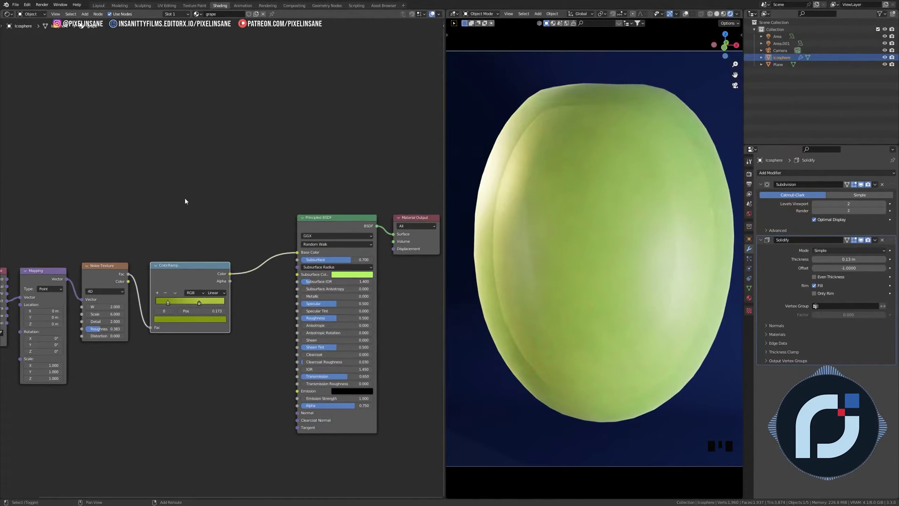
{"action": "scroll", "coordinate": [186, 201], "scroll_direction": "left", "scroll_amount": 4, "text": "ctrl"}
Move the Texture Coordinate and Mapping nodes farther down and away from the Noise Texture to make room
{"action": "scroll", "coordinate": [201, 190], "scroll_direction": "up", "scroll_amount": 2}
{"action": "middle_click_drag", "start_coordinate": [201, 190], "coordinate": [225, 177]}
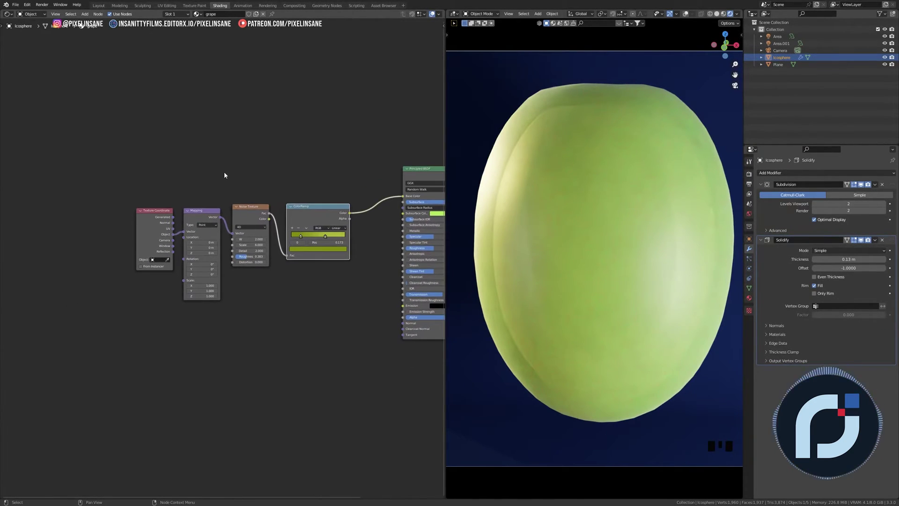
{"action": "left_click_drag", "start_coordinate": [153, 234], "coordinate": [102, 282]}
{"action": "middle_click_drag", "start_coordinate": [227, 195], "coordinate": [141, 252]}
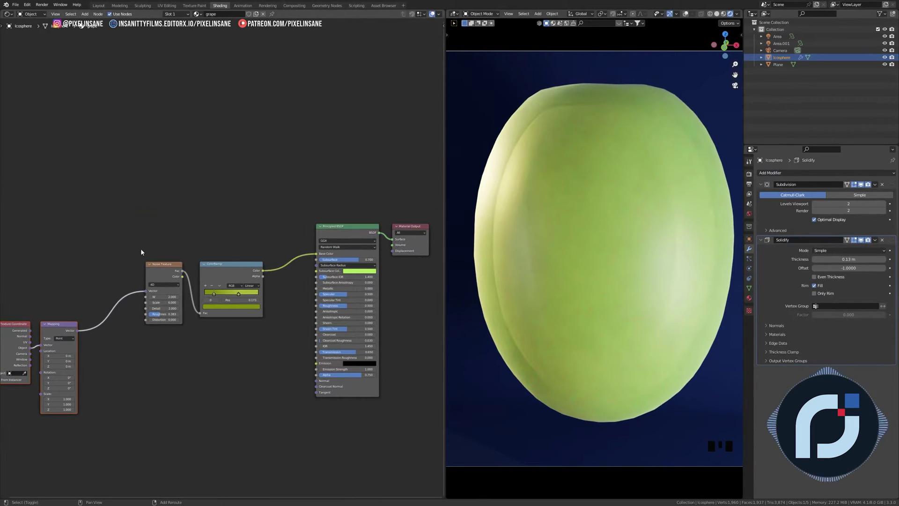
Duplicate the Noise Texture above the original, reset the copy to its default settings, and preview it on the grape
{"action": "scroll", "coordinate": [146, 262], "scroll_direction": "up", "scroll_amount": 1}
{"action": "left_click", "coordinate": [146, 271]}
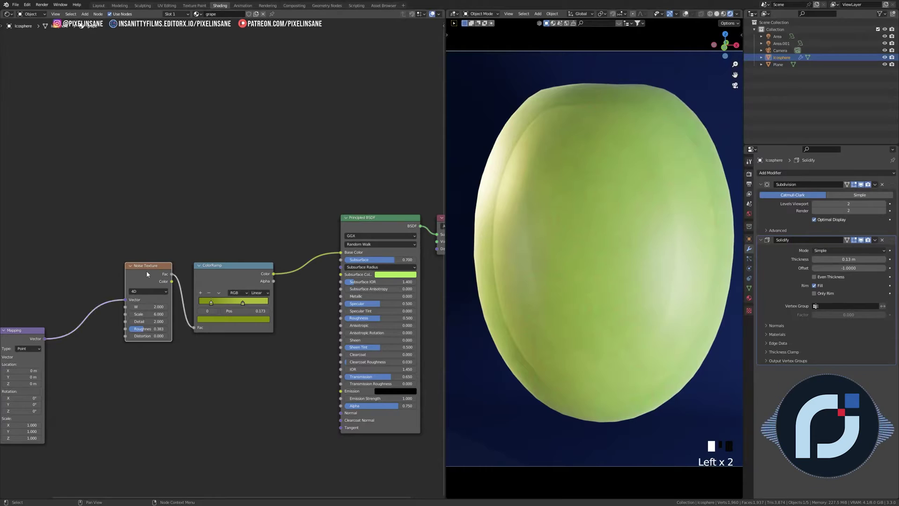
{"action": "key", "text": "shift+d"}
{"action": "left_click", "coordinate": [148, 162]}
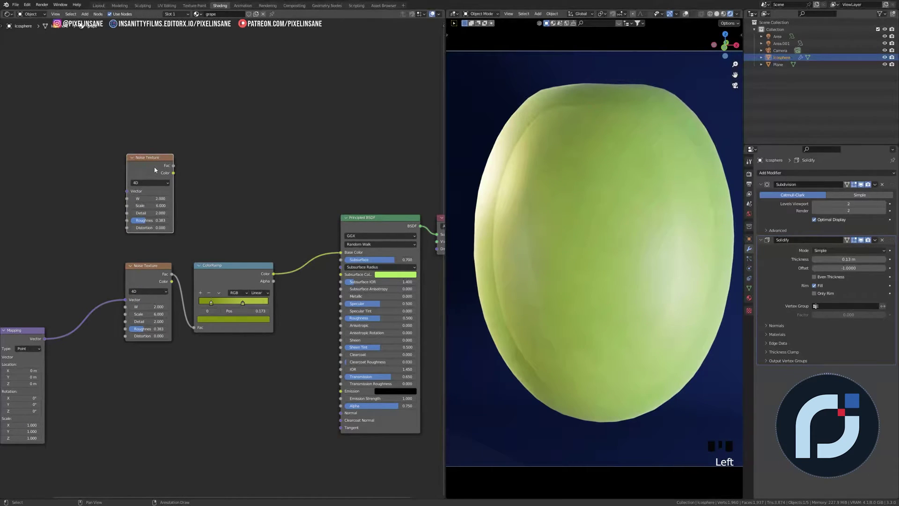
{"action": "key", "text": "BackSpace"}
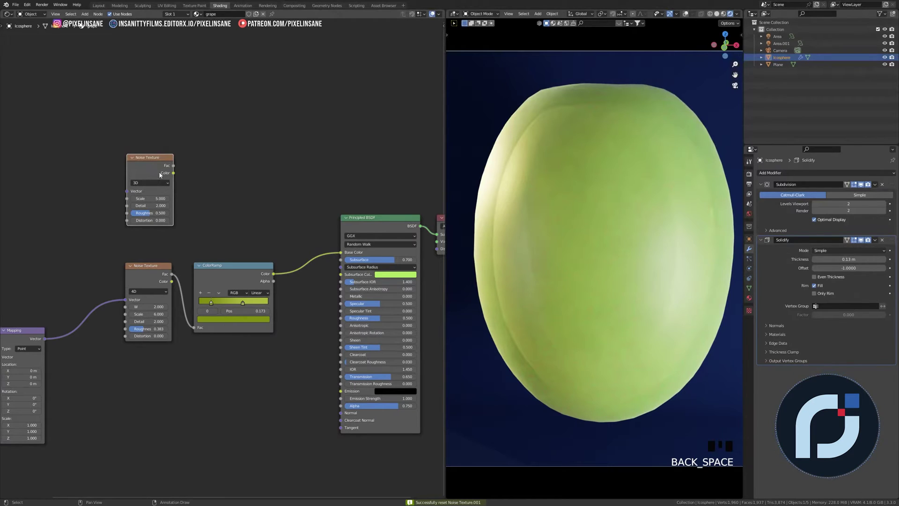
{"action": "left_click", "coordinate": [152, 180], "text": "ctrl+shift"}
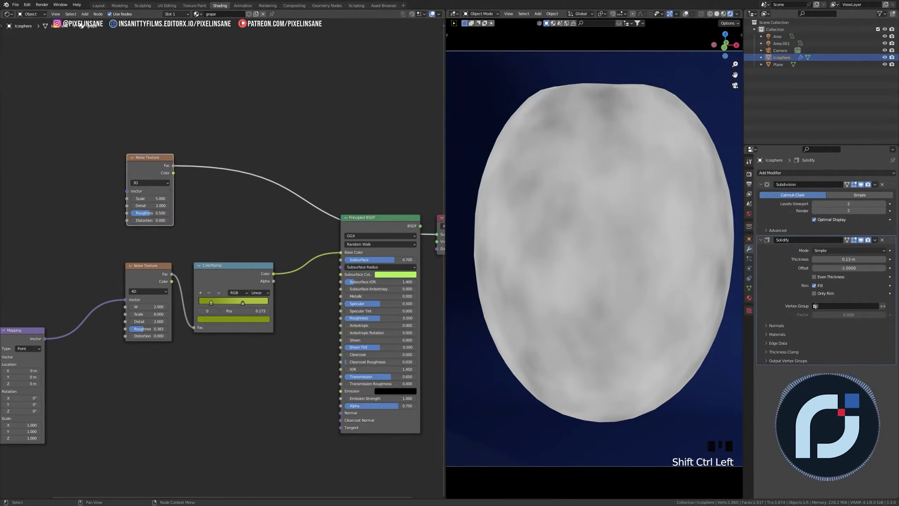
Set the duplicated Noise Texture's Scale to 4.5 and Detail to 11
{"action": "left_click", "coordinate": [156, 198]}
{"action": "key", "text": "BackSpace"}
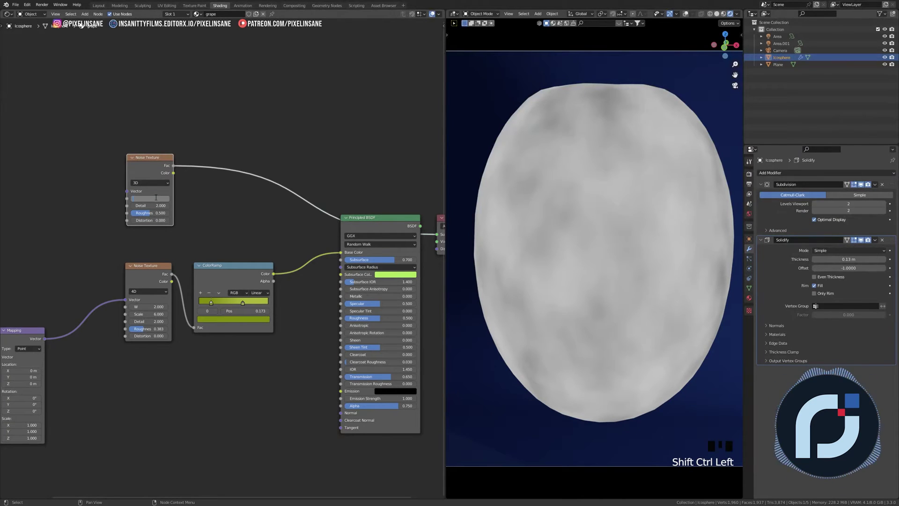
{"action": "type", "text": "4.5"}
{"action": "key", "text": "Return"}
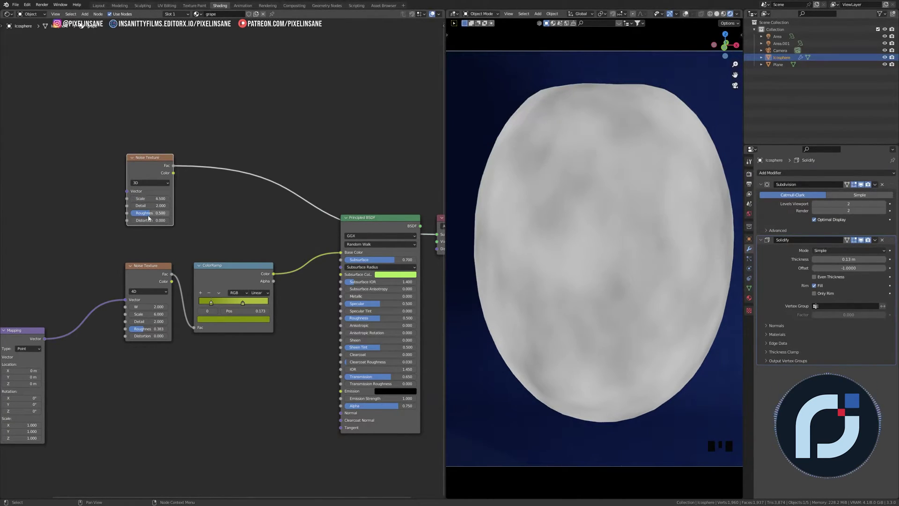
{"action": "left_click", "coordinate": [157, 206]}
{"action": "type", "text": "11"}
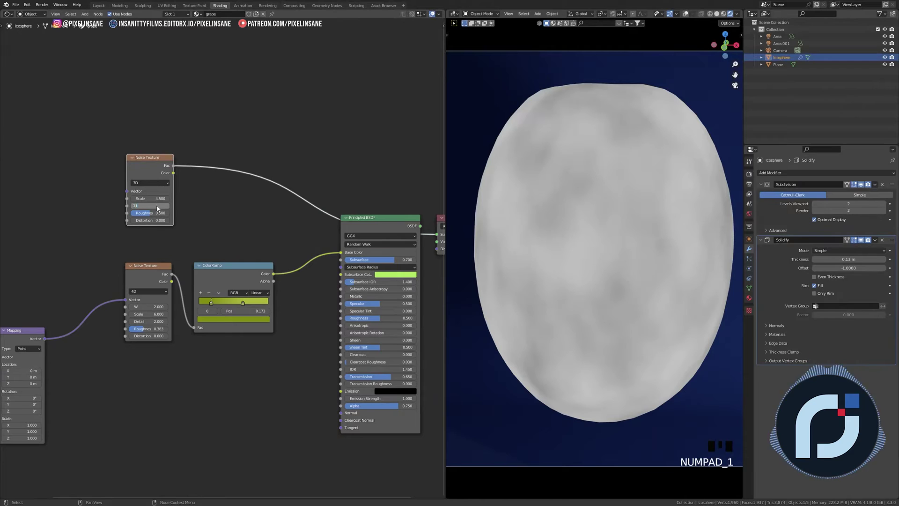
{"action": "key", "text": "Return"}
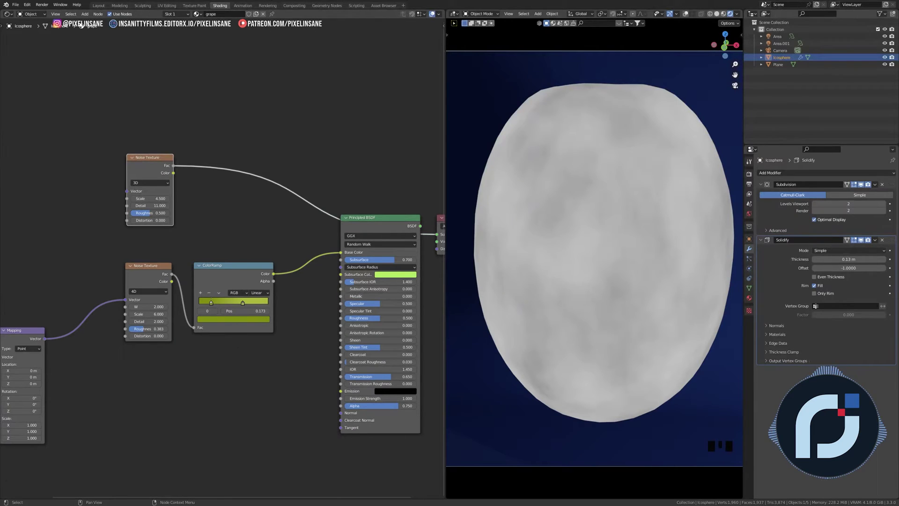
Place a duplicated ColorRamp reset to defaults above the new Noise Texture, feed it from that texture's Fac output, and preview it
{"action": "scroll", "coordinate": [196, 190], "scroll_direction": "down", "scroll_amount": 1}
{"action": "middle_click_drag", "start_coordinate": [196, 190], "coordinate": [191, 192]}
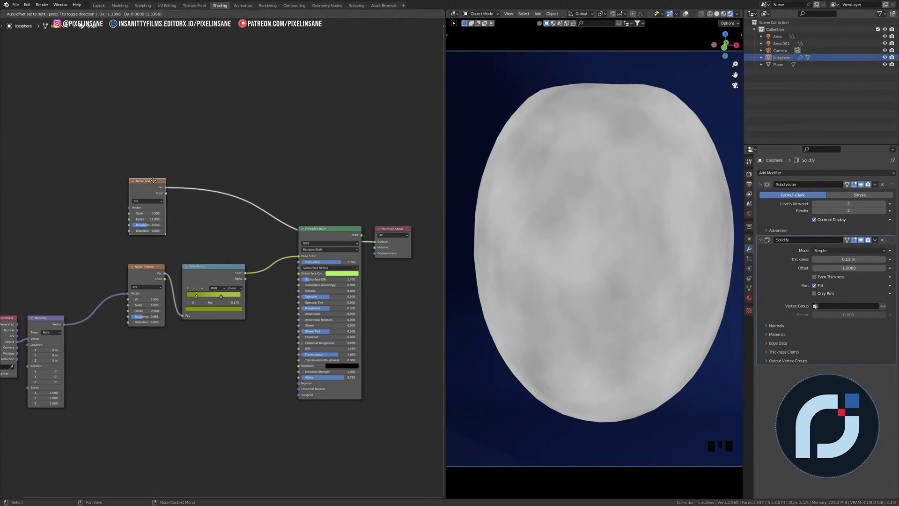
{"action": "left_click", "coordinate": [224, 241]}
{"action": "left_click", "coordinate": [212, 273]}
{"action": "key", "text": "shift+d"}
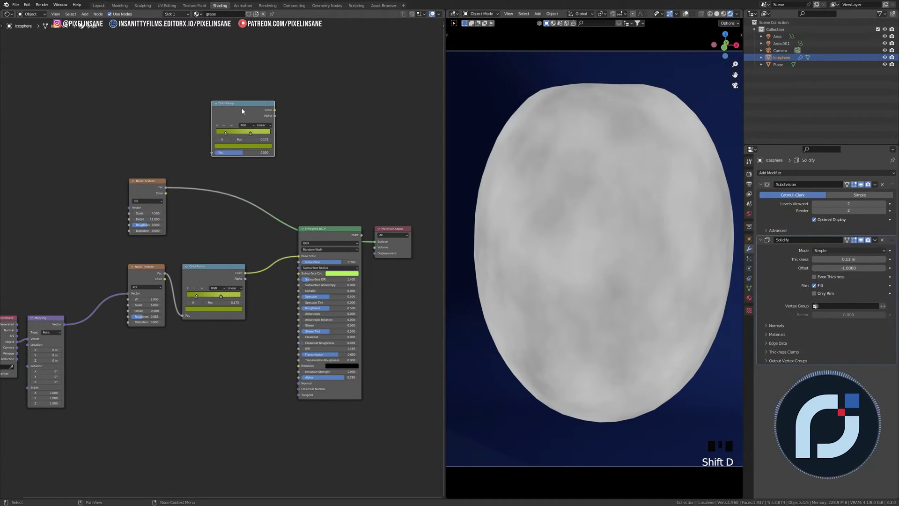
{"action": "key", "text": "BackSpace"}
{"action": "left_click", "coordinate": [243, 117]}
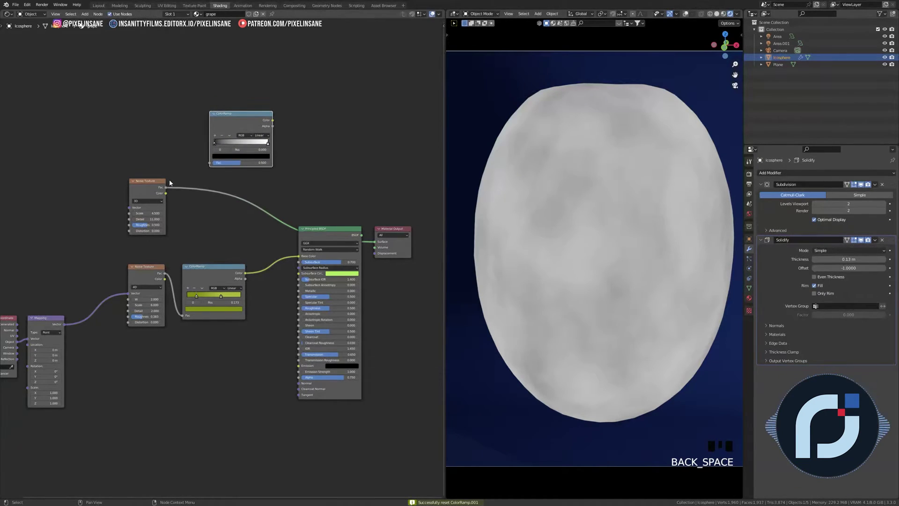
{"action": "left_click_drag", "start_coordinate": [165, 186], "coordinate": [207, 164]}
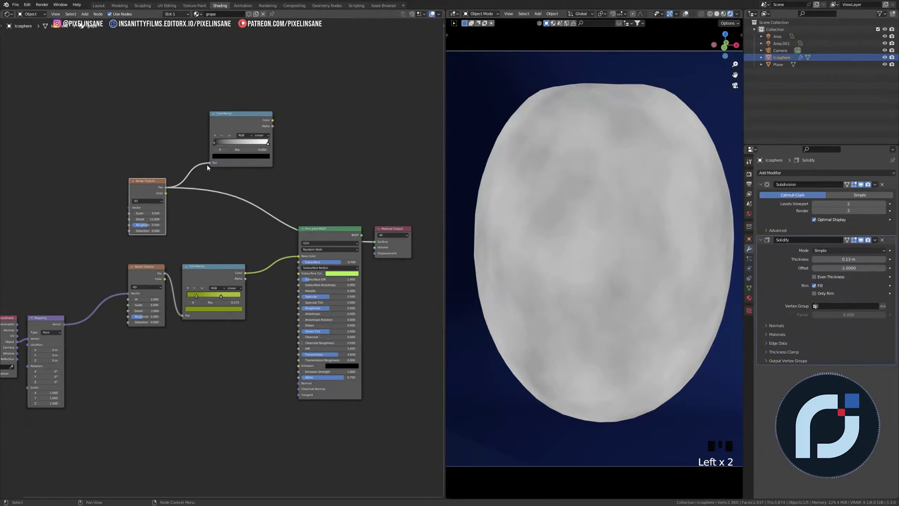
{"action": "left_click", "coordinate": [240, 120], "text": "ctrl+shift"}
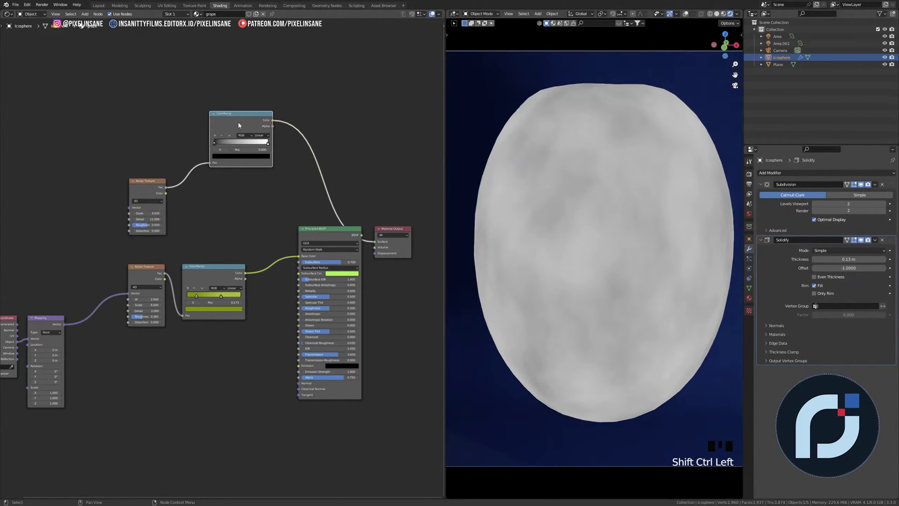
Set the new ColorRamp's interpolation to B-Spline
{"action": "scroll", "coordinate": [222, 135], "scroll_direction": "up", "scroll_amount": 2}
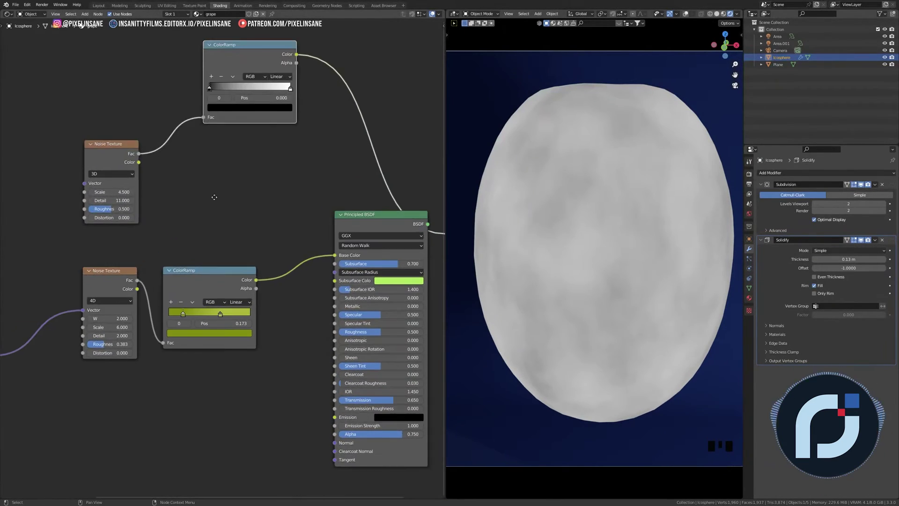
{"action": "left_click", "coordinate": [282, 135]}
{"action": "left_click", "coordinate": [287, 167]}
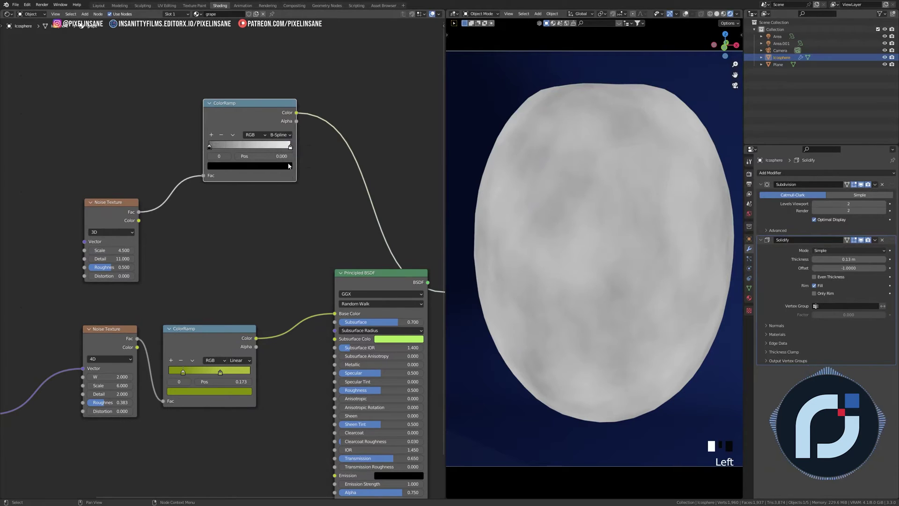
Tighten the new ColorRamp with the black stop at 0.295 and the white stop near the middle, and align its nodes above the green pair
{"action": "left_click_drag", "start_coordinate": [209, 147], "coordinate": [231, 147]}
{"action": "left_click_drag", "start_coordinate": [291, 147], "coordinate": [233, 149]}
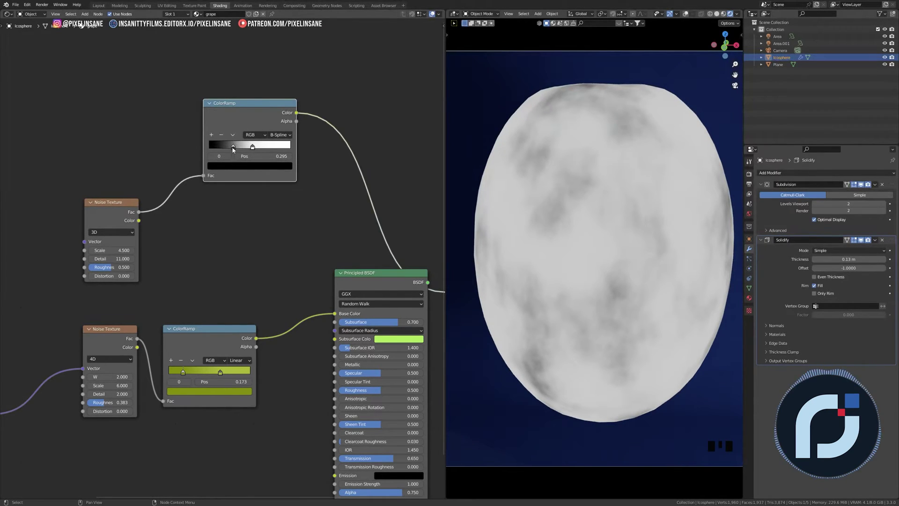
{"action": "left_click_drag", "start_coordinate": [243, 103], "coordinate": [237, 229]}
{"action": "mouse_move", "coordinate": [118, 202]}
{"action": "left_mouse_down"}
{"action": "mouse_move", "coordinate": [116, 172]}
{"action": "mouse_move", "coordinate": [109, 212]}
{"action": "left_mouse_up"}
{"action": "scroll", "coordinate": [185, 197], "scroll_direction": "down", "scroll_amount": 1}
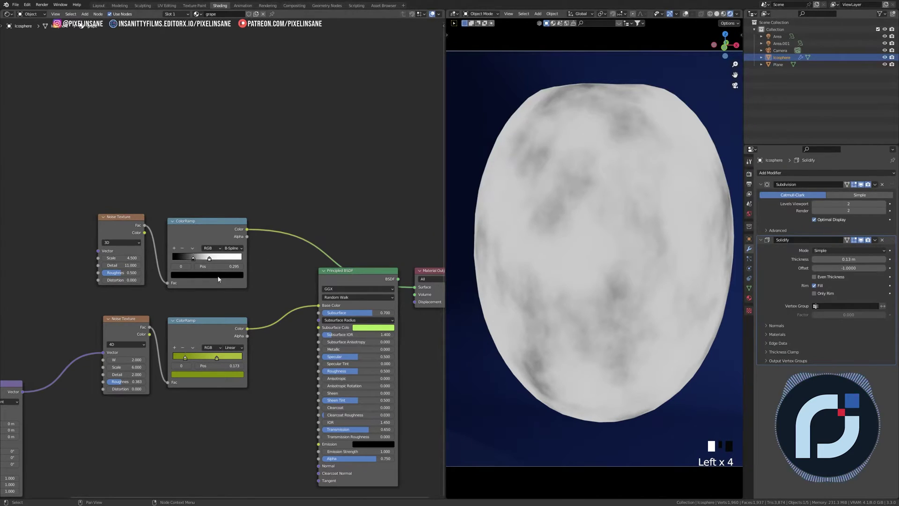
Feed the Mapping node's Vector output into the upper Noise Texture's Vector input
{"action": "left_click", "coordinate": [204, 336]}
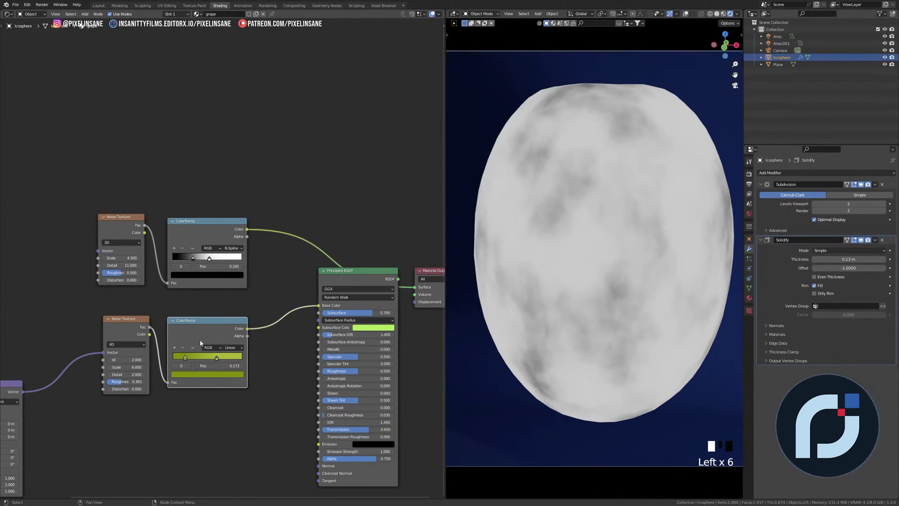
{"action": "left_click", "coordinate": [206, 230]}
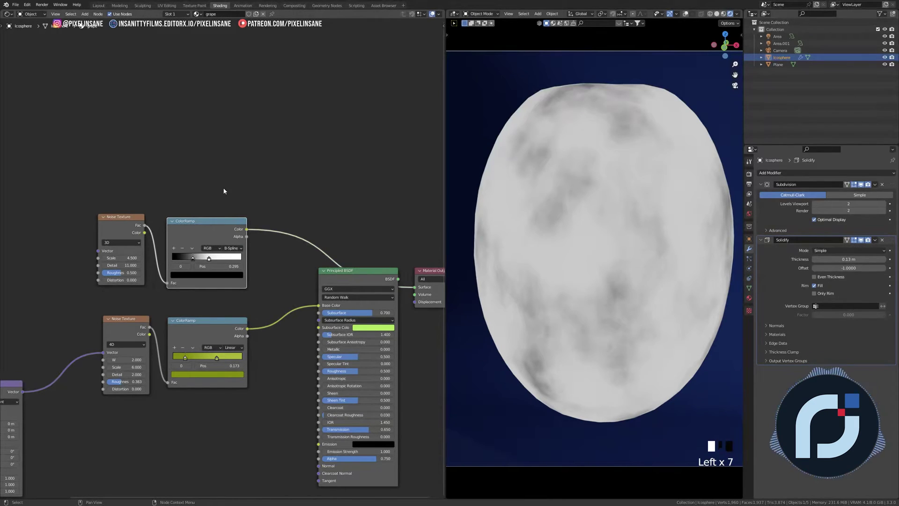
{"action": "left_click_drag", "start_coordinate": [224, 191], "coordinate": [98, 394]}
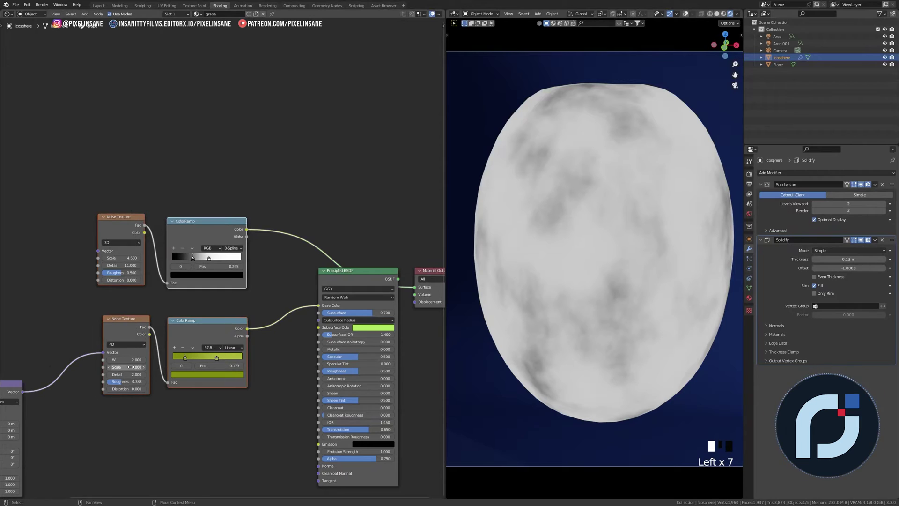
{"action": "left_click_drag", "start_coordinate": [142, 316], "coordinate": [125, 313]}
{"action": "scroll", "coordinate": [125, 313], "scroll_direction": "down", "scroll_amount": 1}
{"action": "middle_click_drag", "start_coordinate": [126, 313], "coordinate": [214, 308]}
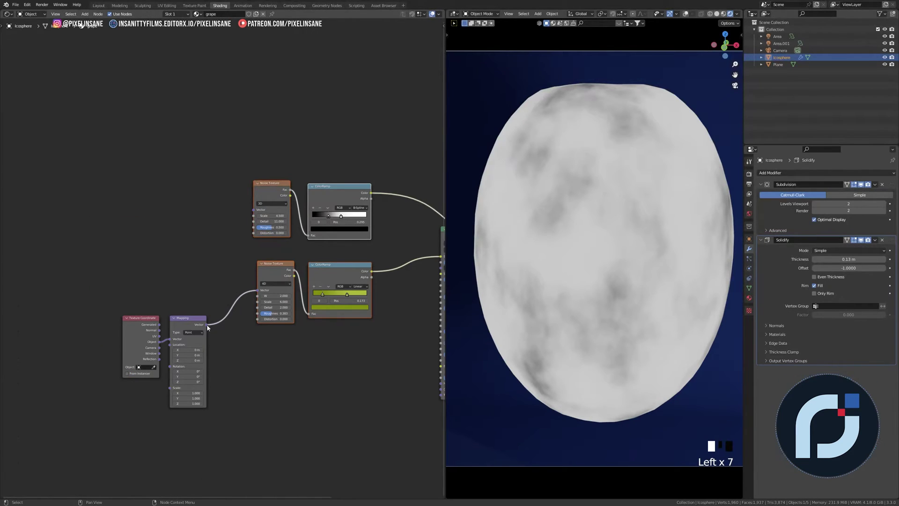
{"action": "left_click_drag", "start_coordinate": [207, 324], "coordinate": [254, 209]}
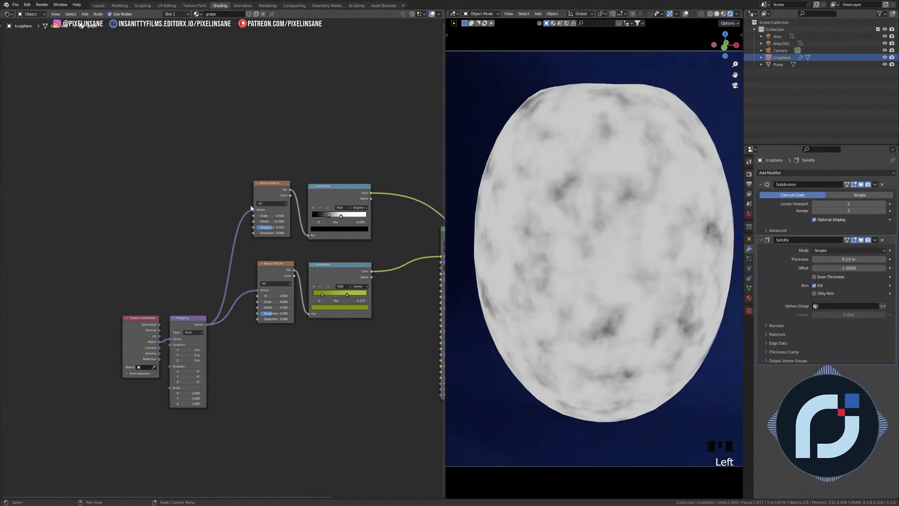
Add a MixRGB node on the black-and-white ColorRamp's output link, with that ramp feeding Color1
{"action": "middle_click_drag", "start_coordinate": [251, 209], "coordinate": [192, 227], "text": "shift"}
{"action": "left_click", "coordinate": [285, 189]}
{"action": "left_click_drag", "start_coordinate": [301, 158], "coordinate": [230, 322]}
{"action": "left_click_drag", "start_coordinate": [281, 205], "coordinate": [263, 205]}
{"action": "key", "text": "shift+a"}
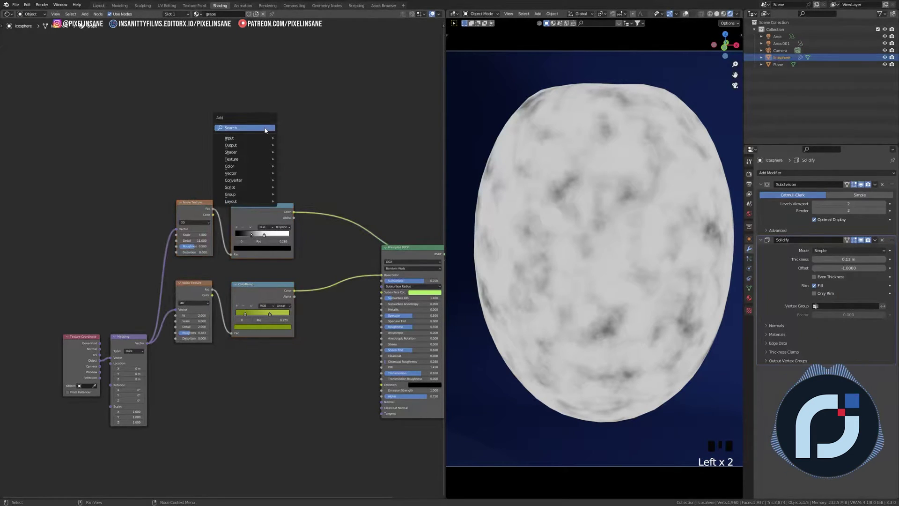
{"action": "left_click", "coordinate": [265, 128]}
{"action": "type", "text": "mi"}
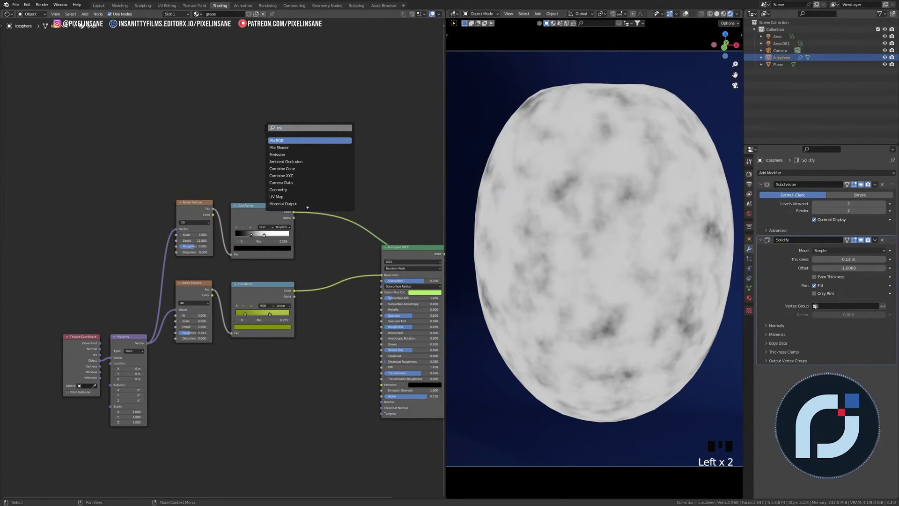
{"action": "key", "text": "Return"}
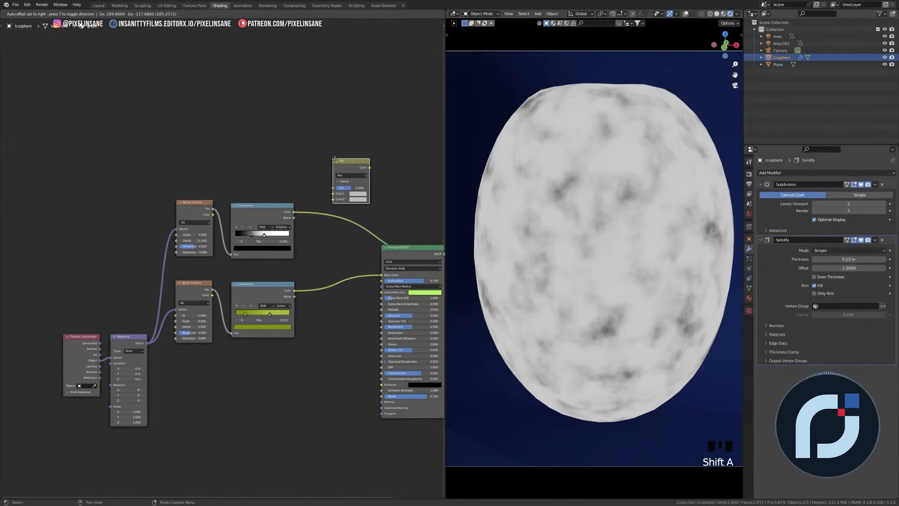
{"action": "left_click", "coordinate": [331, 189]}
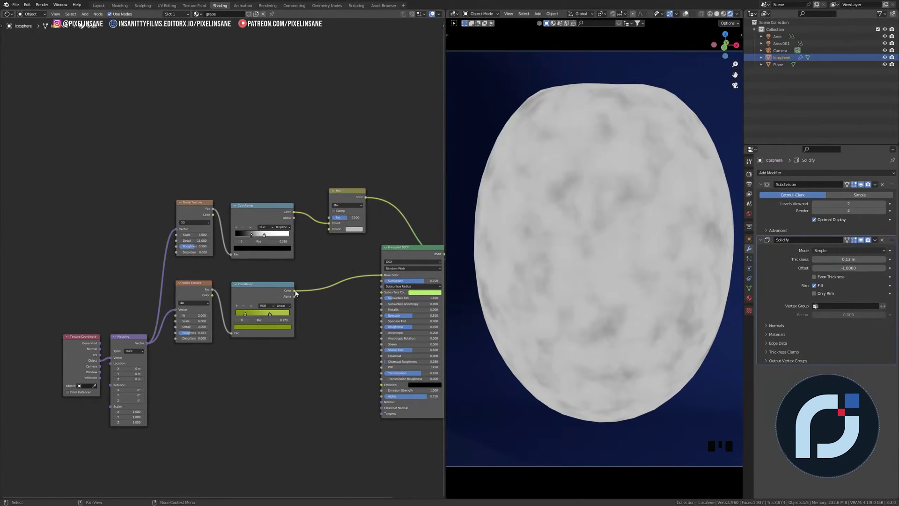
Feed the green ColorRamp into the Mix node's Color2 input and enable Clamp while previewing the mix
{"action": "left_click_drag", "start_coordinate": [294, 291], "coordinate": [334, 233]}
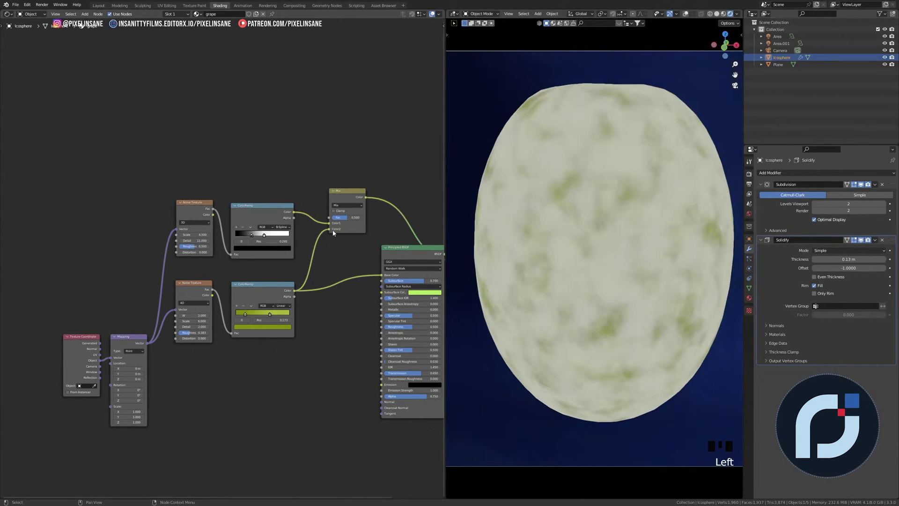
{"action": "left_click", "coordinate": [345, 199], "text": "ctrl+shift"}
{"action": "left_click", "coordinate": [345, 199], "text": "ctrl+shift"}
{"action": "left_click", "coordinate": [345, 199], "text": "ctrl+shift"}
{"action": "left_click", "coordinate": [345, 201], "text": "ctrl+shift"}
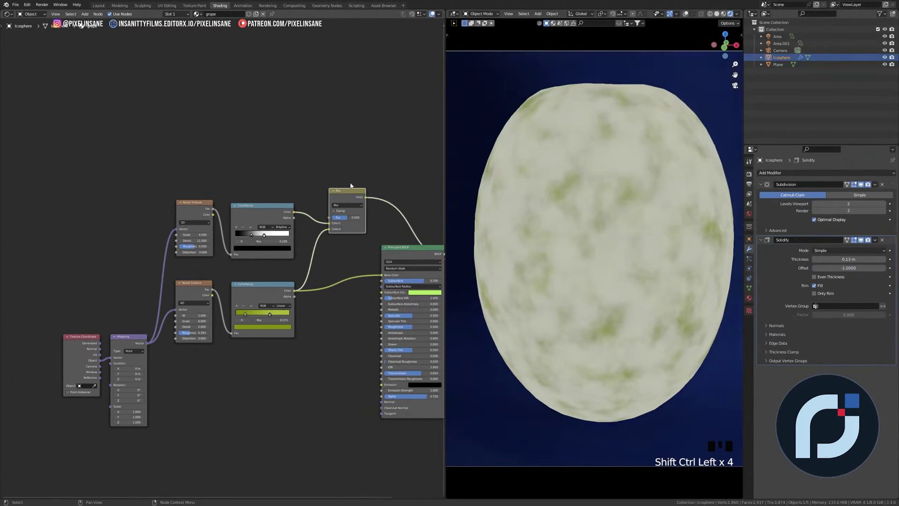
{"action": "left_click", "coordinate": [335, 211]}
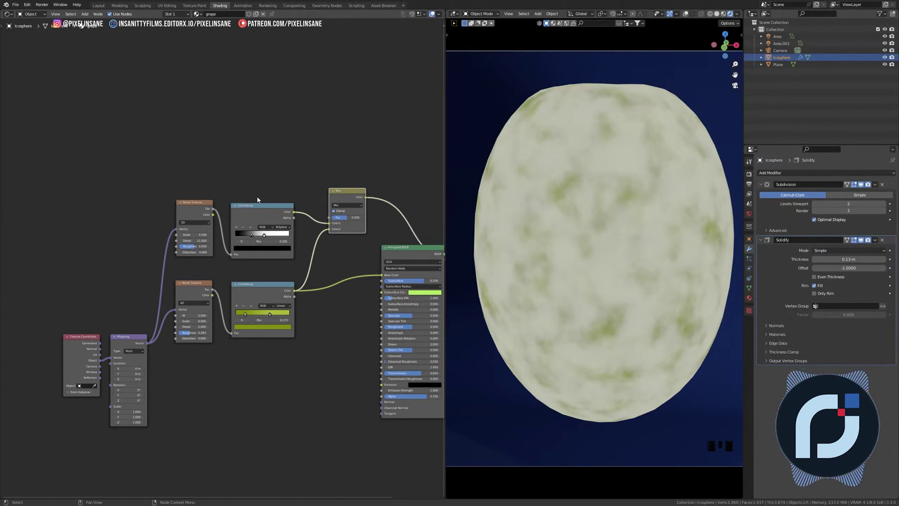
Duplicate the black-and-white ColorRamp above the original, feed it from the upper Noise Texture's Fac, and connect its Color to the Mix node's Fac
{"action": "left_click", "coordinate": [254, 215]}
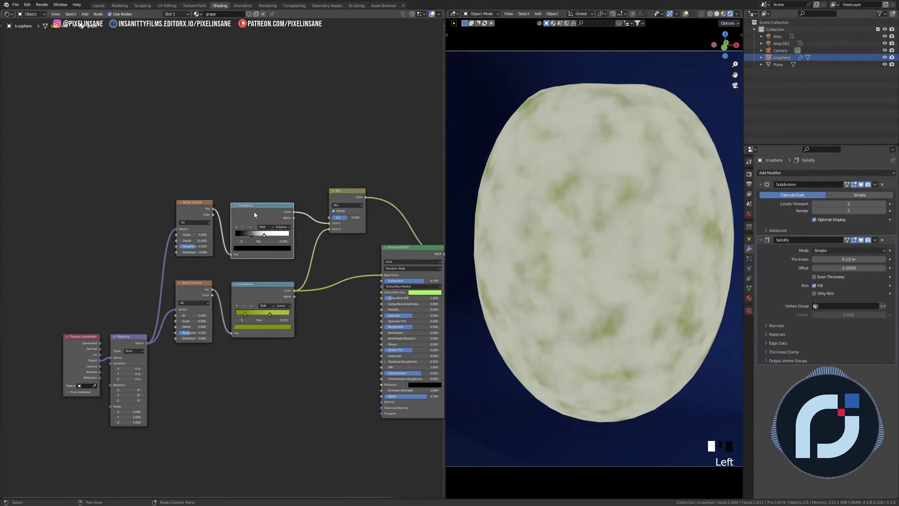
{"action": "left_click", "coordinate": [254, 185]}
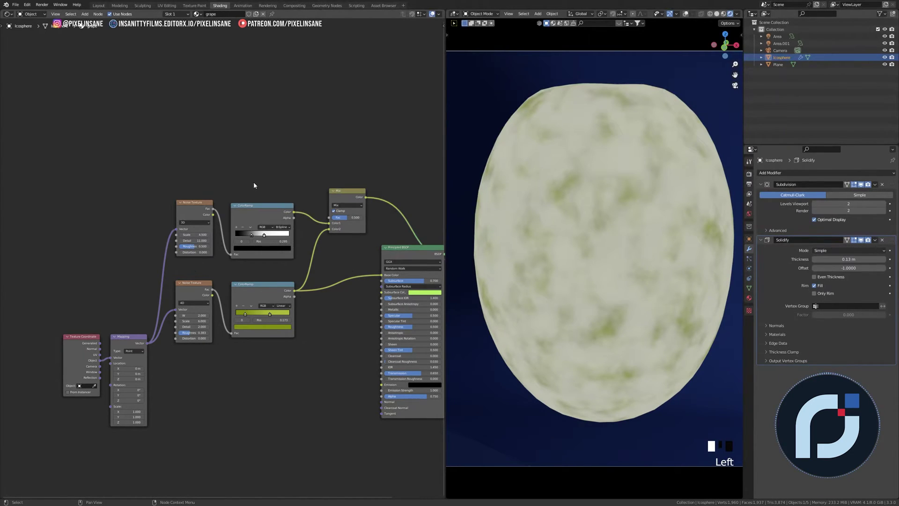
{"action": "triple_click", "coordinate": [252, 215]}
{"action": "key", "text": "shift+d"}
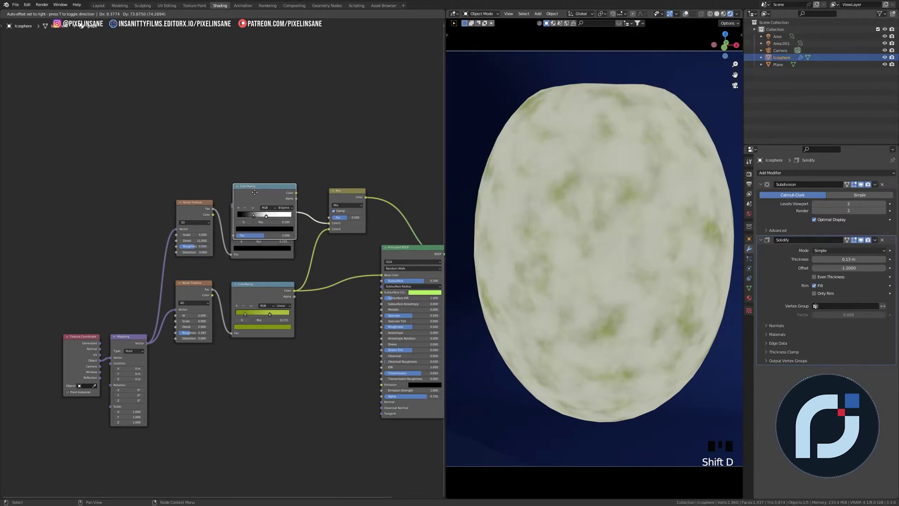
{"action": "left_click", "coordinate": [251, 147]}
{"action": "left_click_drag", "start_coordinate": [213, 209], "coordinate": [230, 187]}
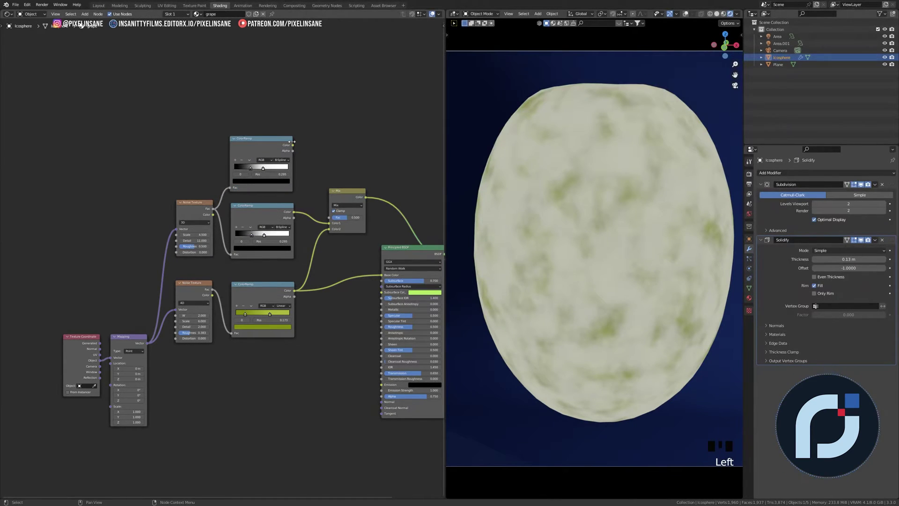
{"action": "left_click_drag", "start_coordinate": [293, 145], "coordinate": [330, 217]}
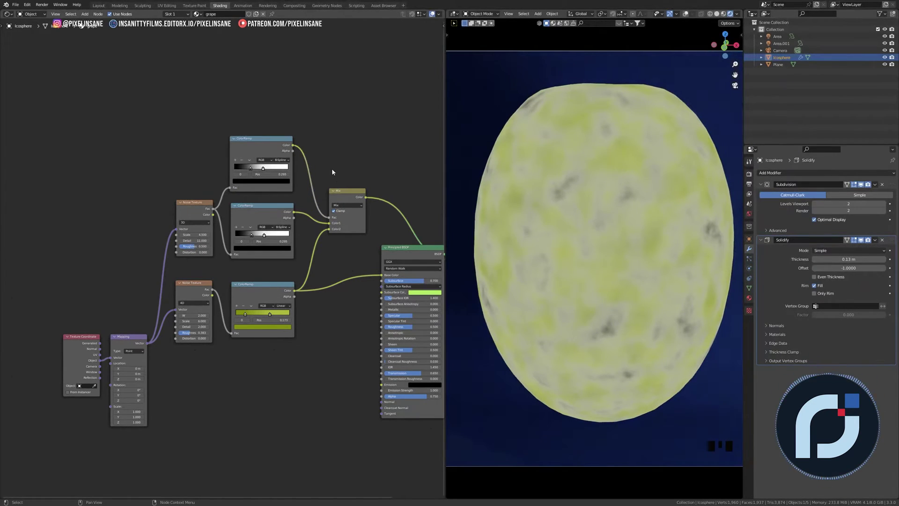
Restore the Principled BSDF to the Material Output and connect the Mix node's Color to its Base Color
{"action": "key", "text": "g"}
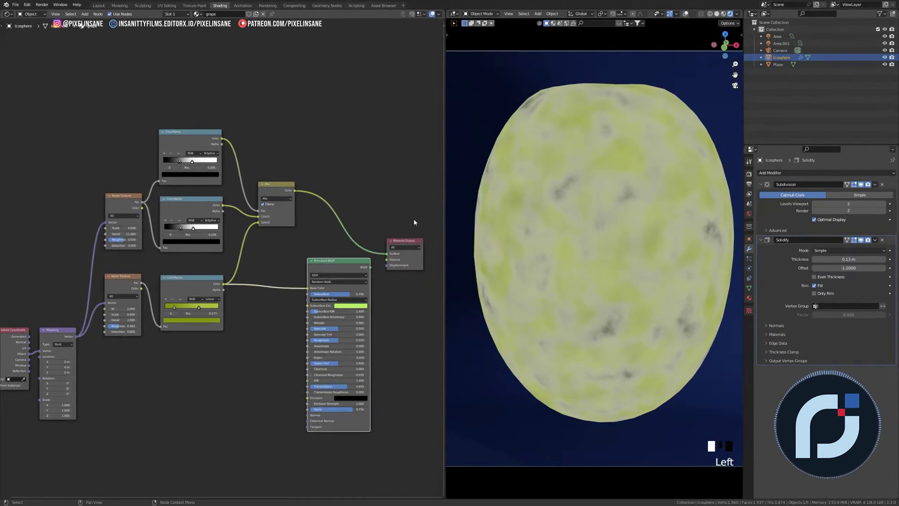
{"action": "left_click", "coordinate": [399, 291]}
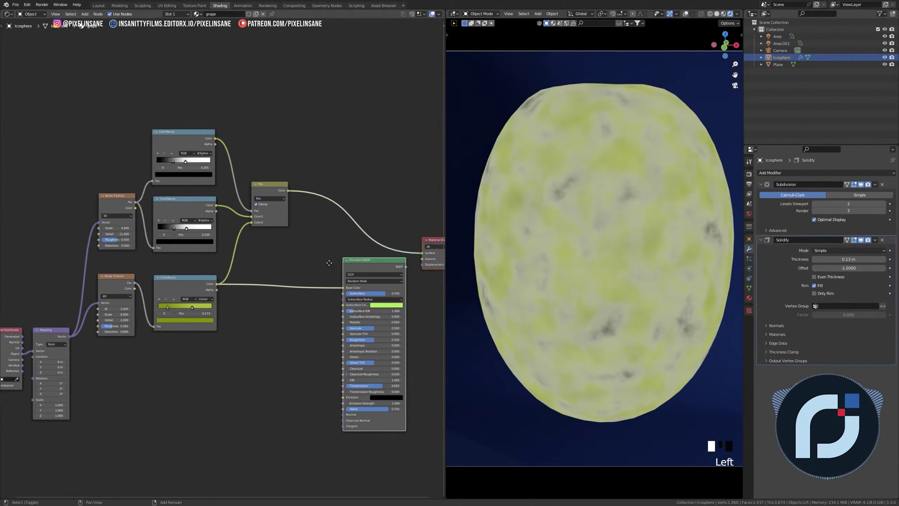
{"action": "middle_click_drag", "start_coordinate": [365, 264], "coordinate": [253, 272]}
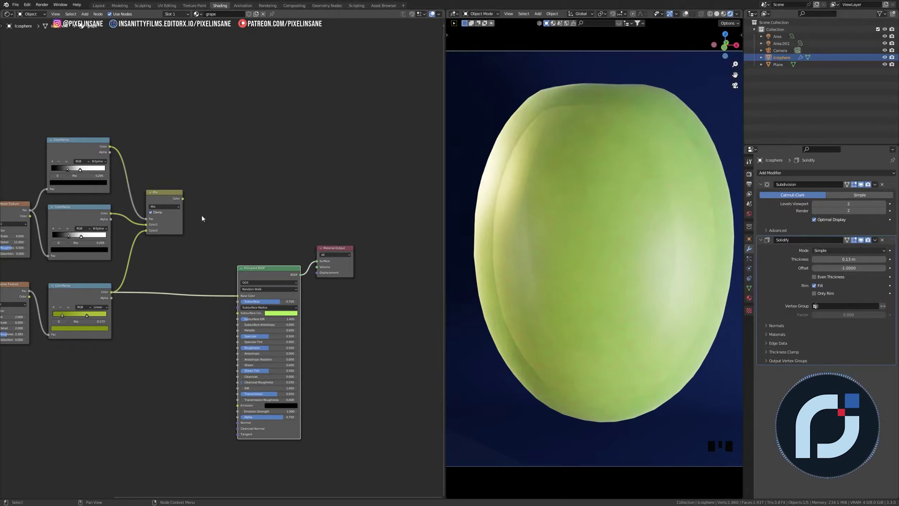
{"action": "left_click_drag", "start_coordinate": [182, 200], "coordinate": [193, 207]}
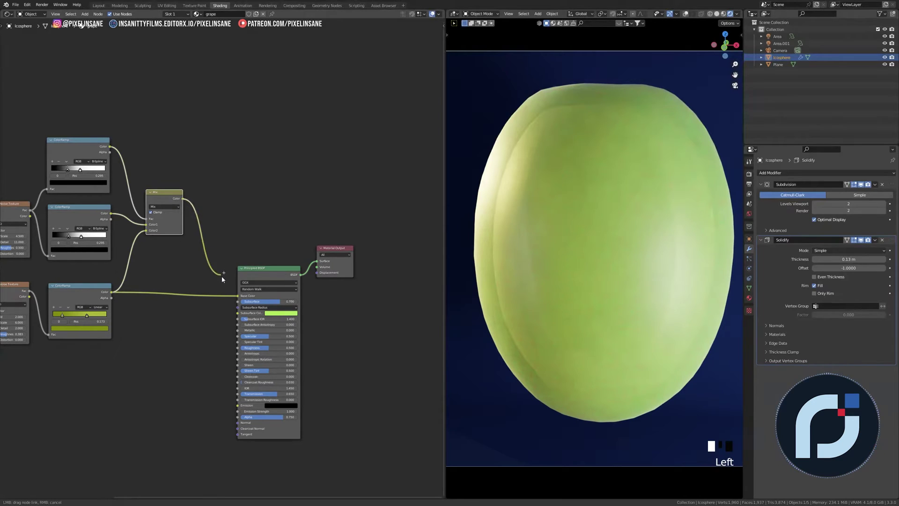
{"action": "left_click_drag", "start_coordinate": [222, 280], "coordinate": [240, 298]}
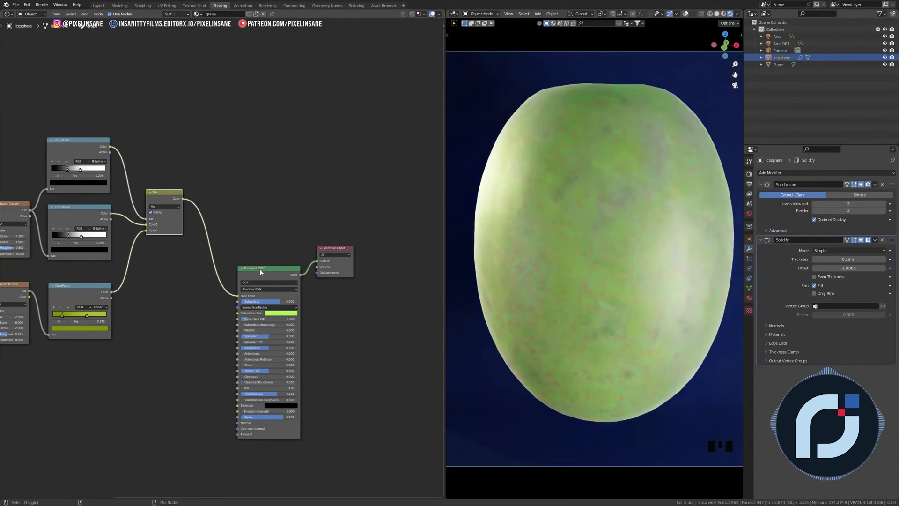
Preview the lower black-and-white ColorRamp, the green ColorRamp and the complete Principled shader on the grape in turn
{"action": "scroll", "coordinate": [165, 278], "scroll_direction": "down", "scroll_amount": 3}
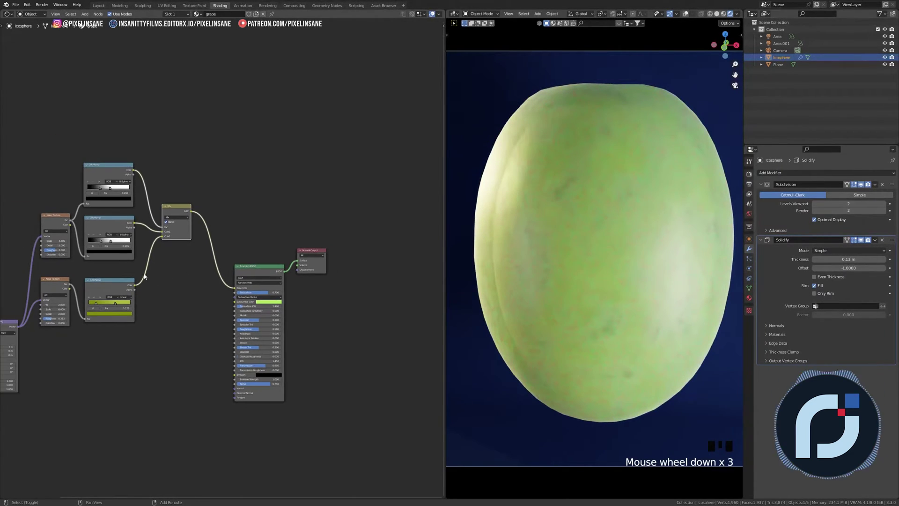
{"action": "middle_click_drag", "start_coordinate": [165, 278], "coordinate": [207, 261], "text": "shift"}
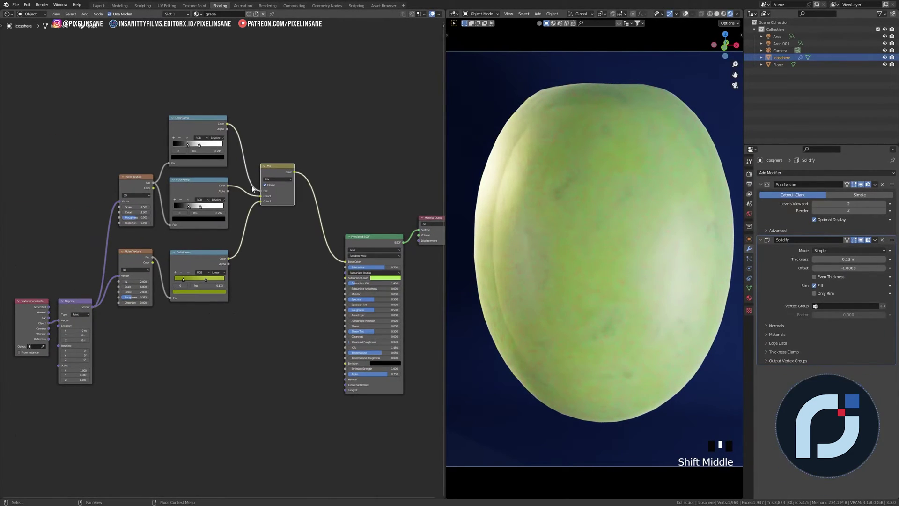
{"action": "scroll", "coordinate": [236, 124], "scroll_direction": "up", "scroll_amount": 2}
{"action": "left_click", "coordinate": [196, 128]}
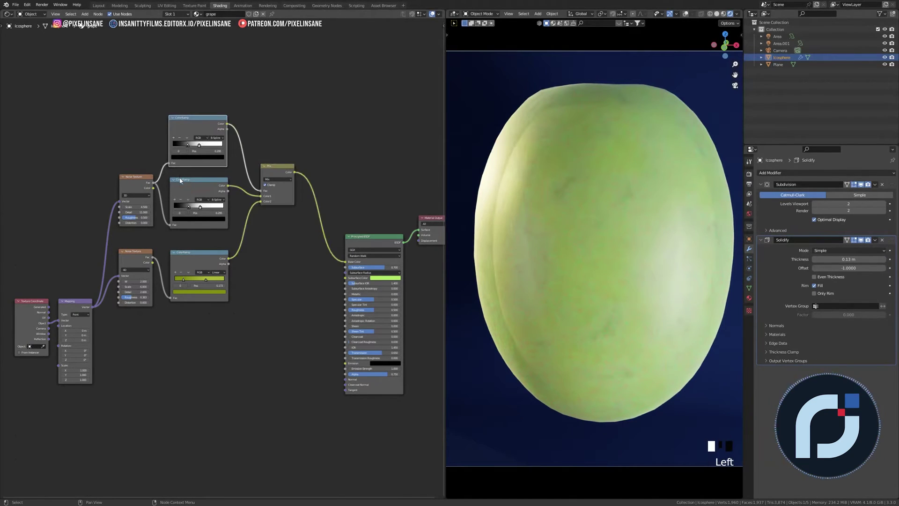
{"action": "left_click", "coordinate": [206, 187]}
{"action": "left_click", "coordinate": [203, 260]}
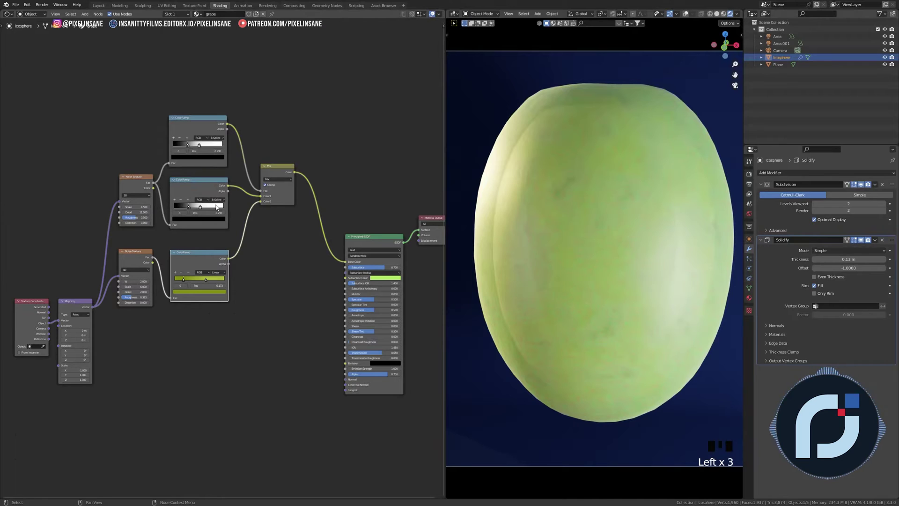
{"action": "left_click", "coordinate": [198, 182], "text": "ctrl+shift"}
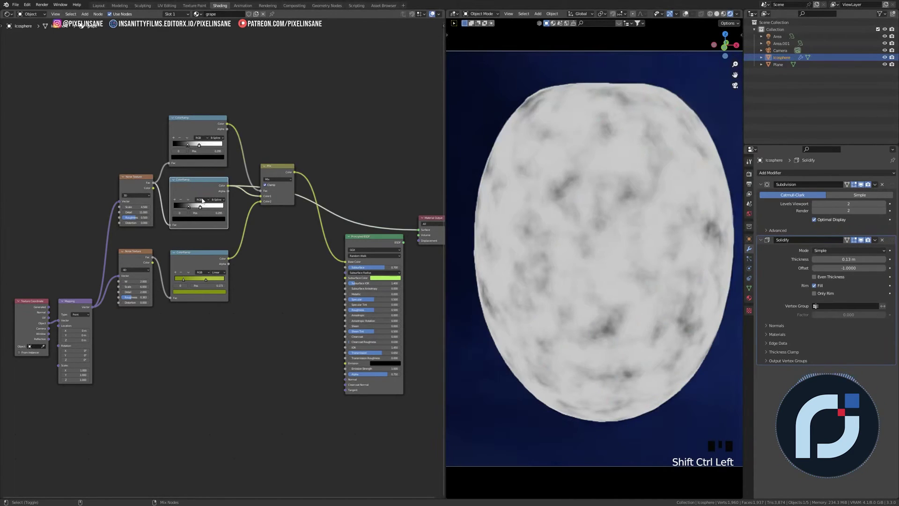
{"action": "left_click", "coordinate": [202, 255], "text": "ctrl+shift"}
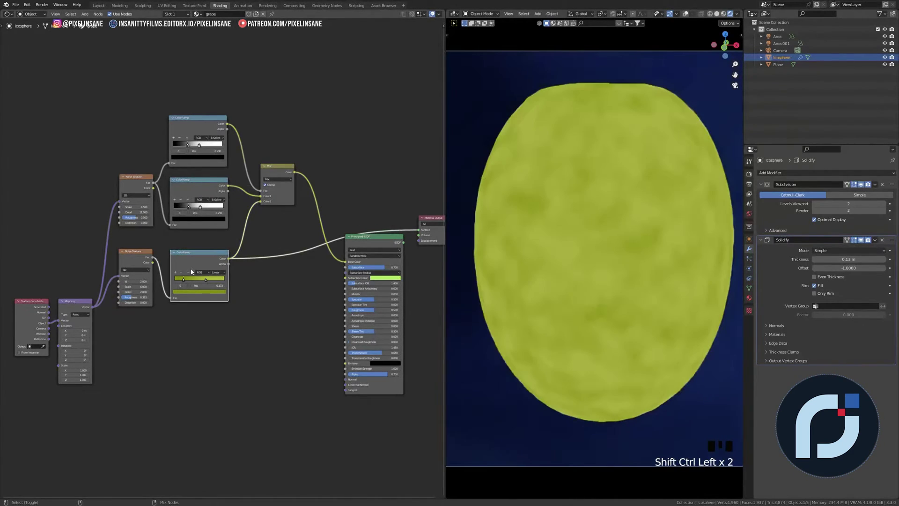
{"action": "left_click", "coordinate": [281, 173], "text": "ctrl+shift"}
{"action": "left_click", "coordinate": [274, 197], "text": "ctrl+shift"}
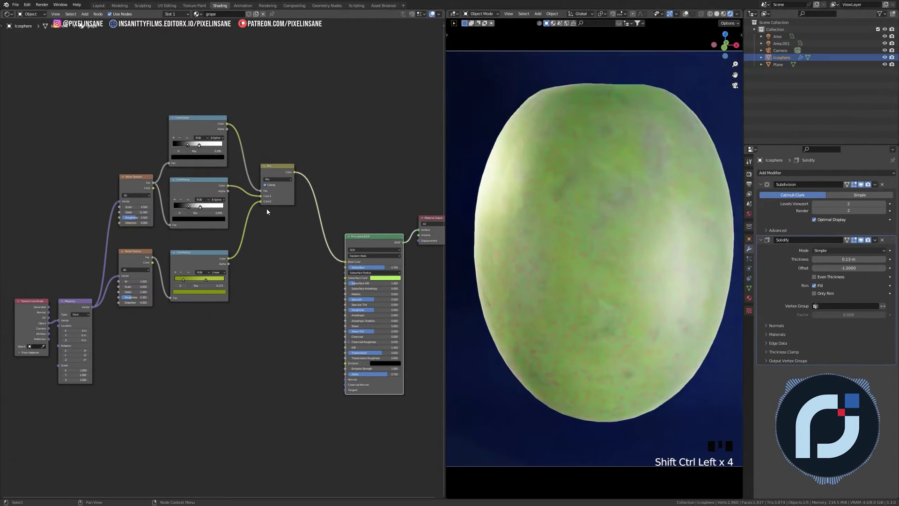
{"action": "left_click", "coordinate": [207, 332]}
{"action": "left_click", "coordinate": [207, 333]}
{"action": "middle_click_drag", "start_coordinate": [207, 333], "coordinate": [223, 319], "text": "shift"}
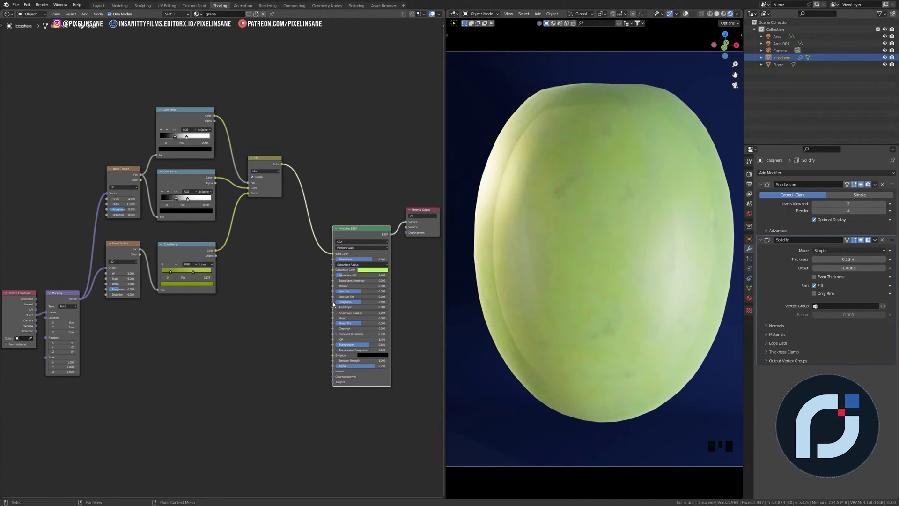
{"action": "scroll", "coordinate": [334, 304], "scroll_direction": "up", "scroll_amount": 2}
{"action": "middle_click_drag", "start_coordinate": [333, 305], "coordinate": [455, 264], "text": "shift"}
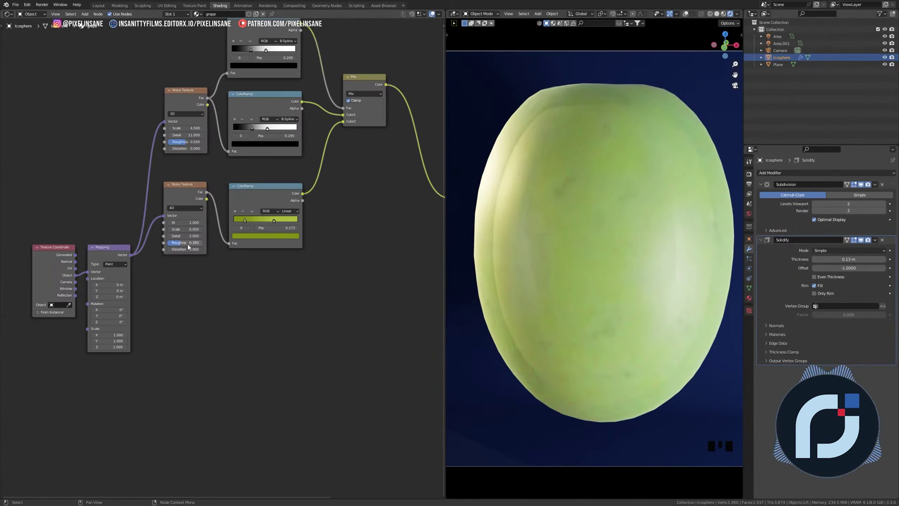
{"action": "key", "text": "shift+a"}
{"action": "left_click", "coordinate": [203, 300]}
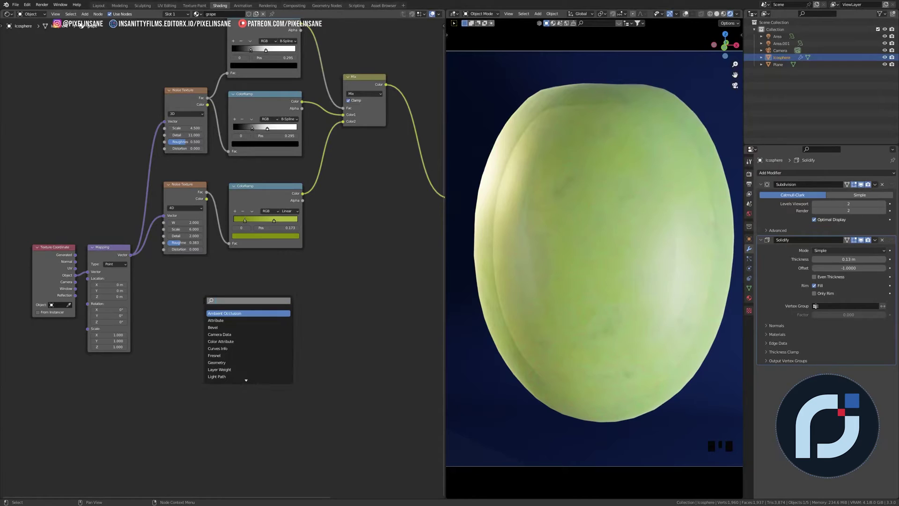
{"action": "left_click", "coordinate": [174, 186]}
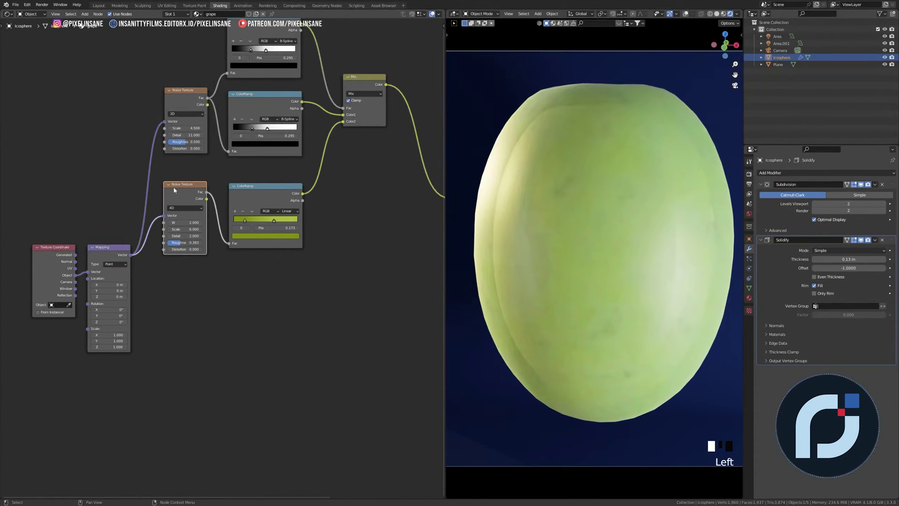
{"action": "key", "text": "shift+d"}
{"action": "left_click", "coordinate": [180, 279]}
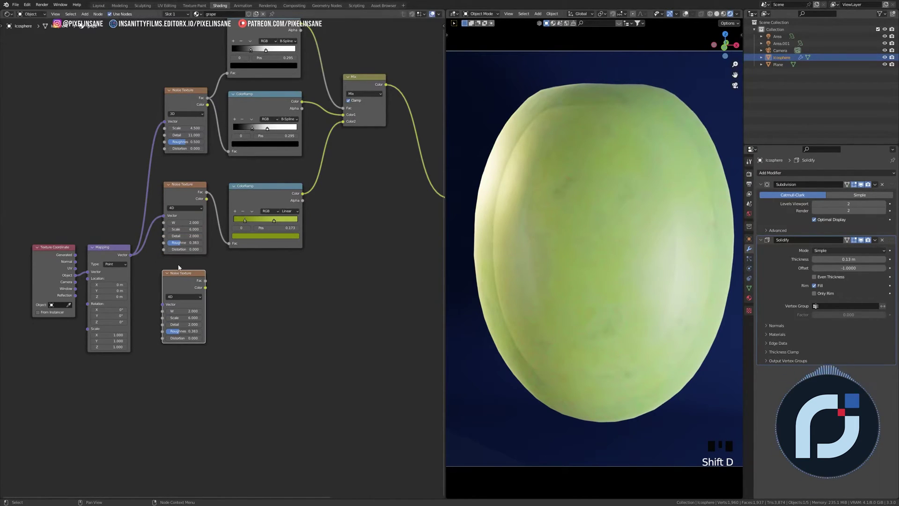
{"action": "left_click", "coordinate": [184, 280]}
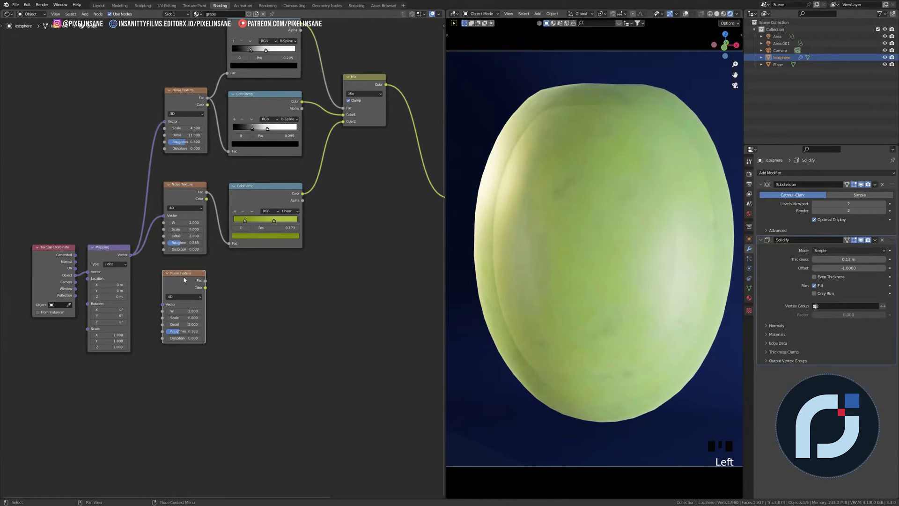
{"action": "key", "text": "Delete"}
Duplicate the 4D Noise Texture below with its Mapping link kept, reset the copy to defaults, and preview it on the grape
{"action": "left_click", "coordinate": [180, 192]}
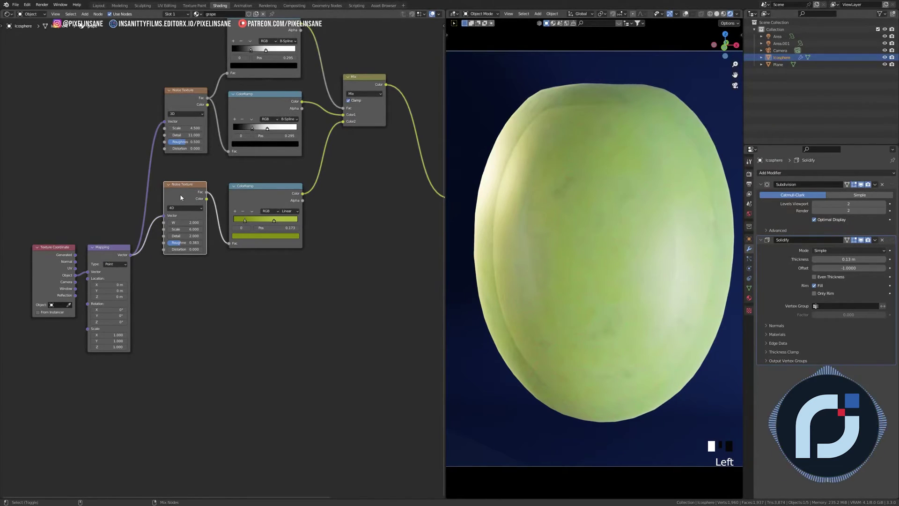
{"action": "key", "text": "ctrl+shift+d"}
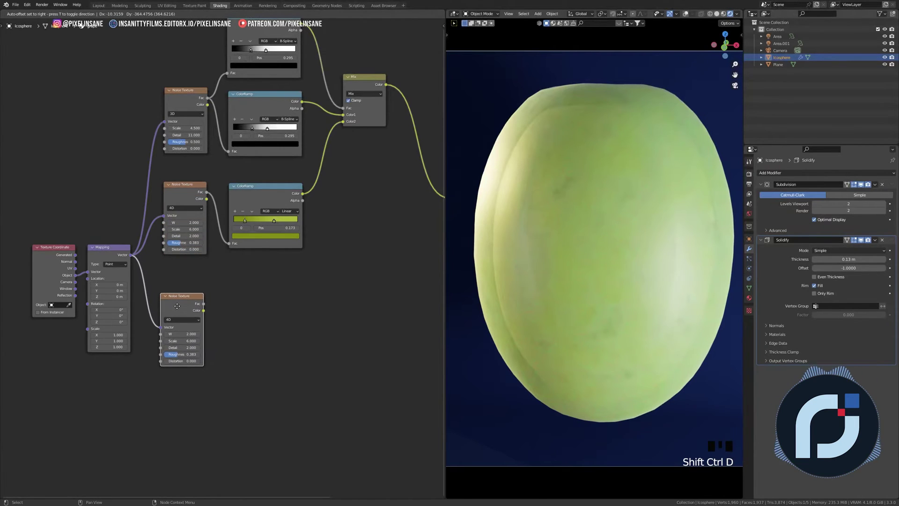
{"action": "left_click", "coordinate": [182, 311]}
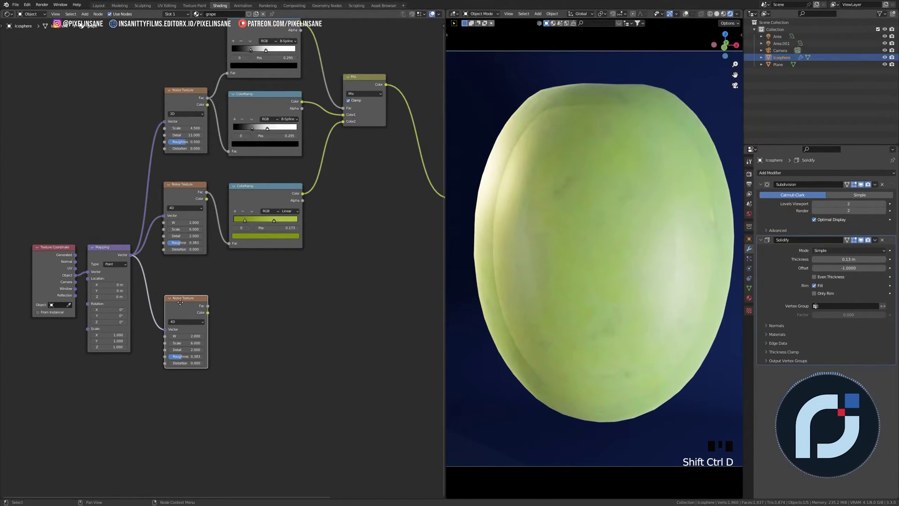
{"action": "left_click", "coordinate": [181, 310]}
{"action": "key", "text": "BackSpace"}
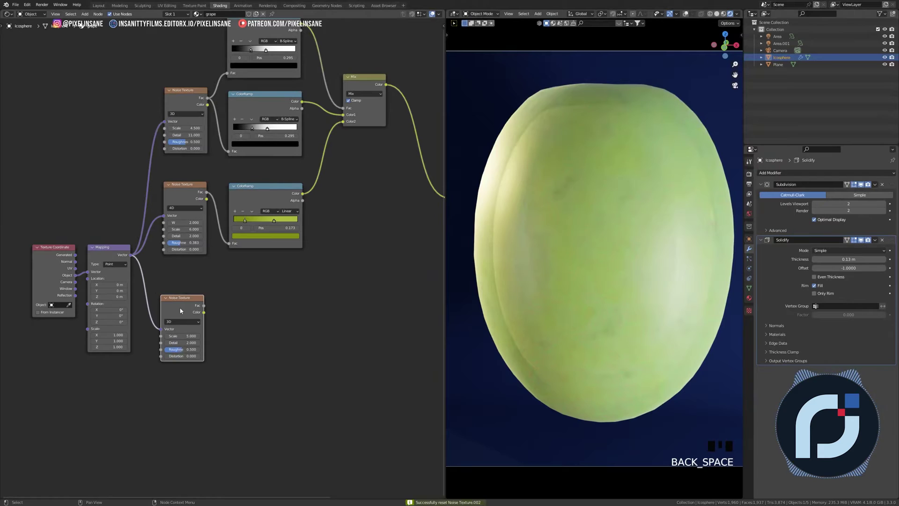
{"action": "scroll", "coordinate": [172, 321], "scroll_direction": "up", "scroll_amount": 2}
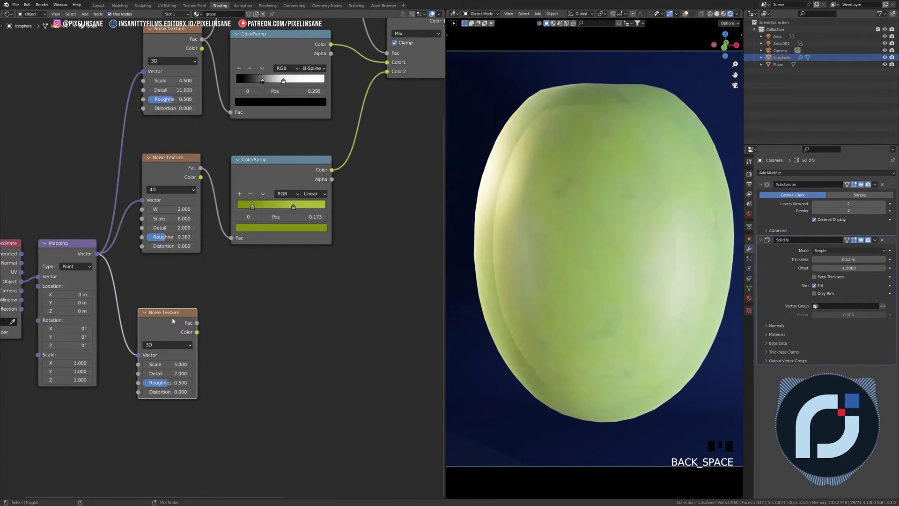
{"action": "left_click", "coordinate": [173, 317], "text": "ctrl+shift"}
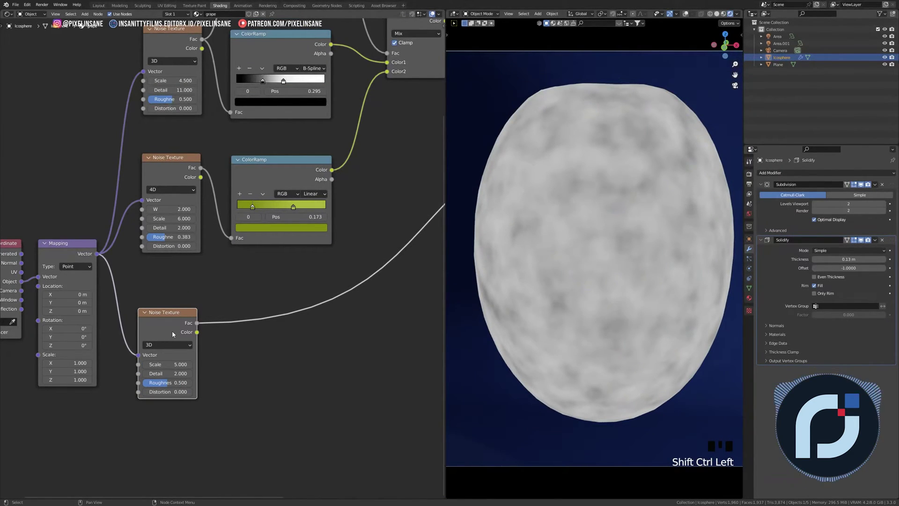
Set the new Noise Texture to 4D with W 7.300, Scale 3.000 and Roughness 0.333
{"action": "left_click", "coordinate": [165, 345]}
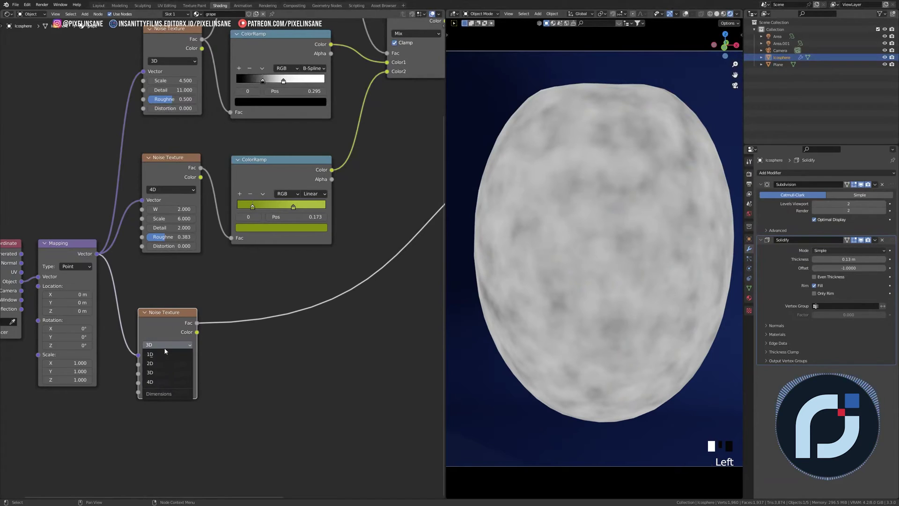
{"action": "left_click", "coordinate": [159, 381]}
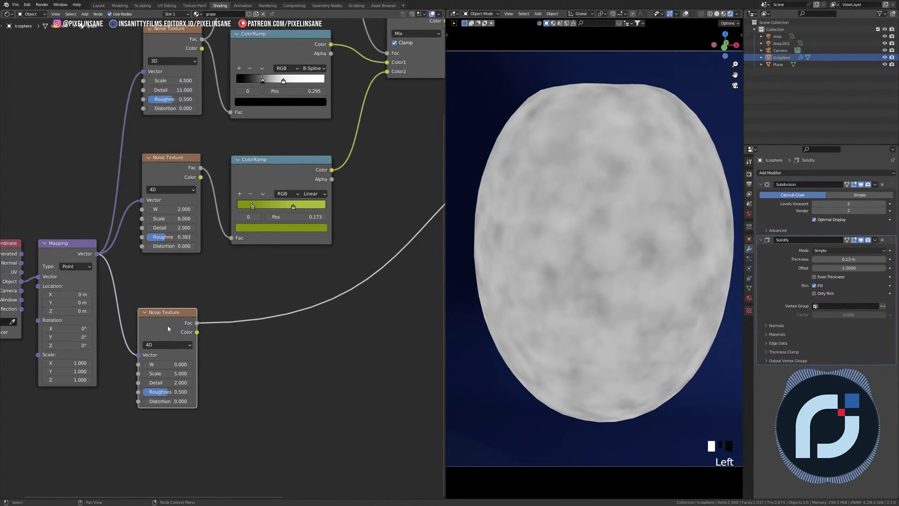
{"action": "left_click_drag", "start_coordinate": [166, 365], "coordinate": [150, 374]}
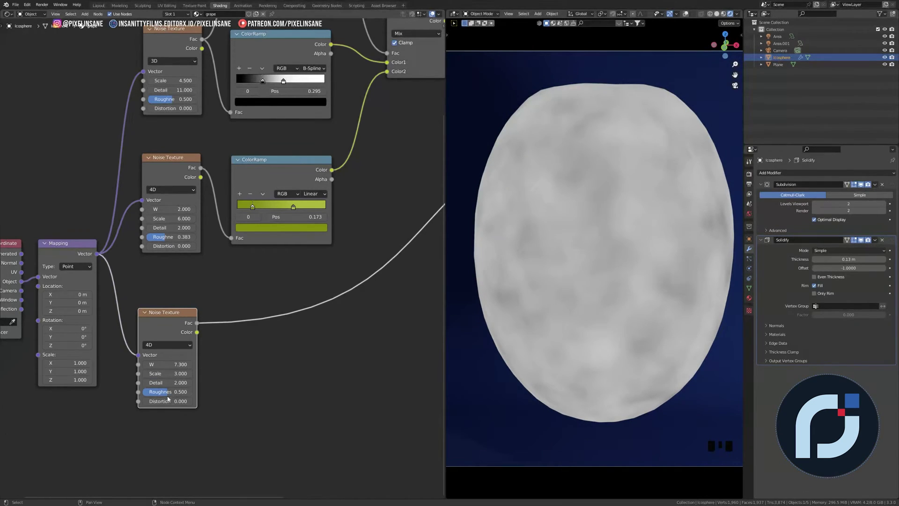
{"action": "left_click_drag", "start_coordinate": [167, 394], "coordinate": [158, 394]}
Duplicate a black-and-white ColorRamp beside the new Noise Texture and reset the copy to its defaults
{"action": "scroll", "coordinate": [238, 277], "scroll_direction": "down", "scroll_amount": 3}
{"action": "middle_click_drag", "start_coordinate": [238, 277], "coordinate": [234, 276], "text": "shift"}
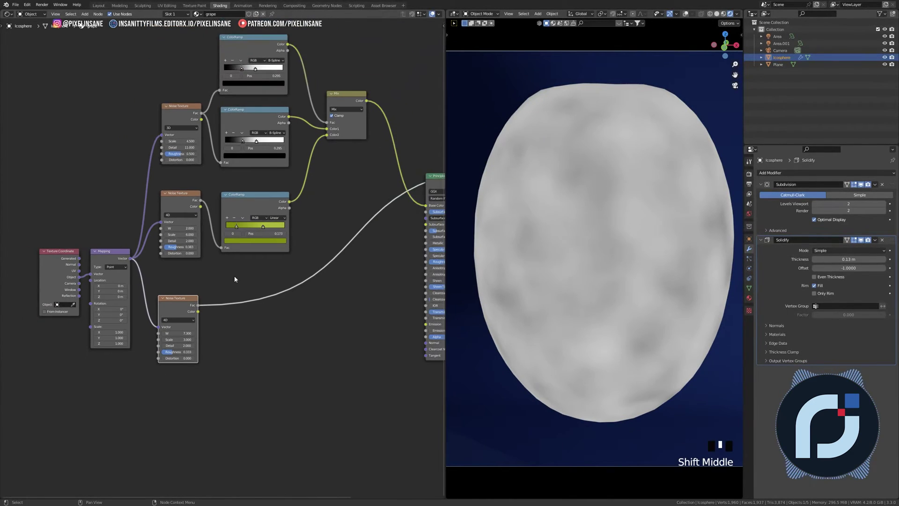
{"action": "left_click", "coordinate": [240, 116]}
{"action": "key", "text": "shift+d"}
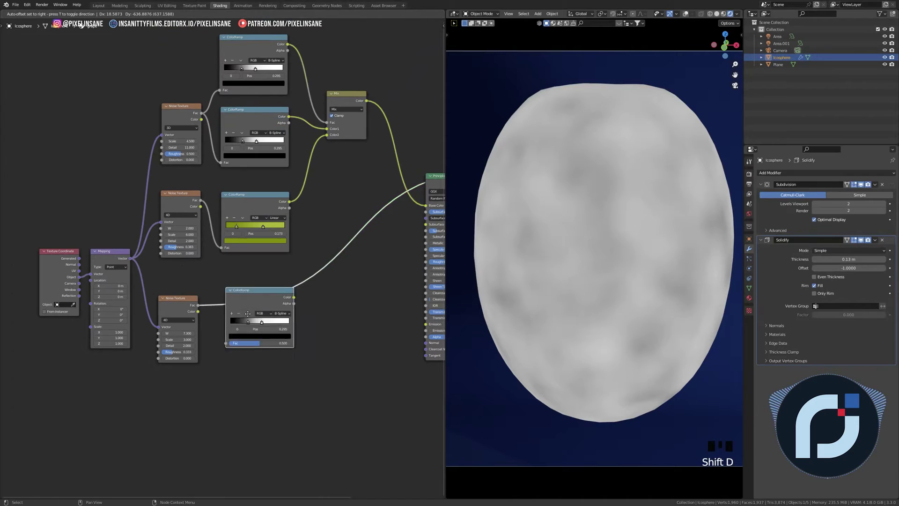
{"action": "key", "text": "BackSpace"}
Set the new ColorRamp to B-Spline interpolation, feed it from the new Noise Texture's Fac, and preview it on the grape
{"action": "scroll", "coordinate": [257, 333], "scroll_direction": "up", "scroll_amount": 2}
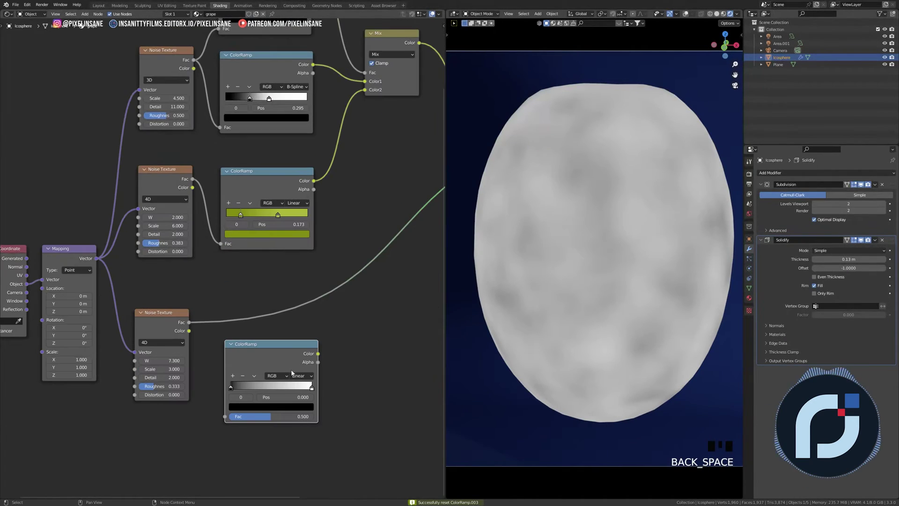
{"action": "left_click", "coordinate": [280, 344]}
{"action": "left_click", "coordinate": [305, 411]}
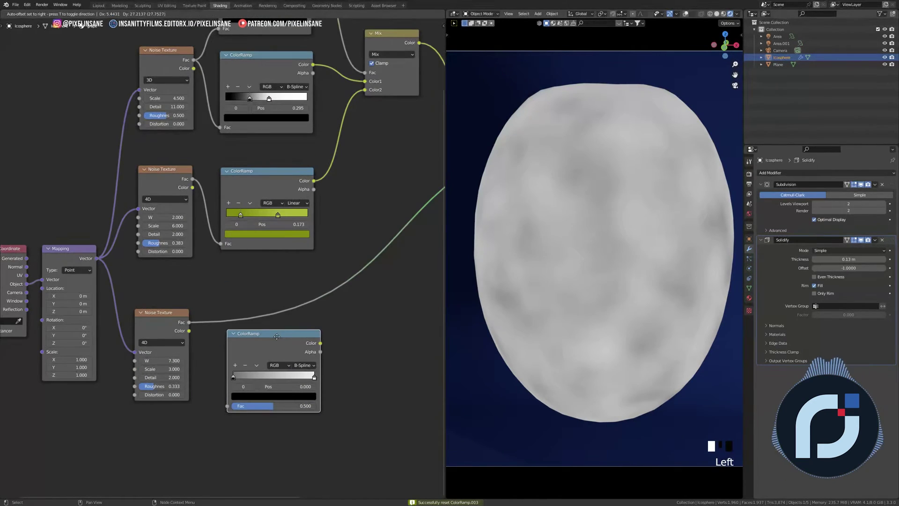
{"action": "left_click_drag", "start_coordinate": [270, 352], "coordinate": [259, 311]}
{"action": "left_click", "coordinate": [271, 322], "text": "ctrl+shift"}
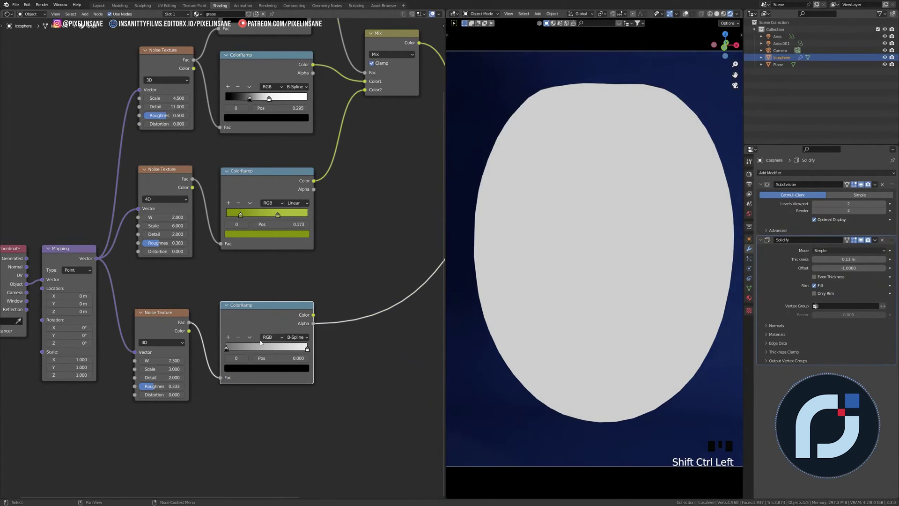
Increase the new ColorRamp's contrast by moving its black stop inward and its white stop to about 0.68
{"action": "scroll", "coordinate": [268, 341], "scroll_direction": "up", "scroll_amount": 2}
{"action": "left_click_drag", "start_coordinate": [227, 365], "coordinate": [246, 365]}
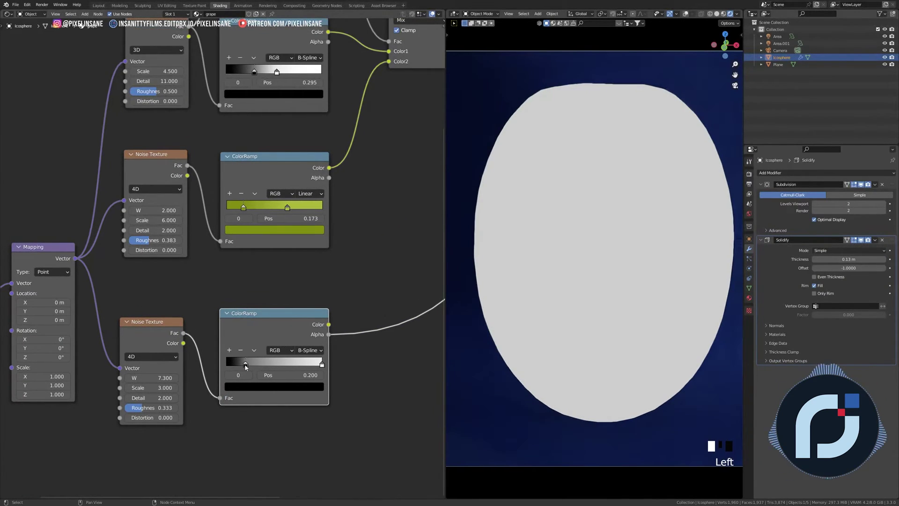
{"action": "left_click", "coordinate": [321, 365]}
{"action": "mouse_move", "coordinate": [321, 365]}
{"action": "left_mouse_down"}
{"action": "mouse_move", "coordinate": [246, 365]}
{"action": "mouse_move", "coordinate": [292, 365]}
{"action": "left_mouse_up"}
Restore the Principled BSDF to the Material Output and connect the new ColorRamp's Color to its Roughness
{"action": "scroll", "coordinate": [291, 365], "scroll_direction": "down", "scroll_amount": 3}
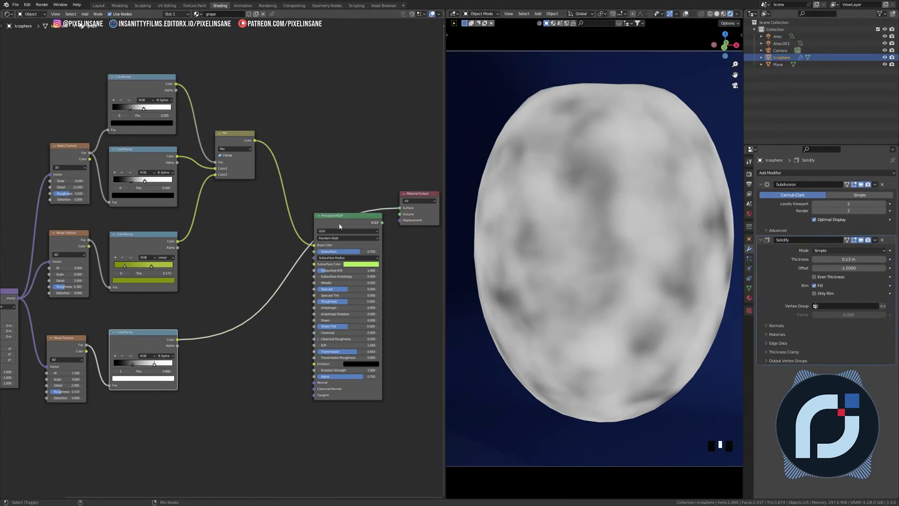
{"action": "left_click", "coordinate": [348, 225], "text": "ctrl+shift"}
{"action": "mouse_move", "coordinate": [178, 339]}
{"action": "left_mouse_down"}
{"action": "mouse_move", "coordinate": [290, 298]}
{"action": "mouse_move", "coordinate": [314, 302]}
{"action": "left_mouse_up"}
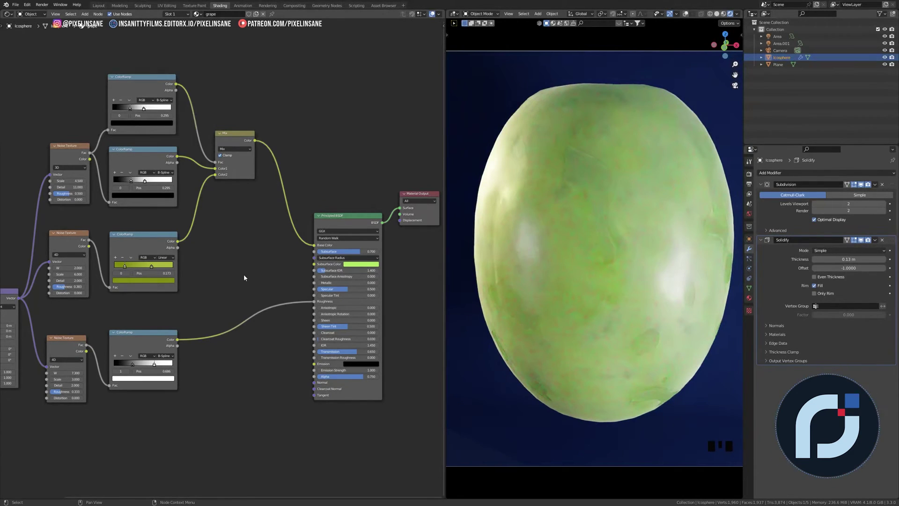
In Material Preview, try moving the roughness ColorRamp's black stop inward and its white stop to 0.773, checking the mask and the full shader
{"action": "left_click", "coordinate": [717, 14]}
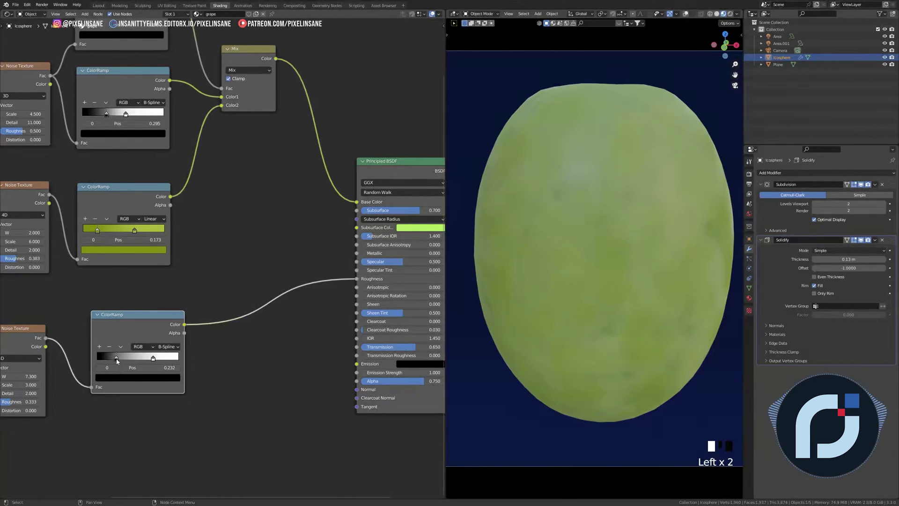
{"action": "left_click_drag", "start_coordinate": [117, 361], "coordinate": [164, 361]}
{"action": "left_click", "coordinate": [142, 335], "text": "ctrl+shift"}
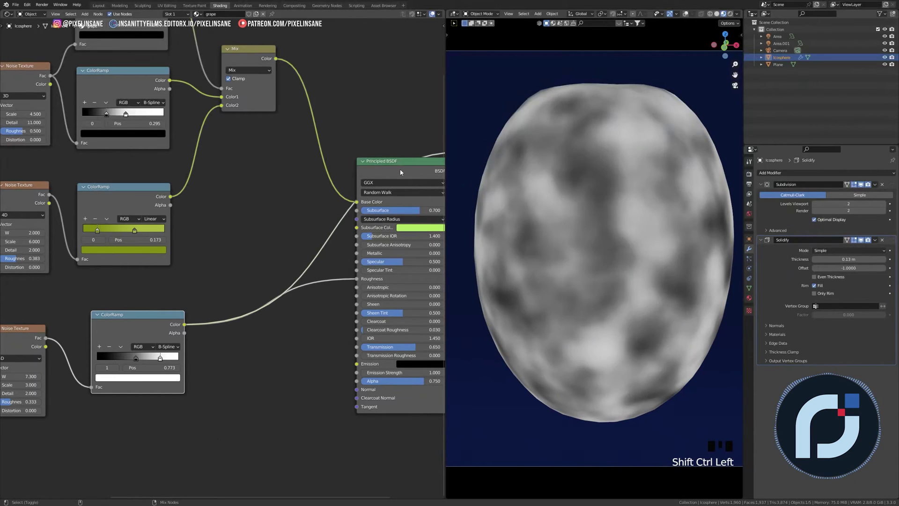
{"action": "left_click", "coordinate": [400, 172], "text": "ctrl+shift"}
Move the roughness ColorRamp's black stop back toward the dark end, set its white stop to 0.595, and return to Rendered shading
{"action": "left_click_drag", "start_coordinate": [136, 360], "coordinate": [125, 360]}
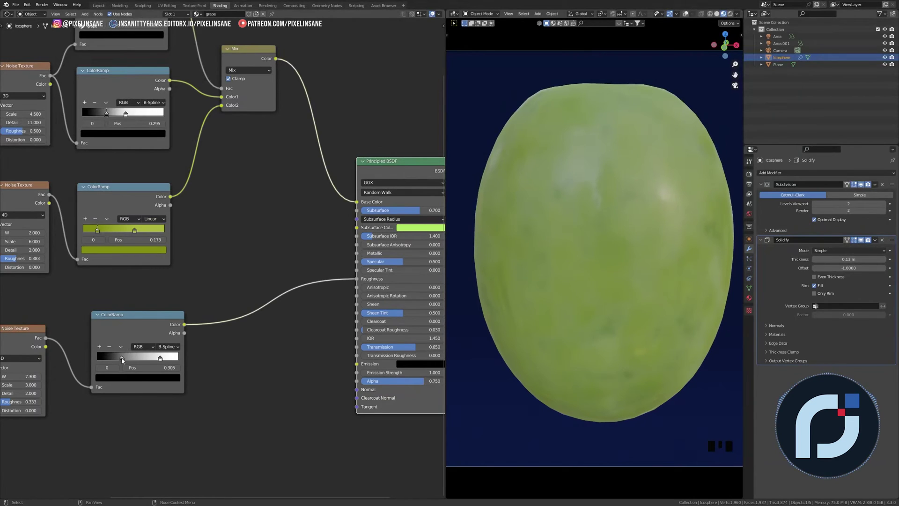
{"action": "left_click_drag", "start_coordinate": [124, 359], "coordinate": [128, 360]}
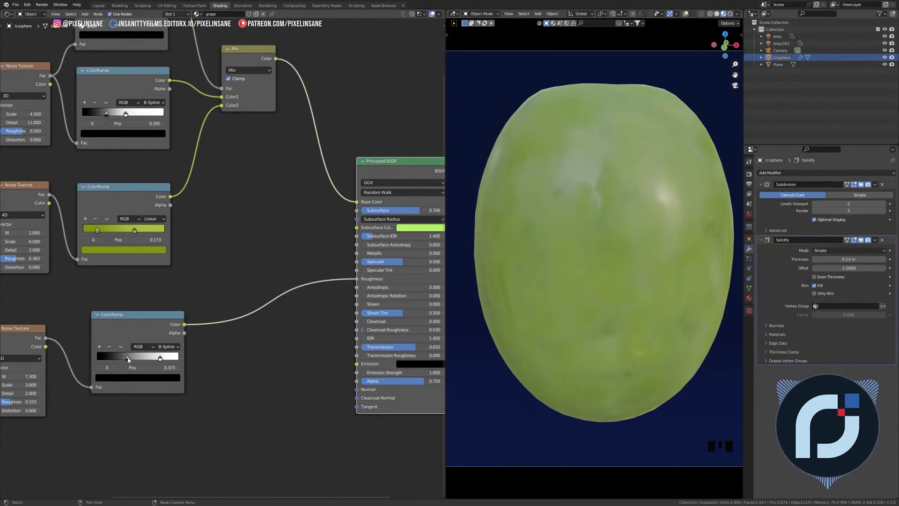
{"action": "mouse_move", "coordinate": [129, 360]}
{"action": "left_mouse_down"}
{"action": "mouse_move", "coordinate": [118, 360]}
{"action": "mouse_move", "coordinate": [158, 359]}
{"action": "mouse_move", "coordinate": [146, 359]}
{"action": "left_mouse_up"}
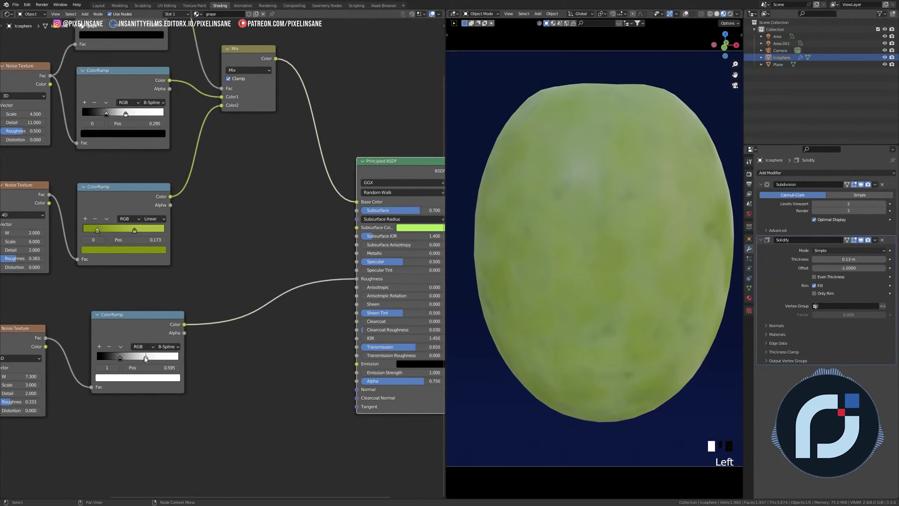
{"action": "left_click", "coordinate": [561, 158]}
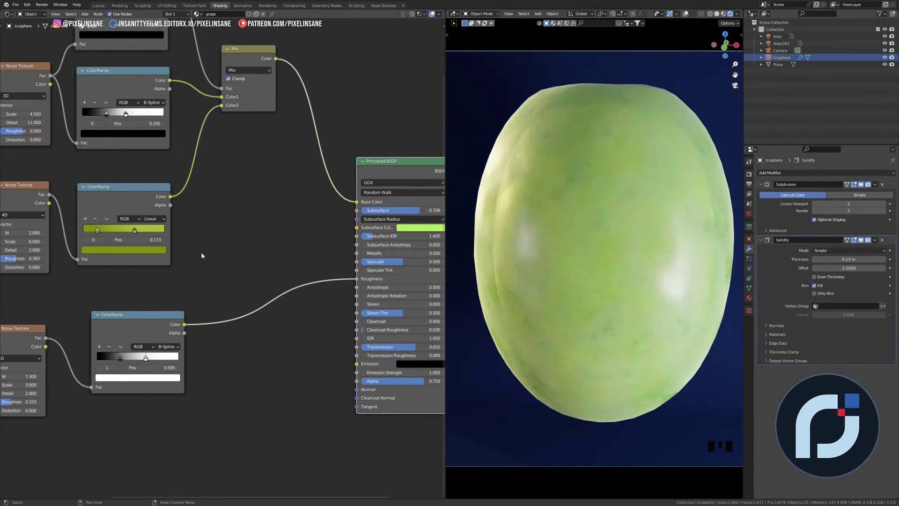
Align the roughness ColorRamp node directly beneath the green ColorRamp
{"action": "scroll", "coordinate": [202, 253], "scroll_direction": "down", "scroll_amount": 4}
{"action": "left_click_drag", "start_coordinate": [181, 308], "coordinate": [171, 313]}
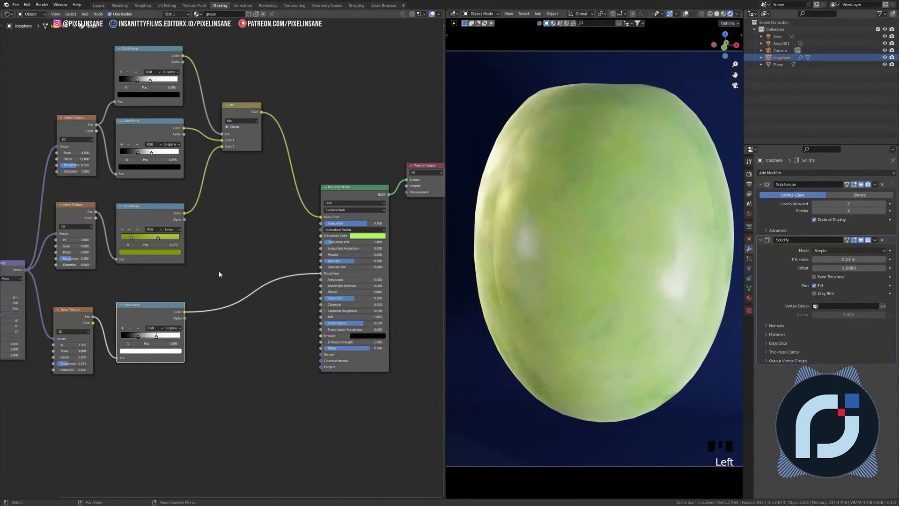
{"action": "middle_click_drag", "start_coordinate": [191, 238], "coordinate": [207, 261]}
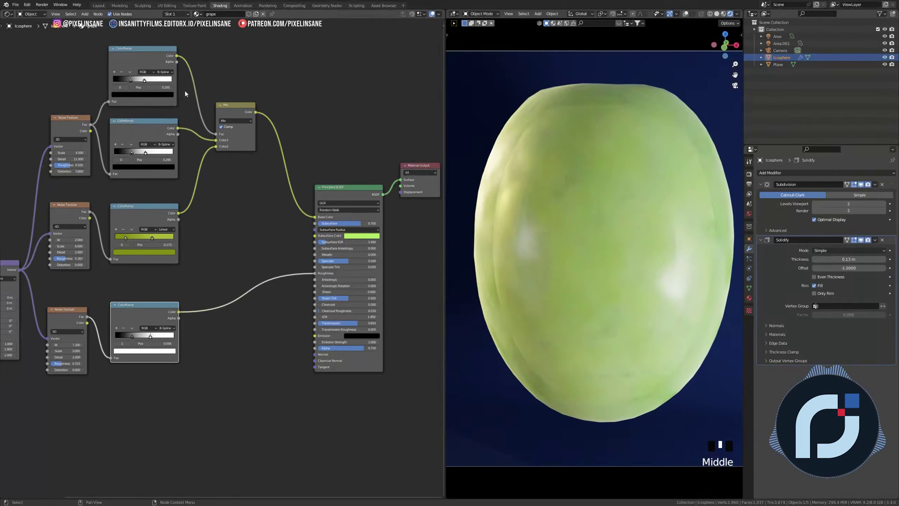
Preview the black-and-white ColorRamp that feeds the Mix node's Color1, and connect its Color to the Principled BSDF's Normal
{"action": "scroll", "coordinate": [143, 135], "scroll_direction": "up", "scroll_amount": 1}
{"action": "double_click", "coordinate": [143, 135], "text": "ctrl+shift"}
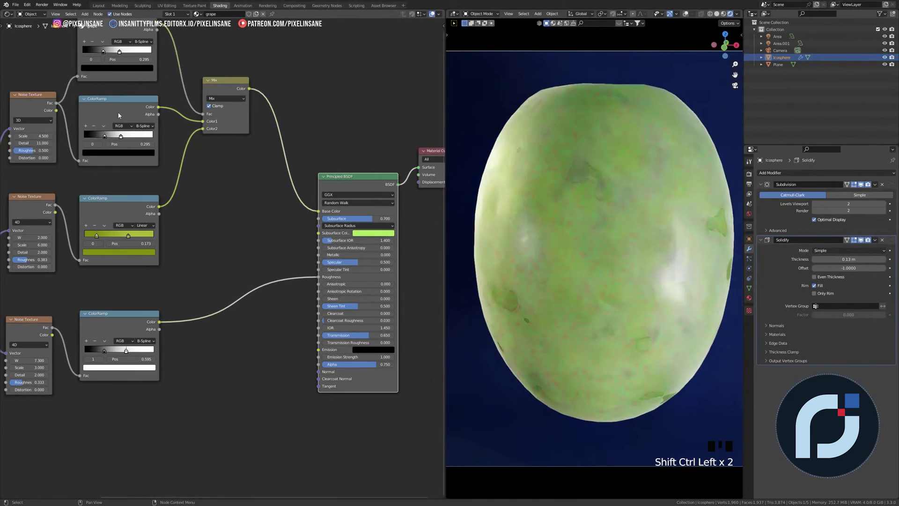
{"action": "left_click", "coordinate": [118, 116], "text": "ctrl+shift"}
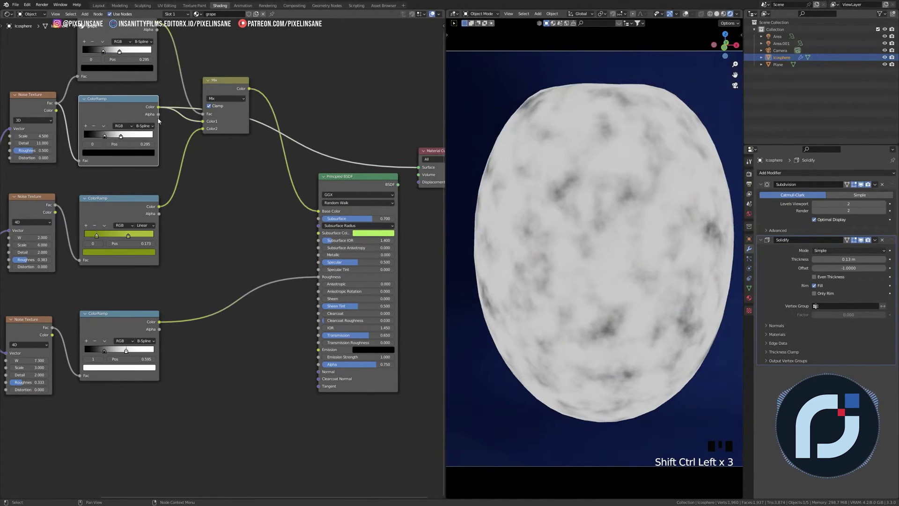
{"action": "left_click_drag", "start_coordinate": [160, 110], "coordinate": [319, 372]}
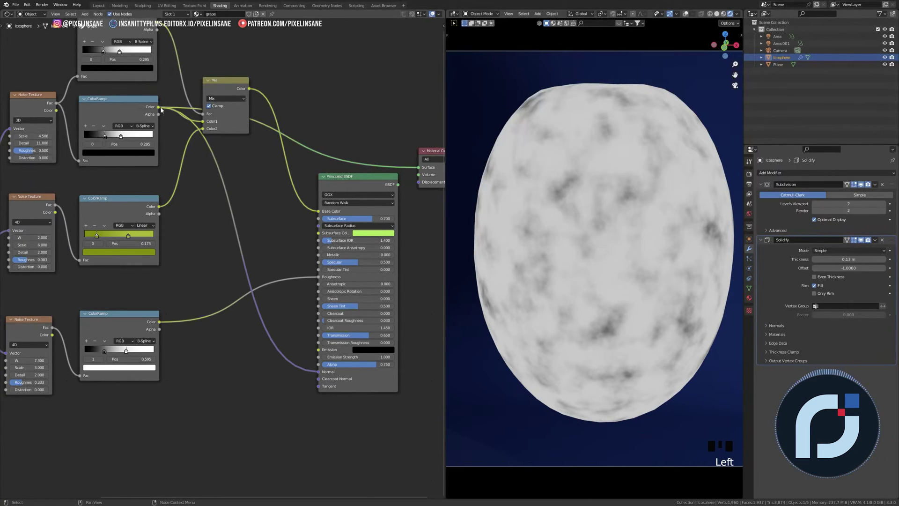
Insert a Bump node on the link into Normal, feed the ColorRamp into its Height, and preview the bump on the grape
{"action": "key", "text": "shift+a"}
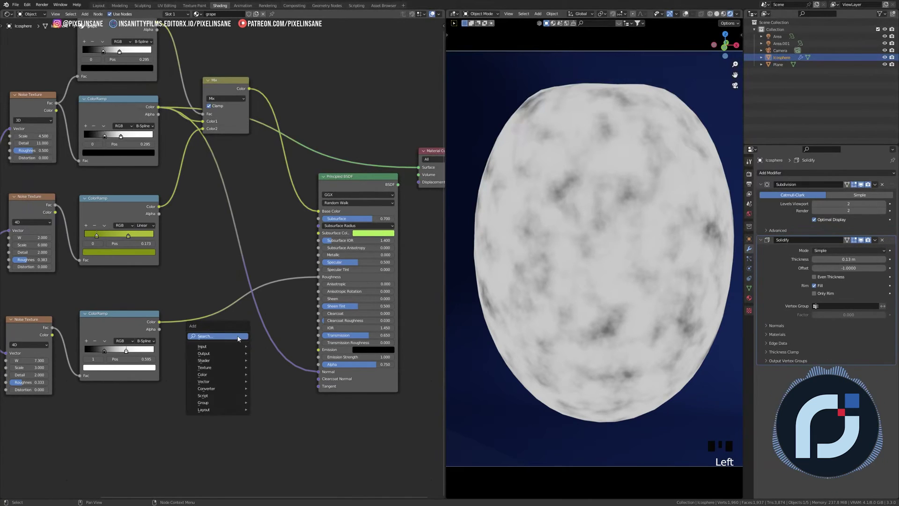
{"action": "key", "text": "shift+a"}
{"action": "left_click", "coordinate": [238, 336]}
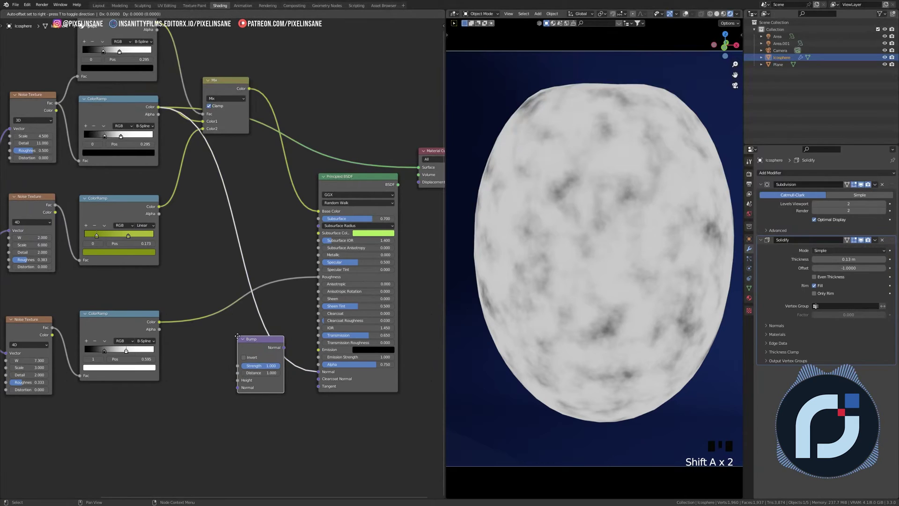
{"action": "left_click", "coordinate": [245, 338]}
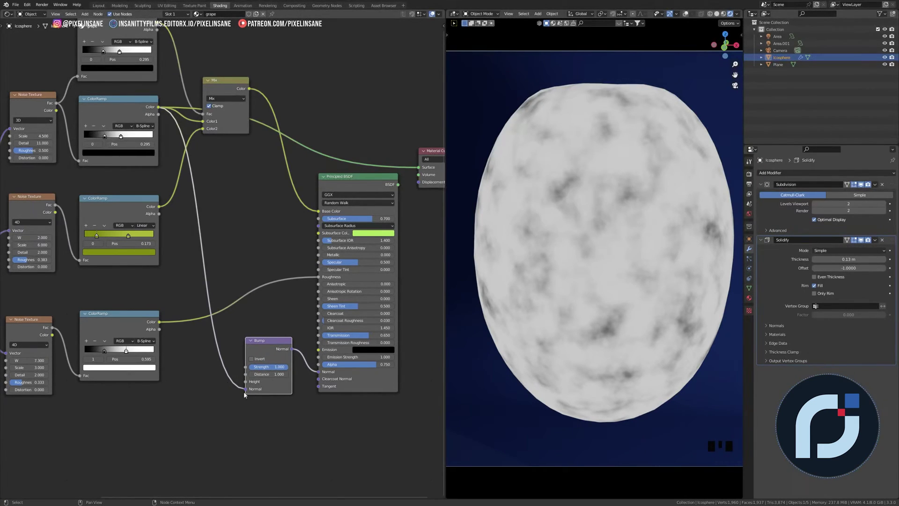
{"action": "left_click_drag", "start_coordinate": [246, 389], "coordinate": [245, 381]}
{"action": "left_click", "coordinate": [271, 345], "text": "ctrl+shift"}
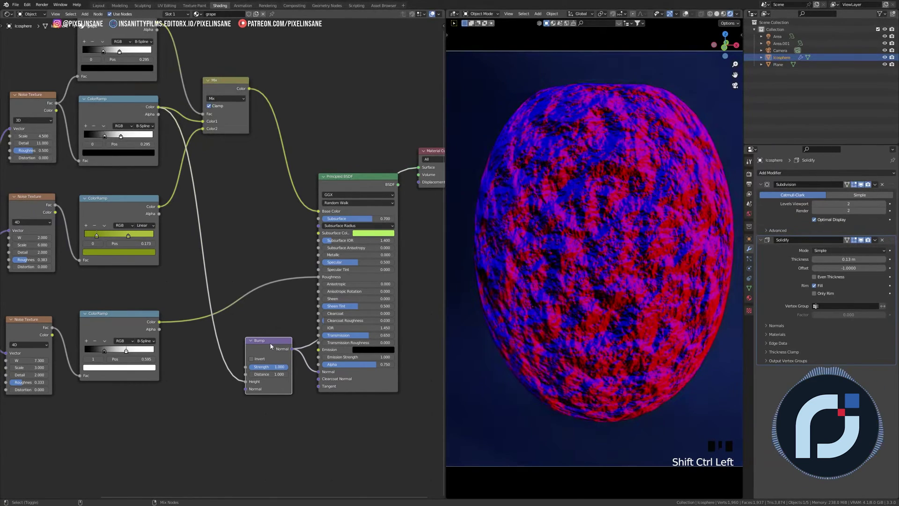
Set the Bump node's Strength to 0.05 and preview the full Principled BSDF material on the grape
{"action": "left_click", "coordinate": [276, 368]}
{"action": "type", "text": "0.0"}
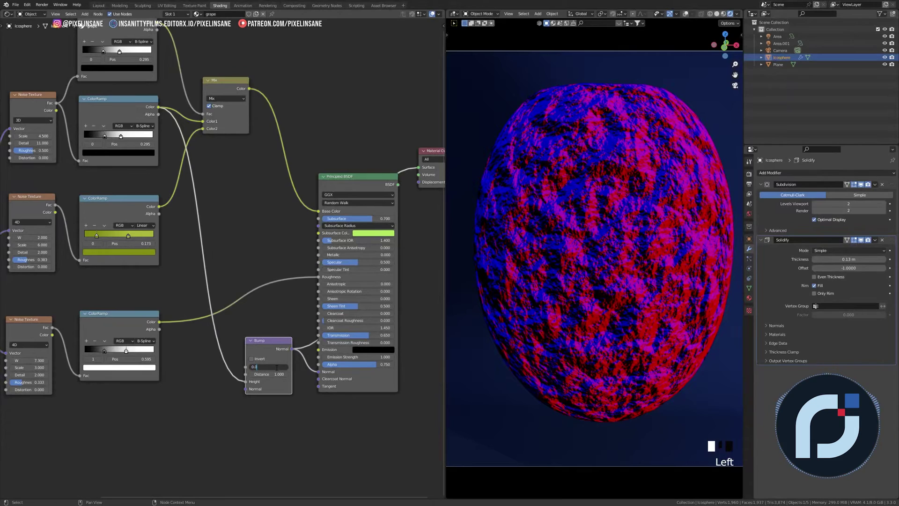
{"action": "type", "text": "5"}
{"action": "key", "text": "Return"}
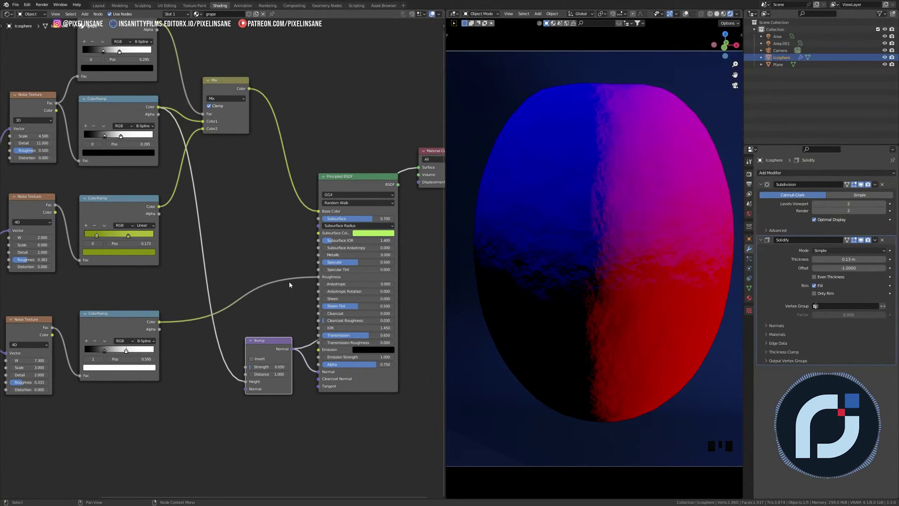
{"action": "left_click", "coordinate": [350, 183], "text": "ctrl+shift"}
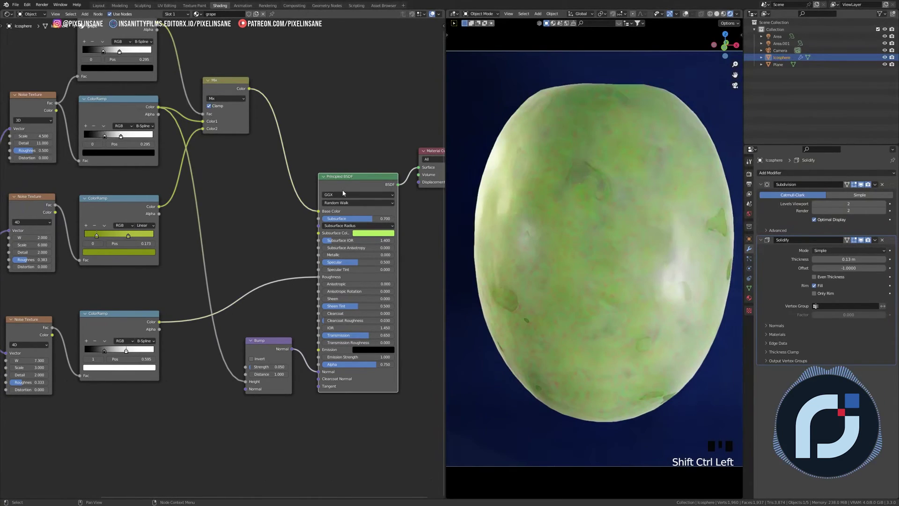
Render the green grape from the camera to check the material, and close the render window
{"action": "middle_click_drag", "start_coordinate": [342, 190], "coordinate": [336, 175], "text": "shift"}
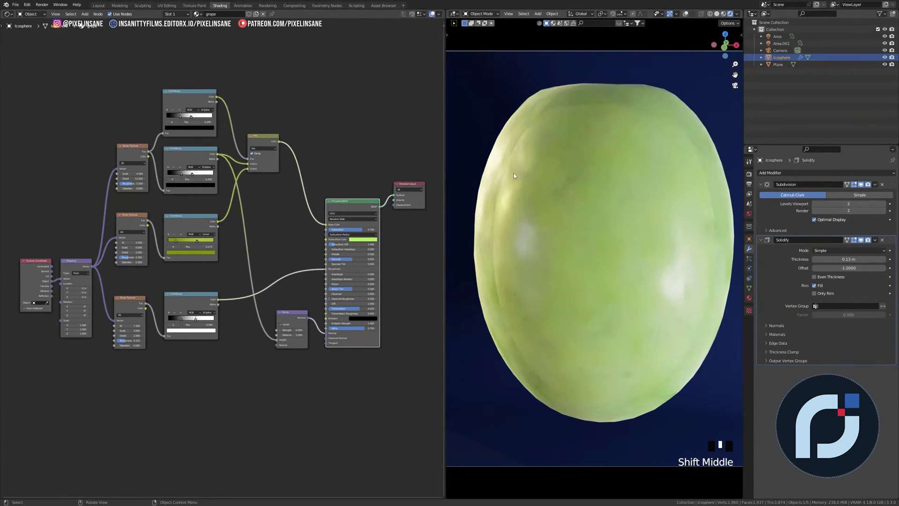
{"action": "key", "text": "F12"}
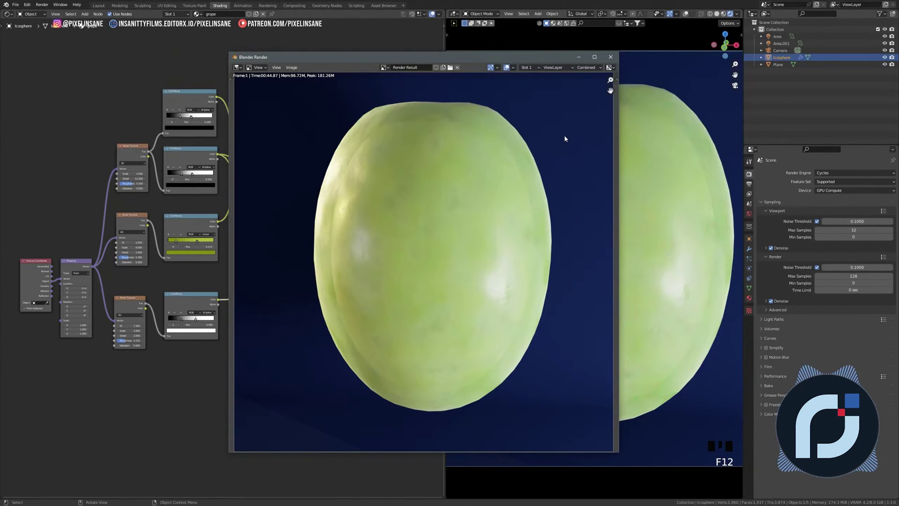
{"action": "left_click", "coordinate": [611, 57]}
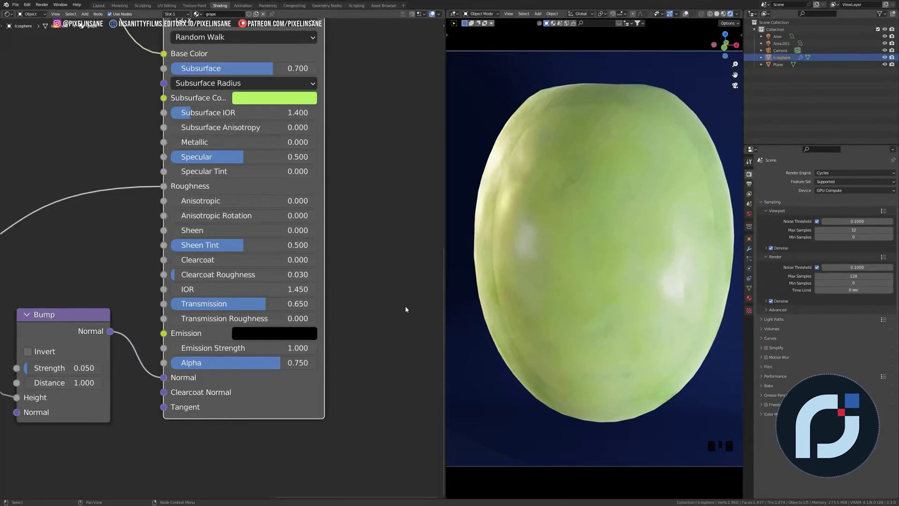
Set the Principled BSDF's Alpha to 0.85 and render the grape again in a maximized render window
{"action": "left_click", "coordinate": [296, 363]}
{"action": "type", "text": ".85"}
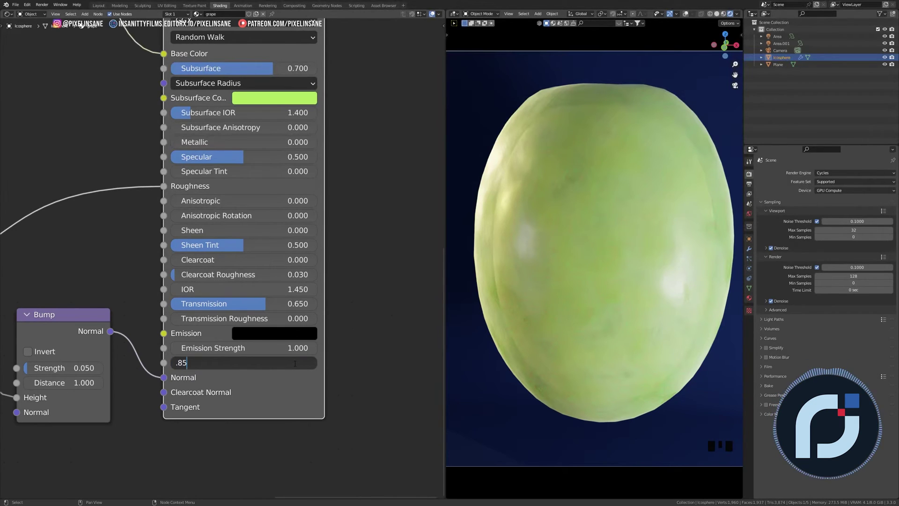
{"action": "key", "text": "Return"}
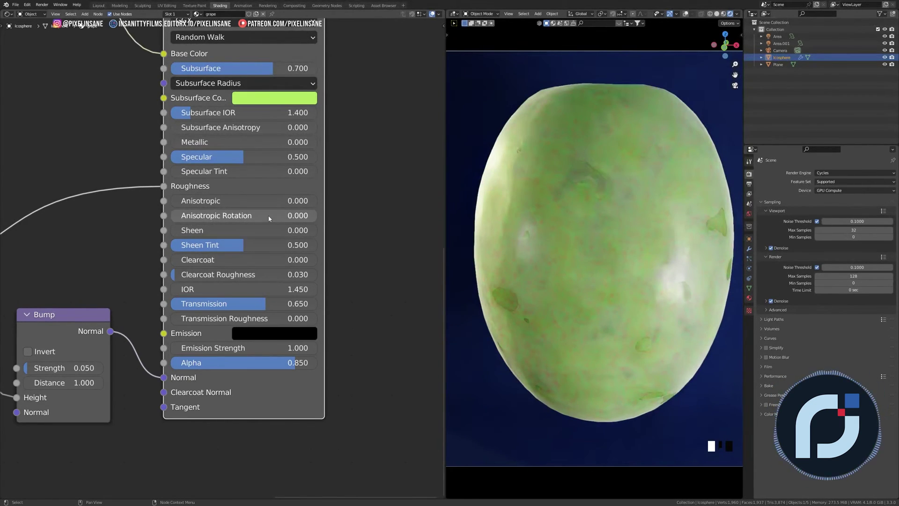
{"action": "key", "text": "F12"}
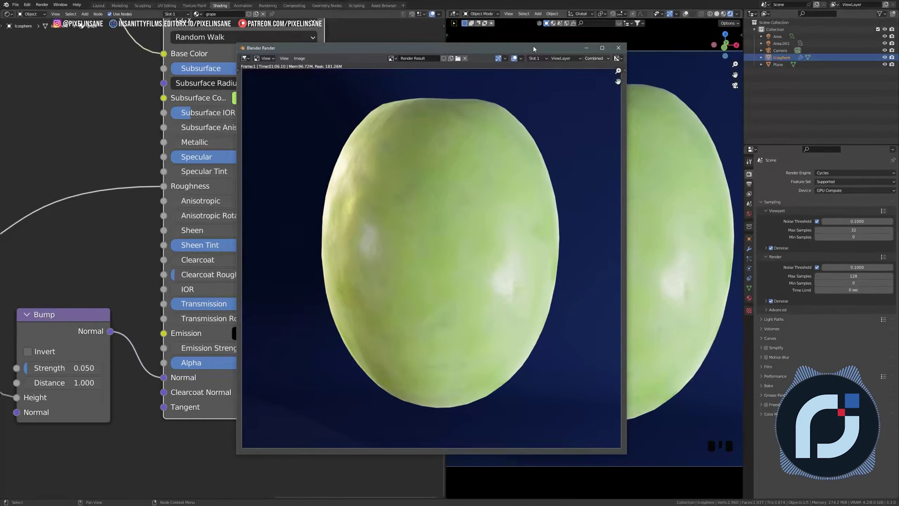
{"action": "left_click", "coordinate": [602, 47]}
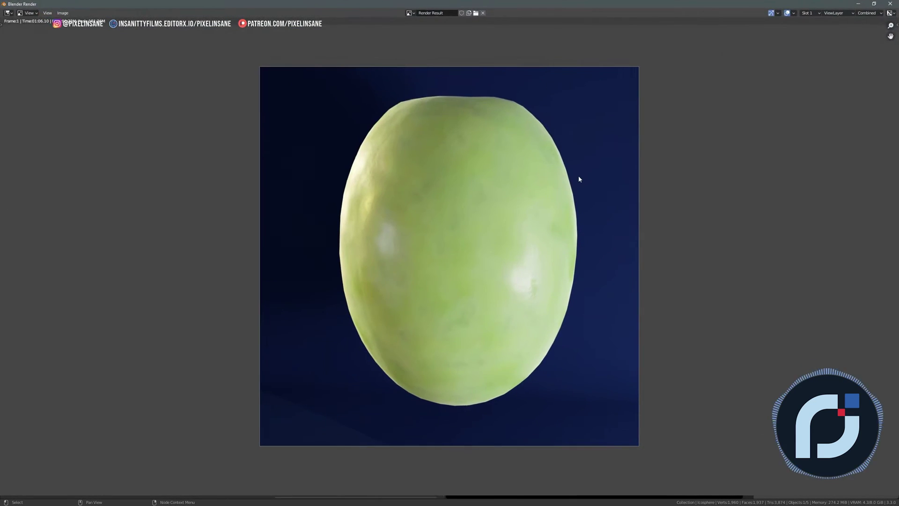
{"action": "scroll", "coordinate": [579, 179], "scroll_direction": "up", "scroll_amount": 1}
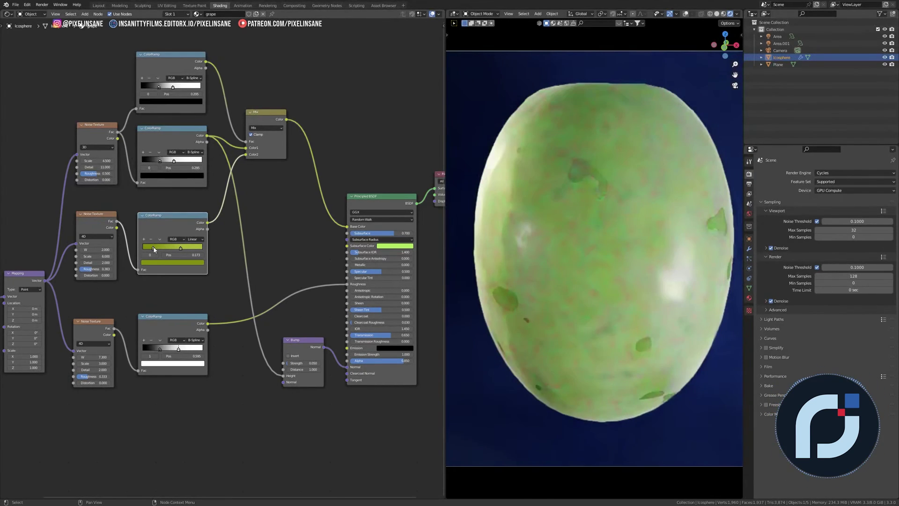
Set the green ColorRamp's darker stop to the purple hex color 312041
{"action": "left_click", "coordinate": [176, 264]}
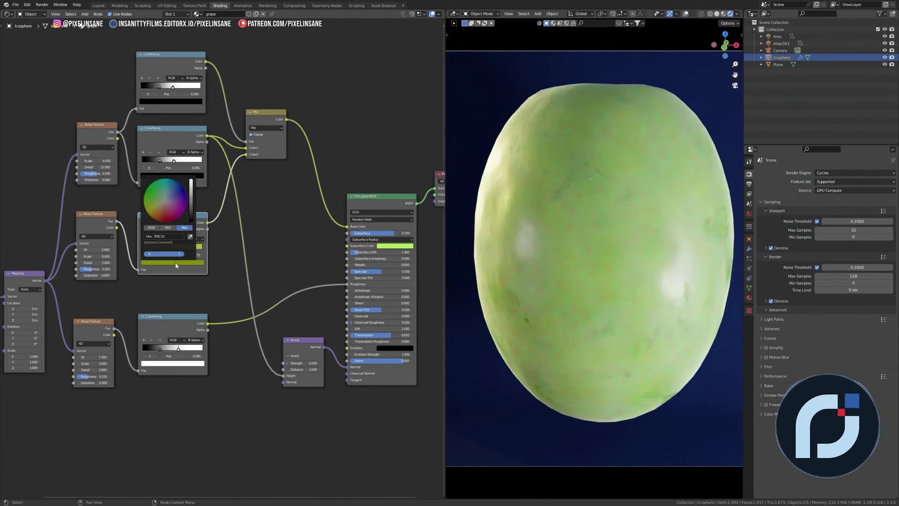
{"action": "left_click", "coordinate": [173, 236]}
{"action": "type", "text": "312041"}
{"action": "key", "text": "Return"}
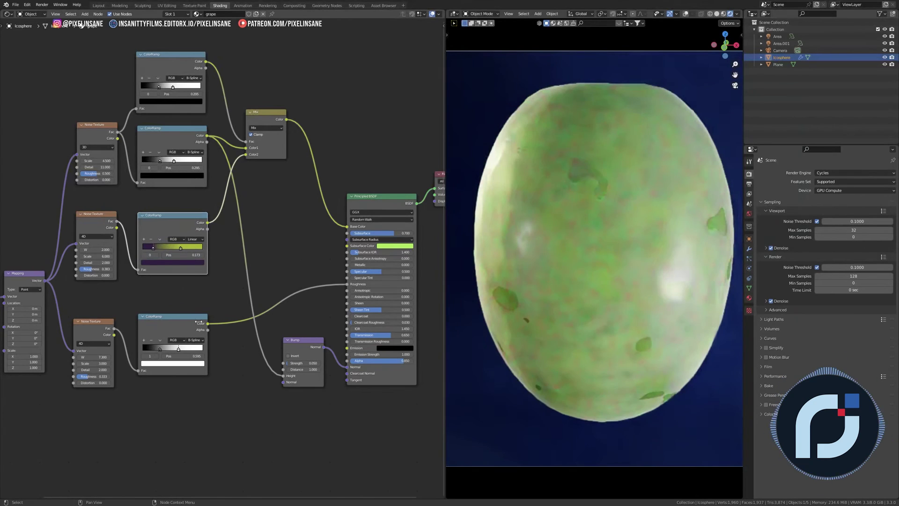
Set the same ColorRamp's lighter stop to hex 312041, brighten it to a stronger purple, and paste that purple into the Subsurface Color
{"action": "left_click", "coordinate": [182, 249]}
{"action": "left_click", "coordinate": [178, 262]}
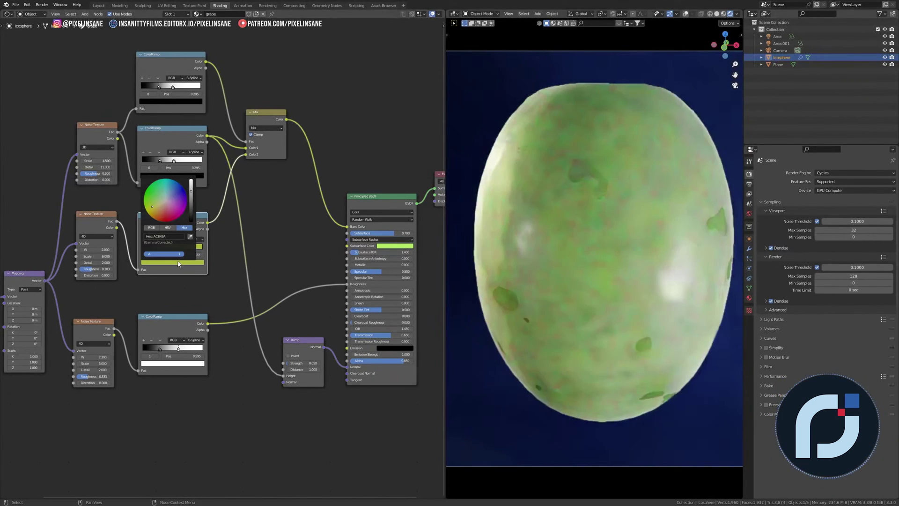
{"action": "left_click", "coordinate": [174, 235]}
{"action": "type", "text": "312041"}
{"action": "key", "text": "Return"}
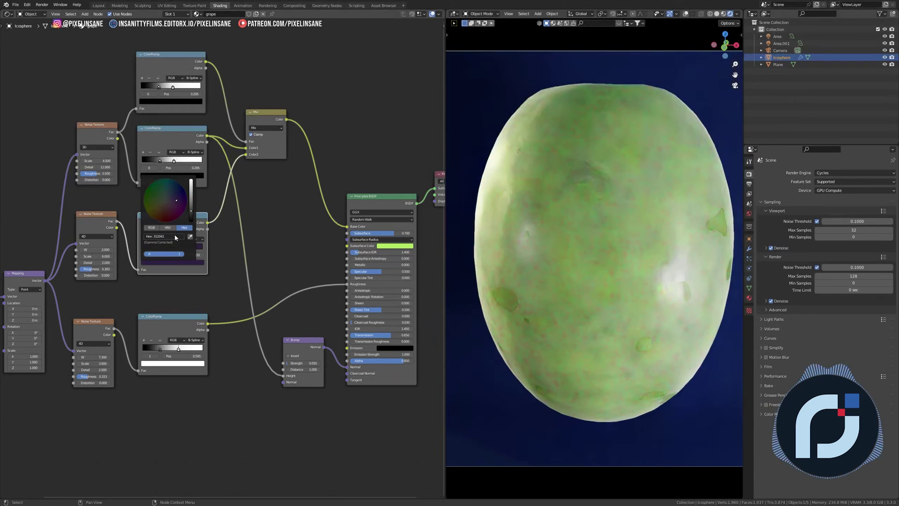
{"action": "scroll", "coordinate": [179, 203], "scroll_direction": "up", "scroll_amount": 4, "text": "ctrl"}
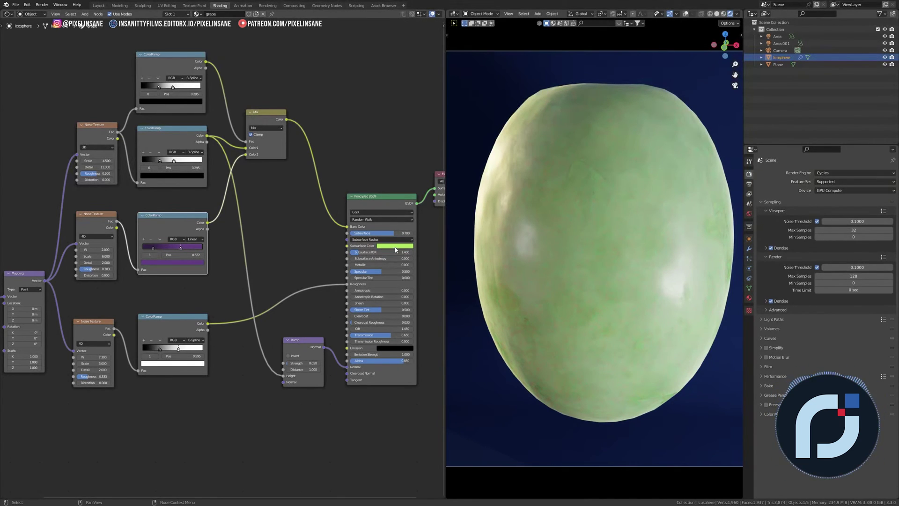
{"action": "key", "text": "ctrl+v"}
Shift the stops of the two black-and-white ColorRamps feeding the Mix node, and move the purple ramp's dark stop to about 0.44
{"action": "mouse_move", "coordinate": [158, 87]}
{"action": "left_mouse_down"}
{"action": "mouse_move", "coordinate": [146, 84]}
{"action": "mouse_move", "coordinate": [165, 87]}
{"action": "left_mouse_up"}
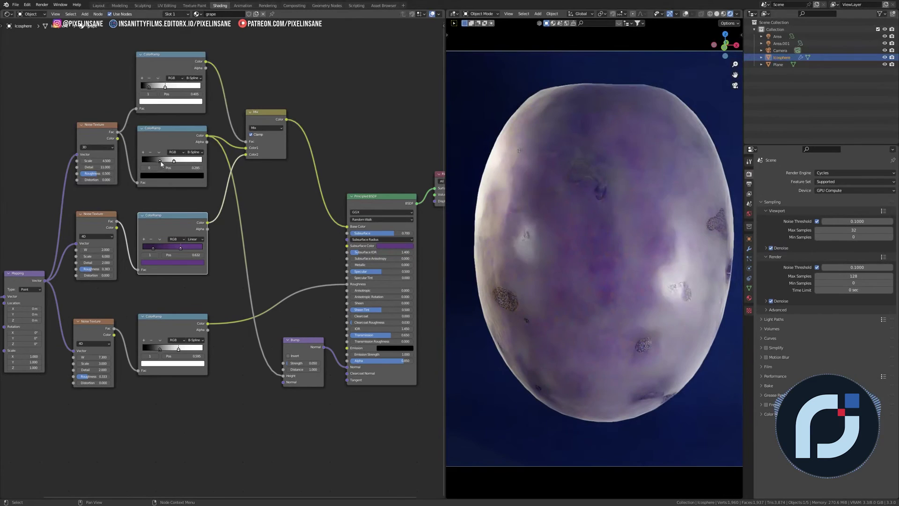
{"action": "mouse_move", "coordinate": [174, 161]}
{"action": "left_mouse_down"}
{"action": "mouse_move", "coordinate": [185, 161]}
{"action": "mouse_move", "coordinate": [167, 160]}
{"action": "left_mouse_up"}
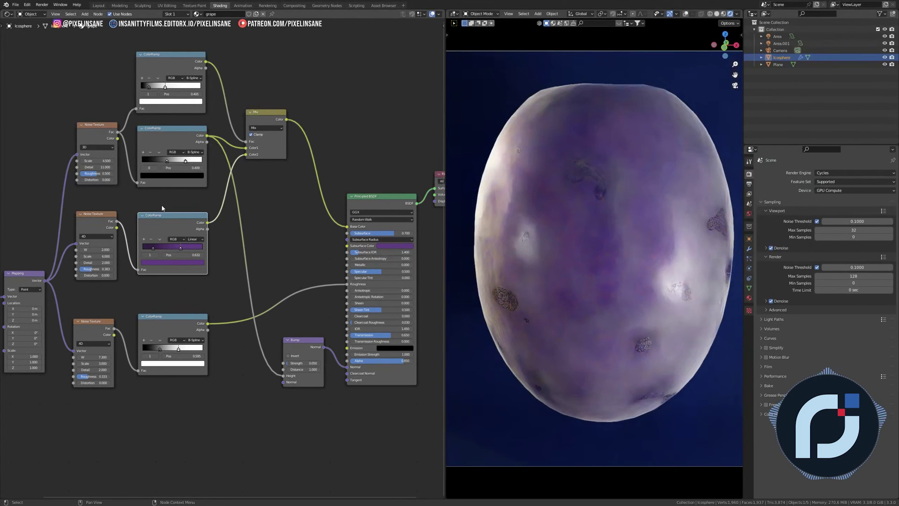
{"action": "mouse_move", "coordinate": [151, 246]}
{"action": "left_mouse_down"}
{"action": "mouse_move", "coordinate": [190, 251]}
{"action": "mouse_move", "coordinate": [170, 246]}
{"action": "left_mouse_up"}
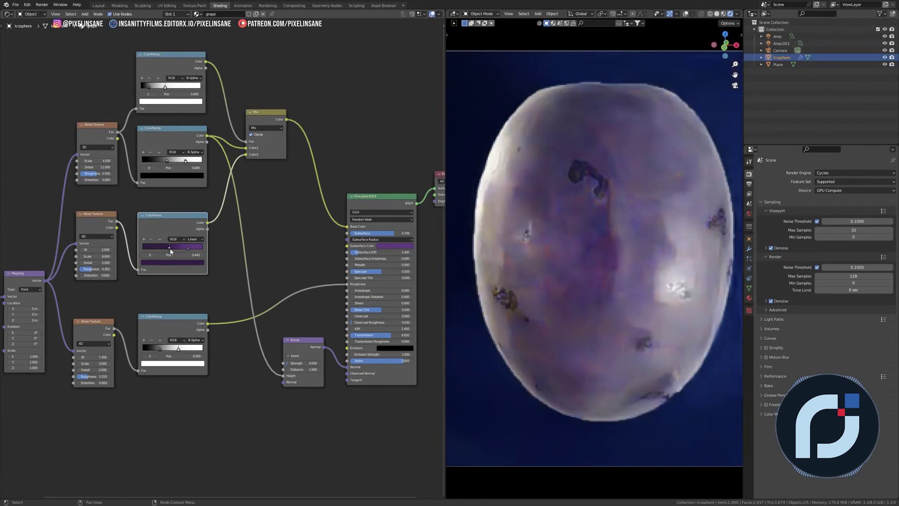
Open the Subsurface Color for editing, and move the purple grape's render window around to inspect the result
{"action": "left_click", "coordinate": [395, 245]}
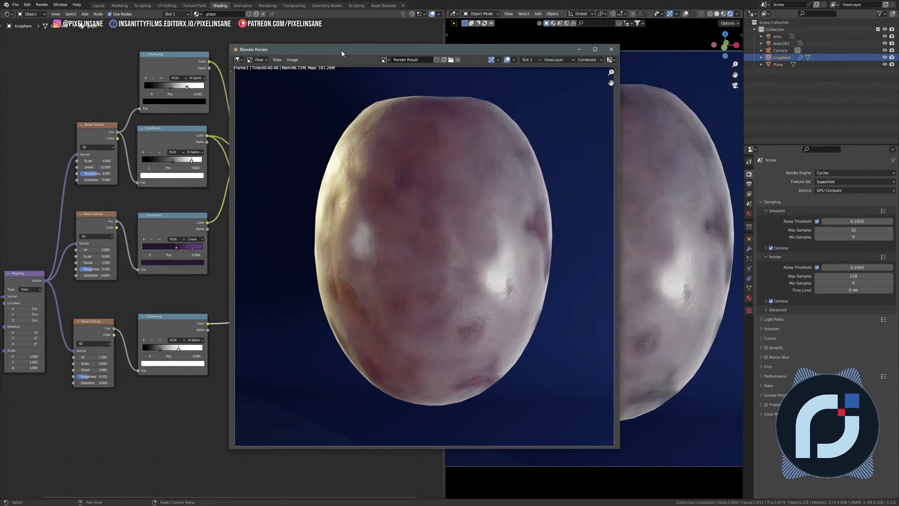
{"action": "left_click_drag", "start_coordinate": [342, 53], "coordinate": [544, 68]}
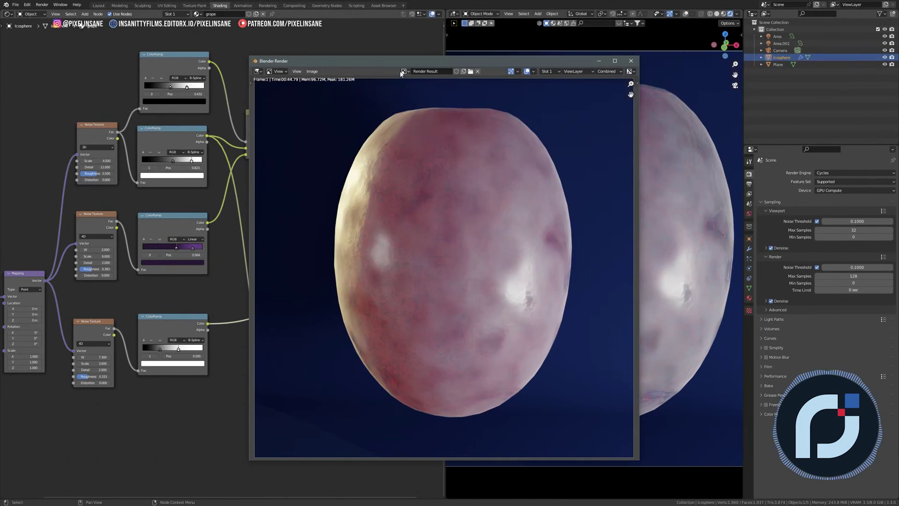
{"action": "mouse_move", "coordinate": [391, 58]}
{"action": "left_mouse_down"}
{"action": "mouse_move", "coordinate": [574, 65]}
{"action": "mouse_move", "coordinate": [363, 48]}
{"action": "mouse_move", "coordinate": [395, 66]}
{"action": "left_mouse_up"}
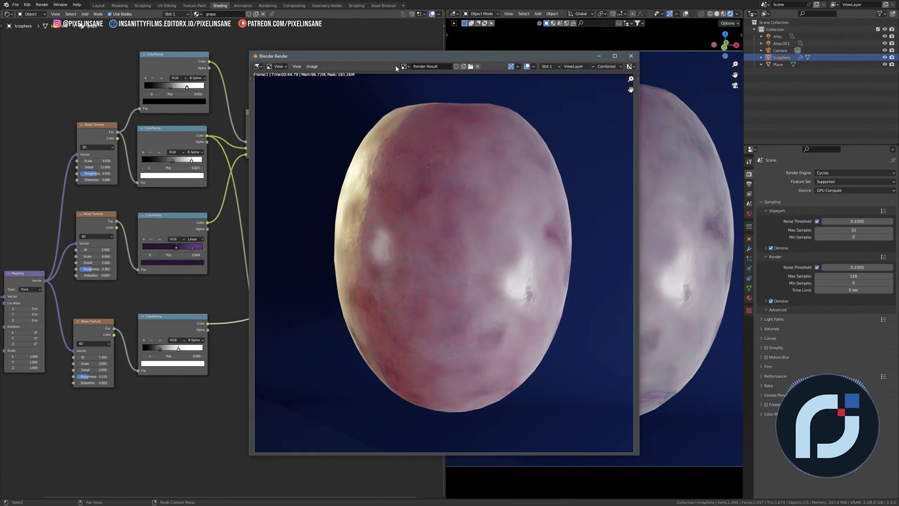